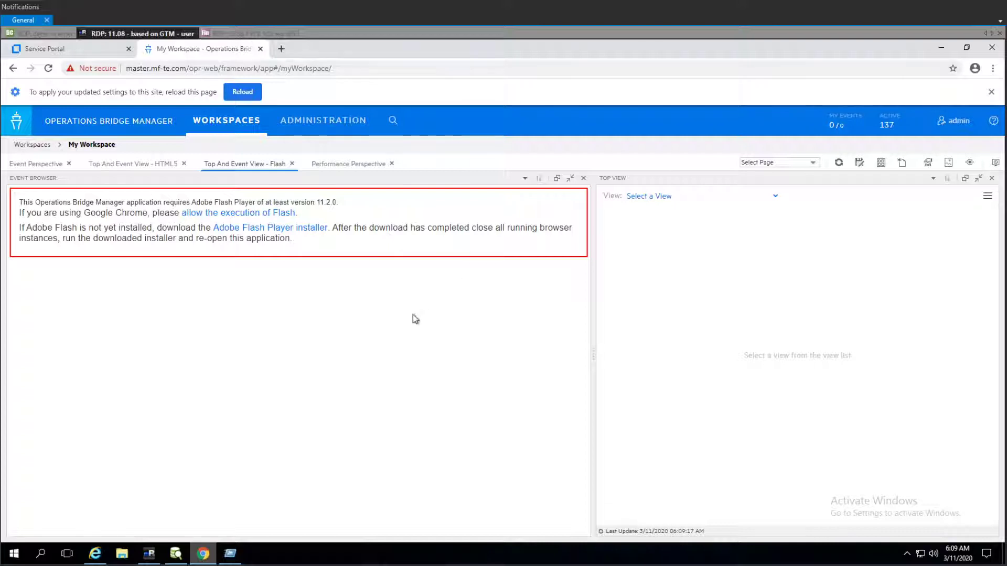
- Switch to the Service Portal browser tab
{"action": "left_click", "coordinate": [99, 50]}
{"action": "left_click", "coordinate": [190, 50]}
{"action": "left_click", "coordinate": [86, 55]}
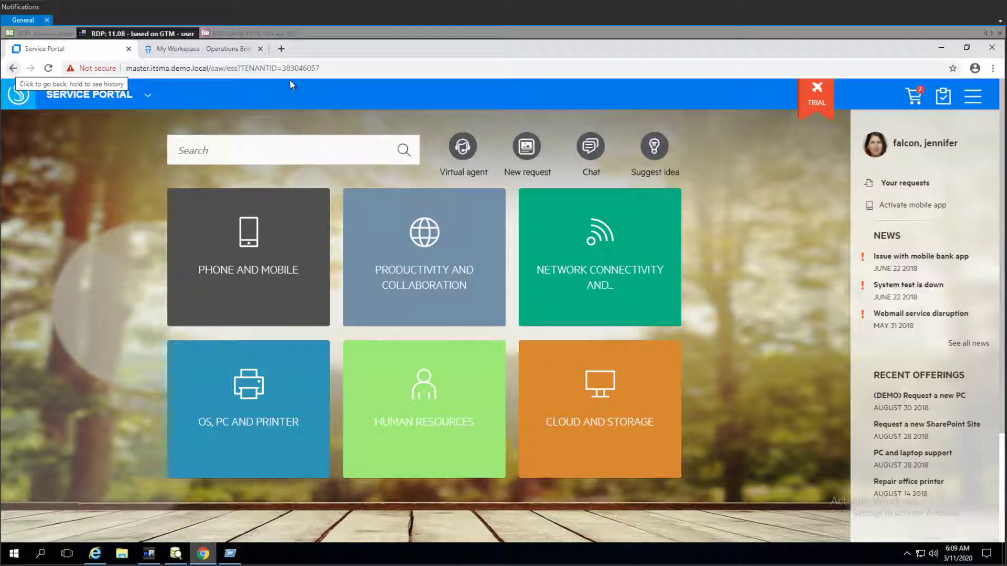
- Select the tenant ID in the portal's address and view the site's connection information
{"action": "left_click", "coordinate": [341, 71]}
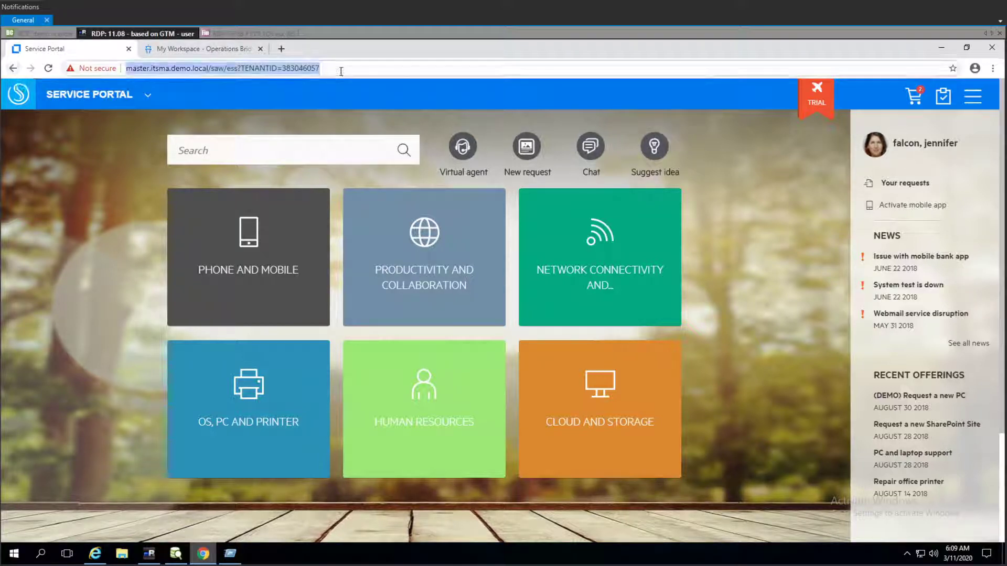
{"action": "left_click", "coordinate": [338, 72]}
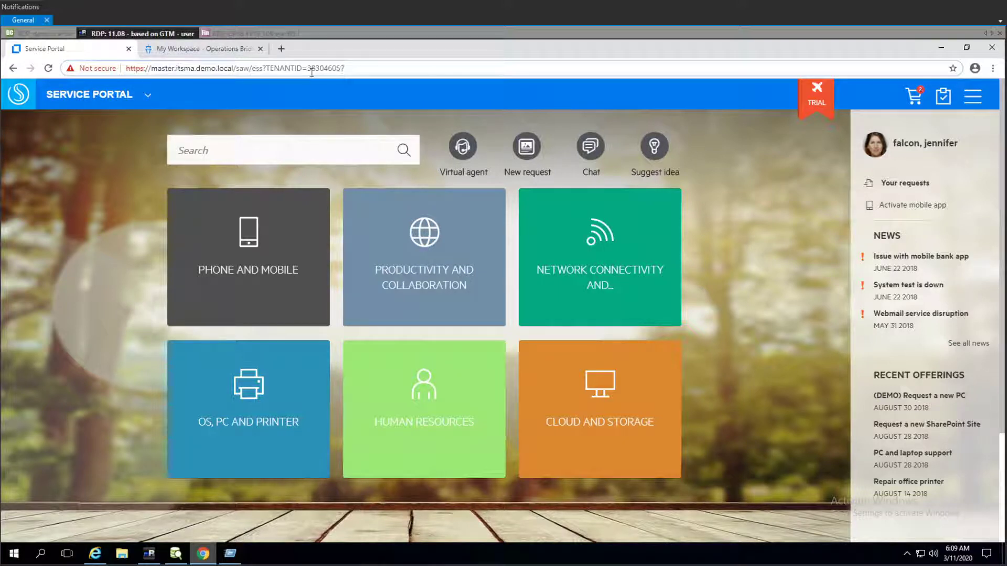
{"action": "left_click_drag", "start_coordinate": [307, 69], "coordinate": [375, 60]}
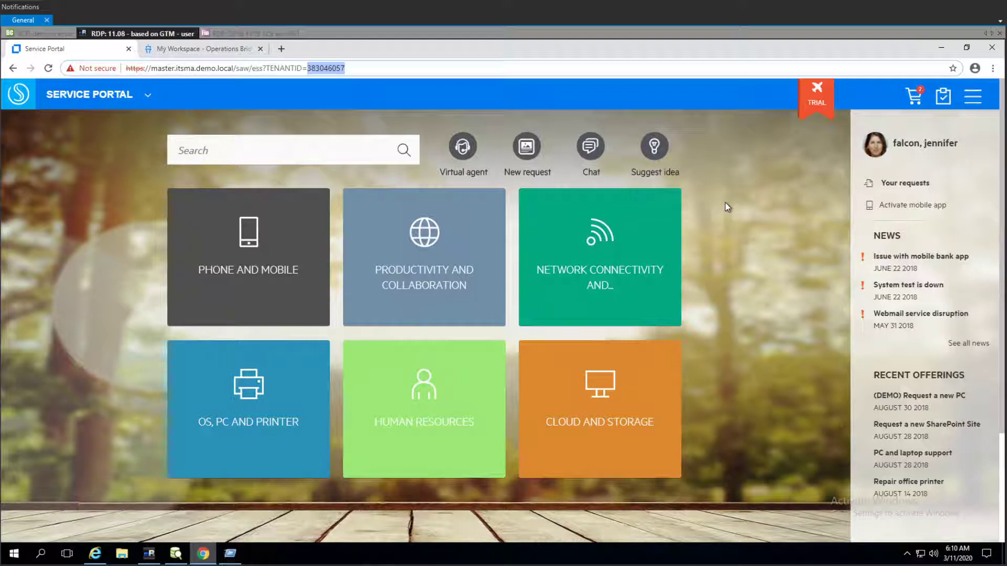
{"action": "left_click", "coordinate": [104, 67]}
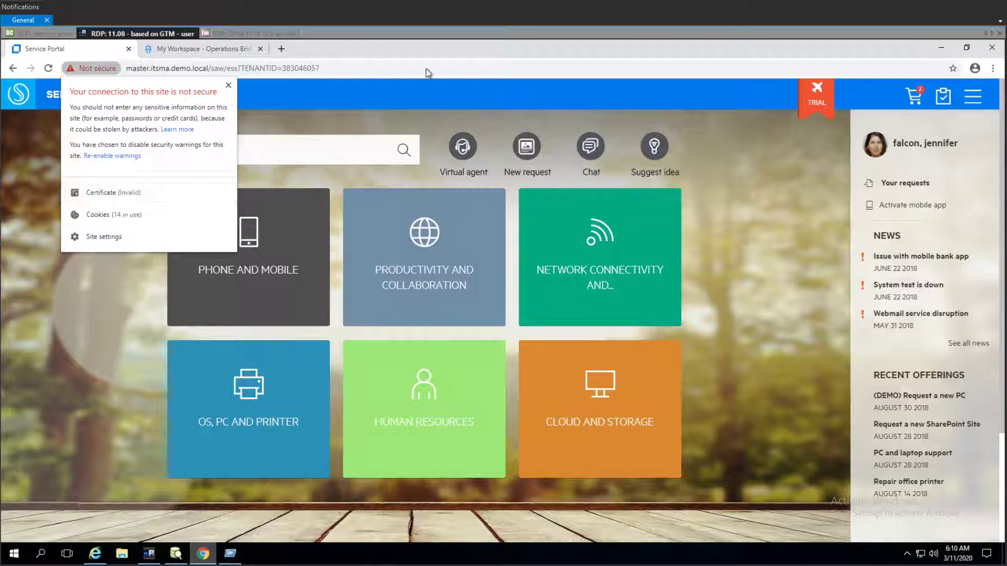
{"action": "left_click", "coordinate": [442, 91]}
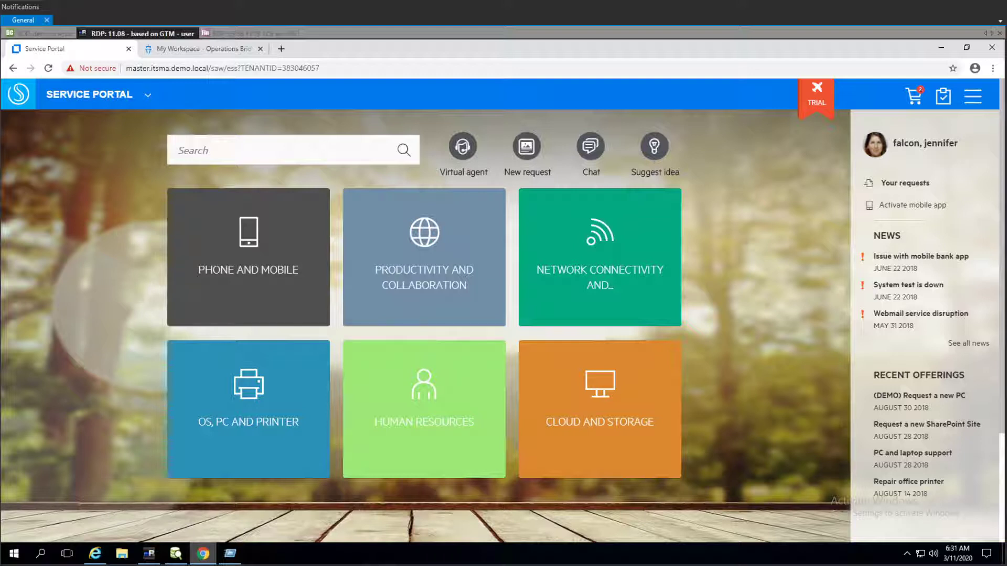
- Copy the tenant ID from the address and paste it into the Run dialog as a note
{"action": "left_click", "coordinate": [281, 69]}
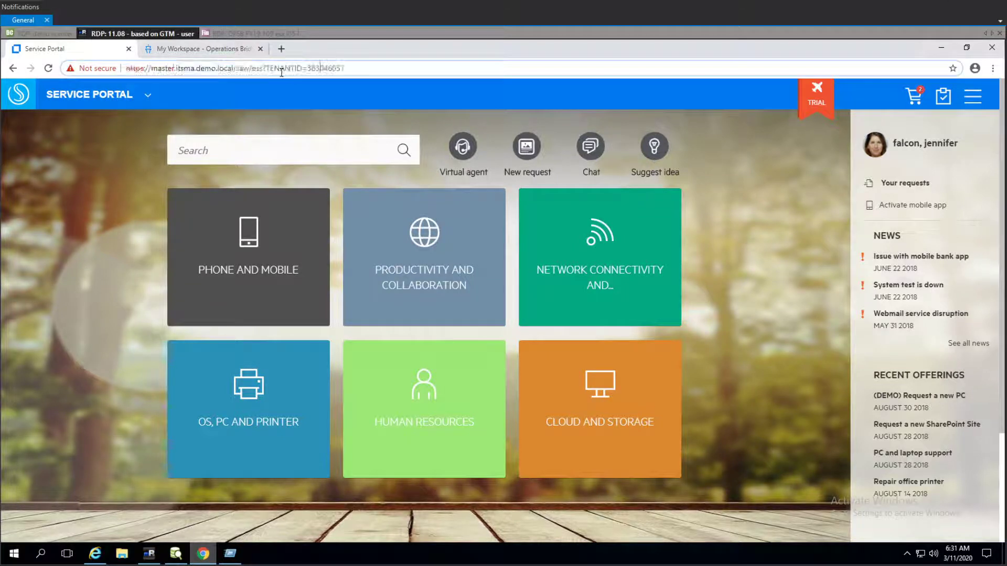
{"action": "left_click_drag", "start_coordinate": [310, 66], "coordinate": [373, 64]}
{"action": "key", "text": "ctrl+c"}
{"action": "left_click", "coordinate": [358, 71]}
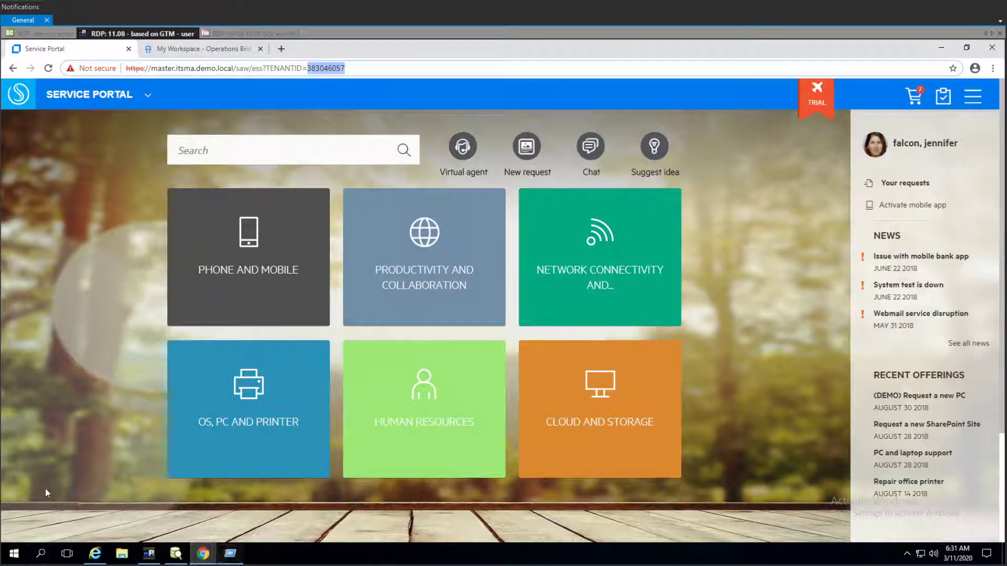
{"action": "key", "text": "super+r"}
{"action": "left_click_drag", "start_coordinate": [102, 490], "coordinate": [32, 488]}
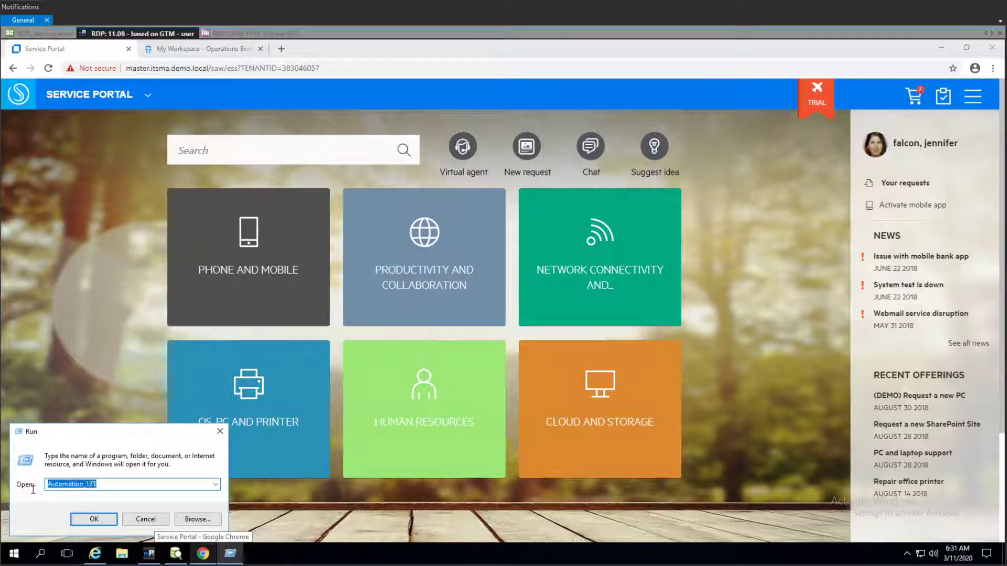
{"action": "key", "text": "ctrl+v"}
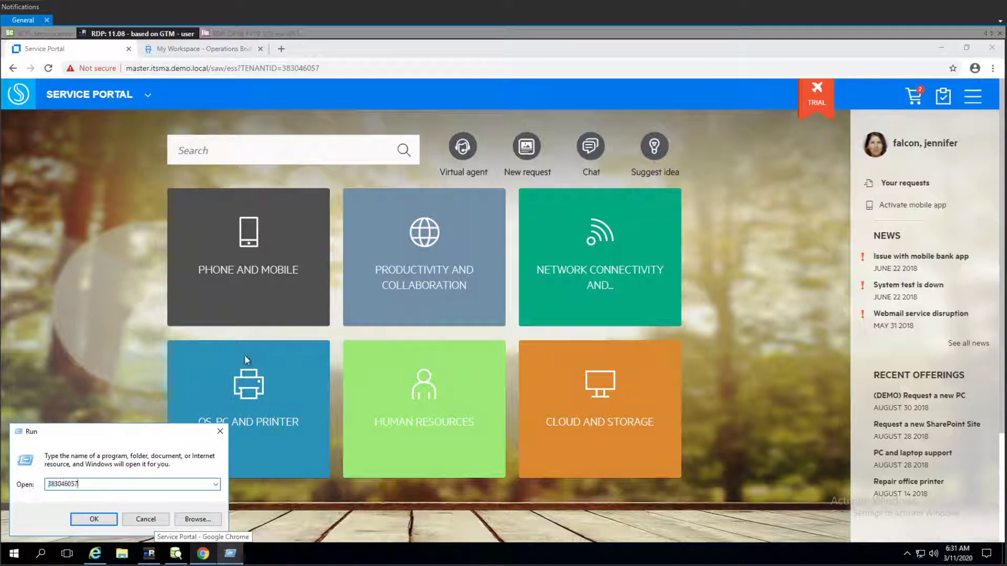
{"action": "left_click", "coordinate": [235, 385]}
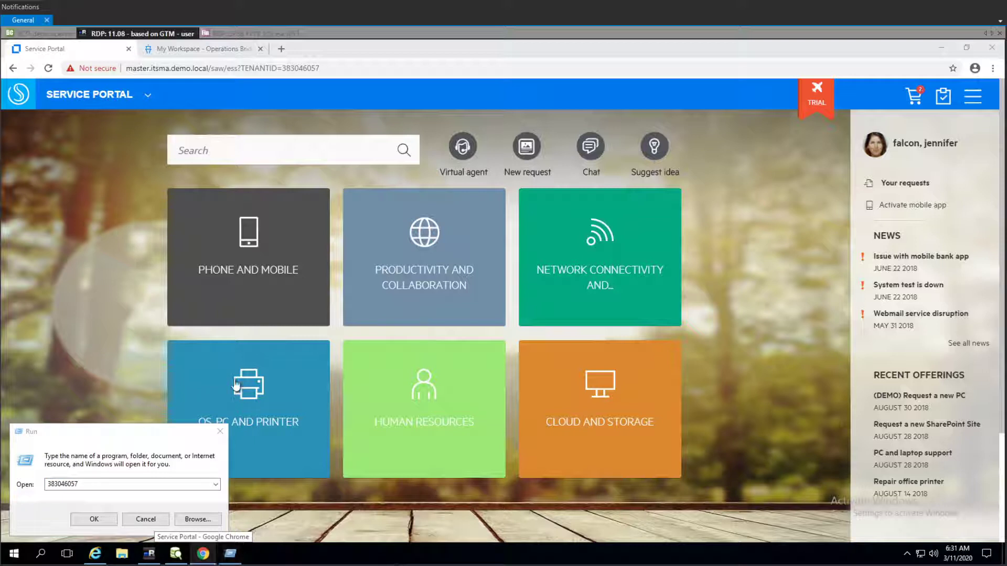
{"action": "left_click", "coordinate": [101, 250]}
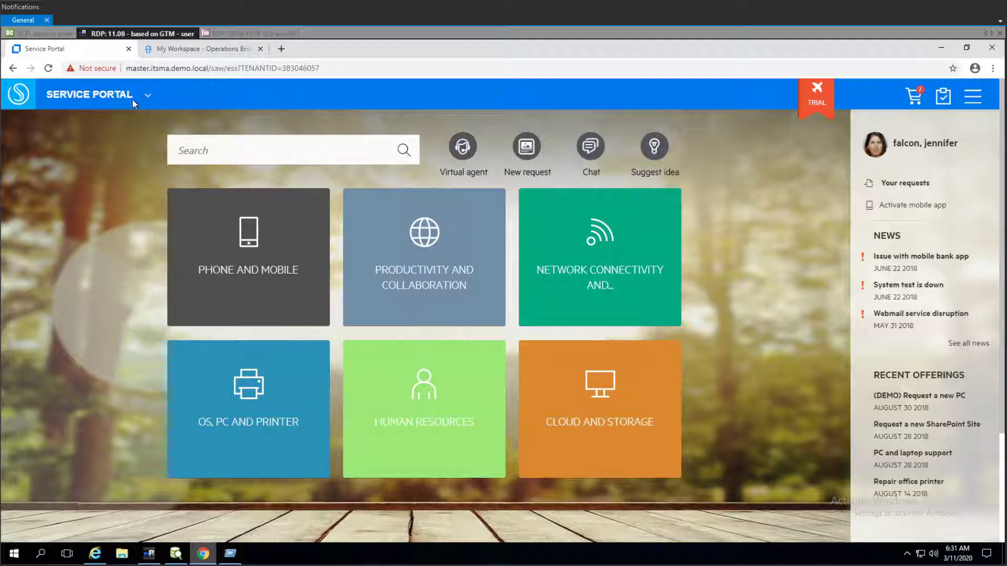
- Open the Agent Interface from the Service Portal menu and switch to its new tab
{"action": "left_click", "coordinate": [148, 98]}
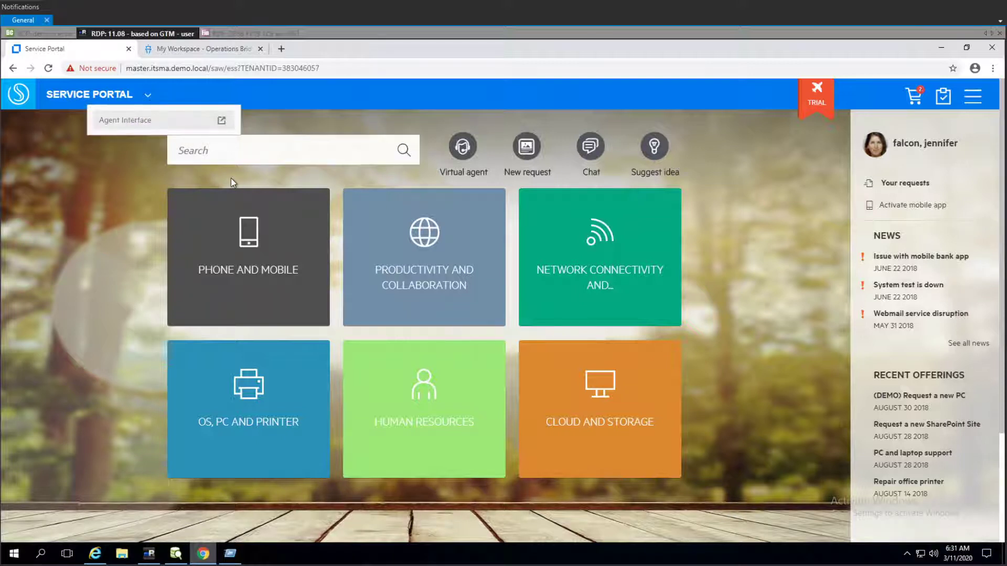
{"action": "left_click", "coordinate": [154, 123]}
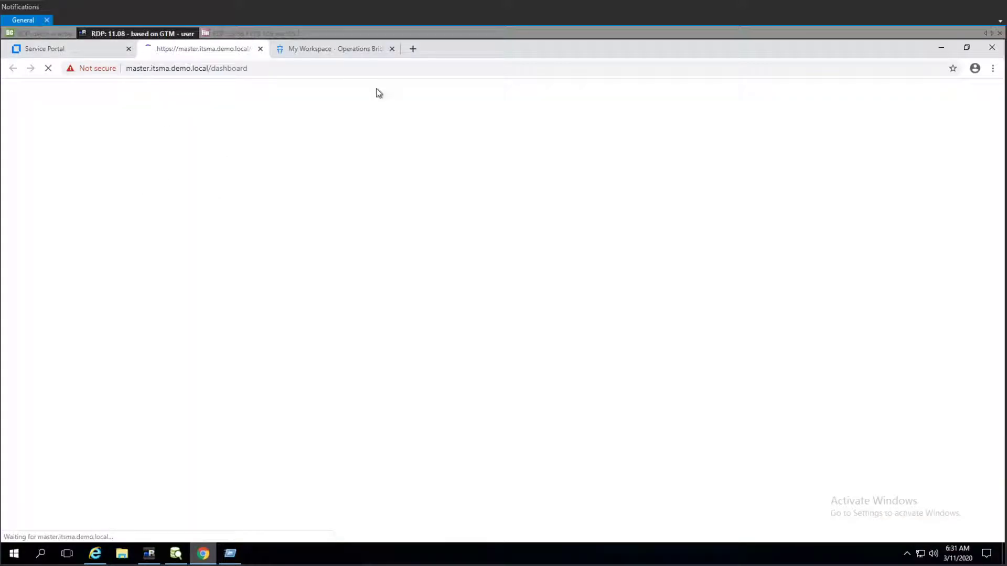
{"action": "left_click", "coordinate": [77, 48]}
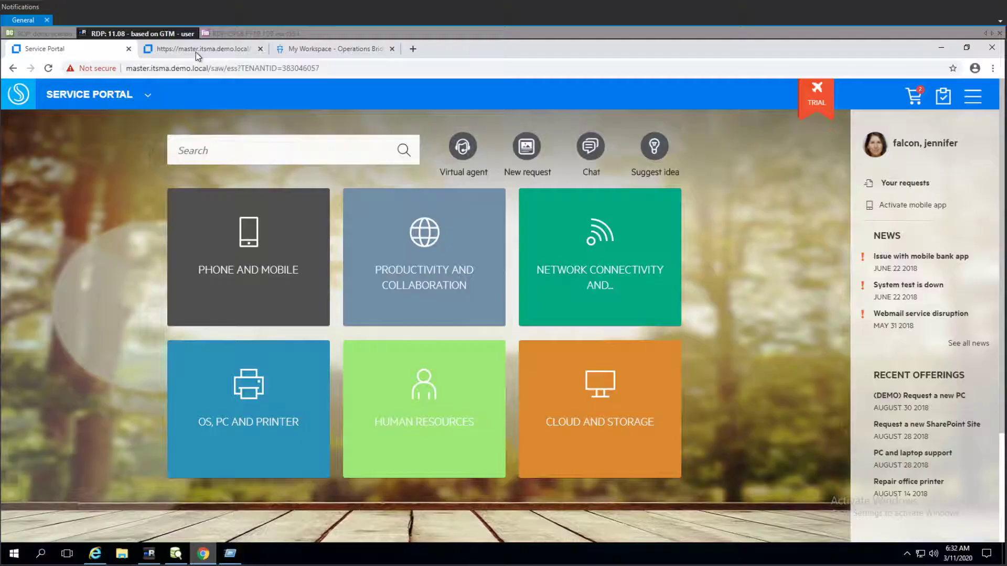
{"action": "left_click", "coordinate": [196, 52]}
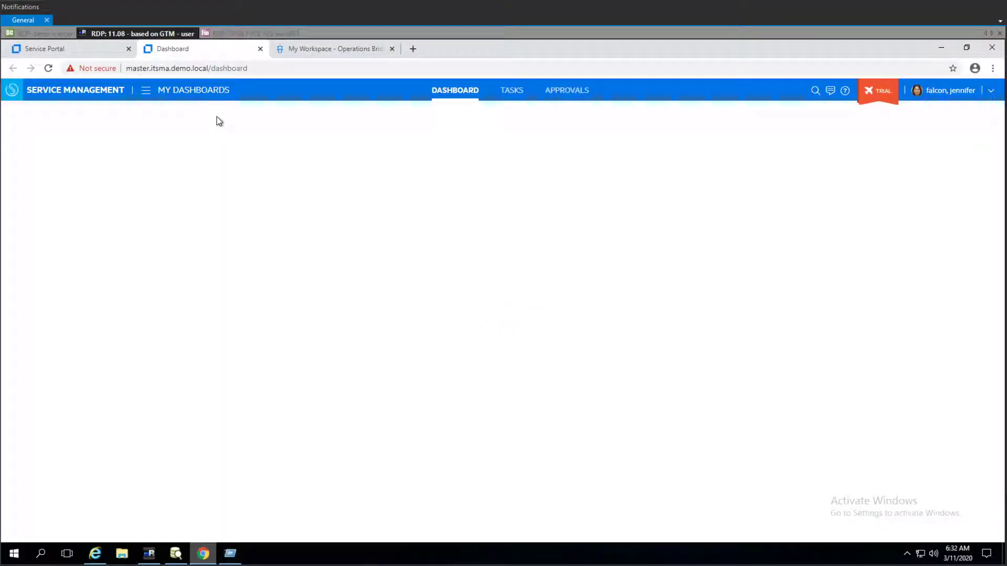
- Open Integration under the Administration utilities of the navigation menu
{"action": "left_click", "coordinate": [176, 92]}
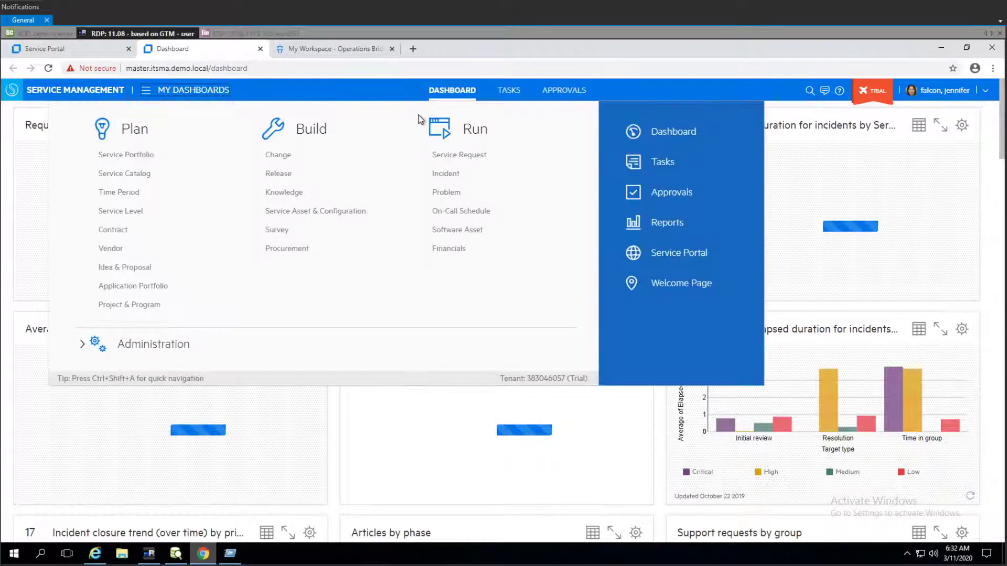
{"action": "left_click", "coordinate": [168, 344]}
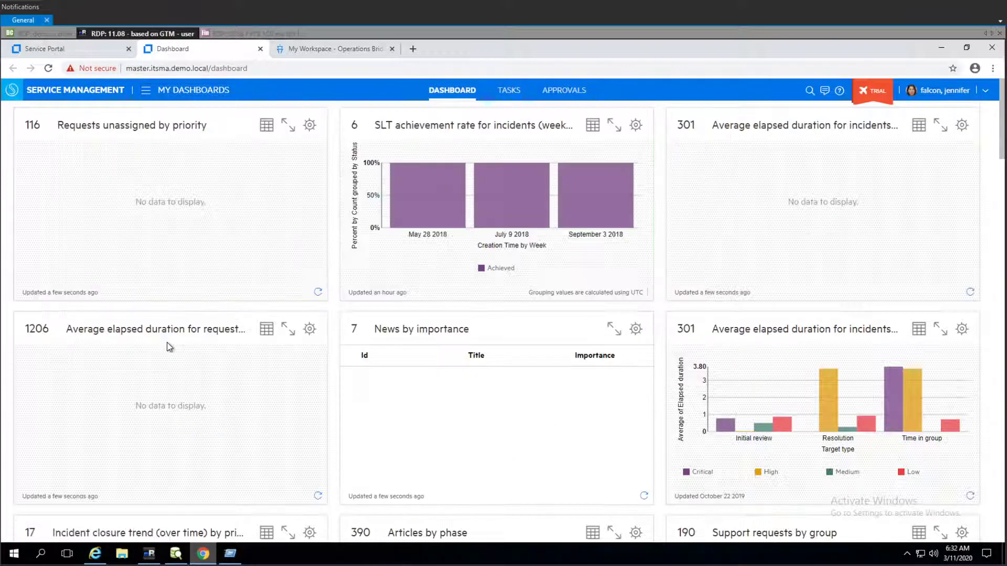
{"action": "left_click", "coordinate": [171, 94]}
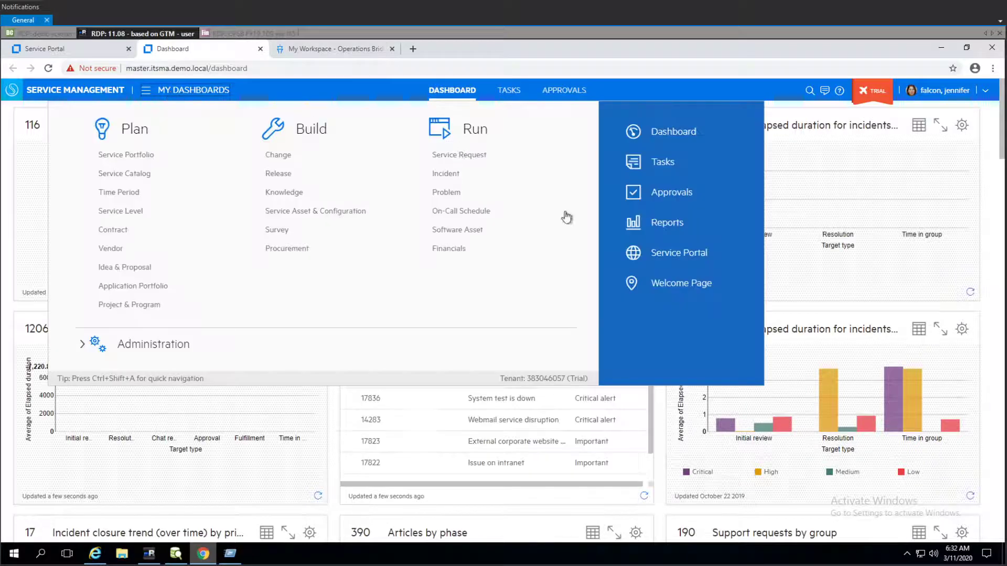
{"action": "left_click", "coordinate": [84, 347]}
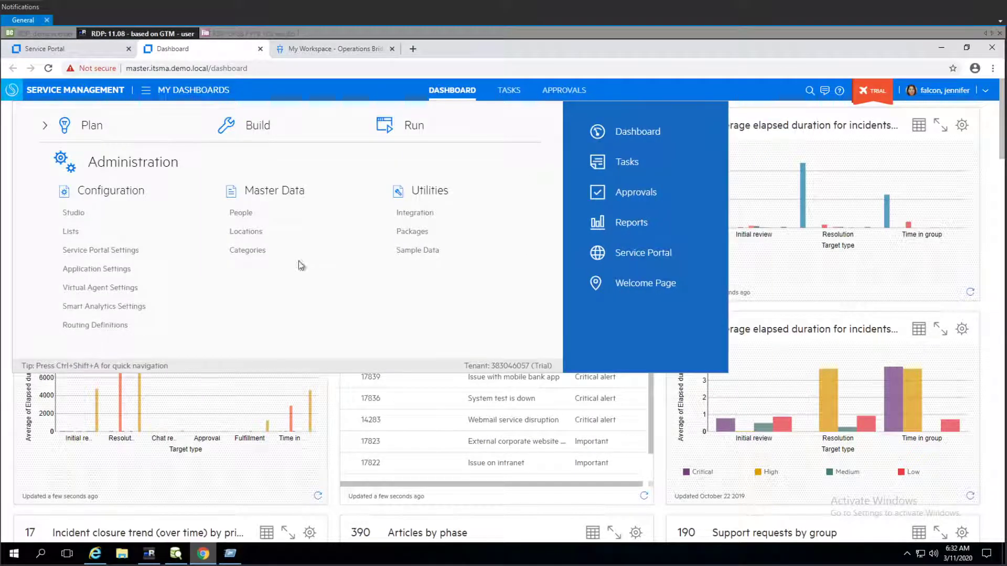
{"action": "left_click", "coordinate": [497, 215]}
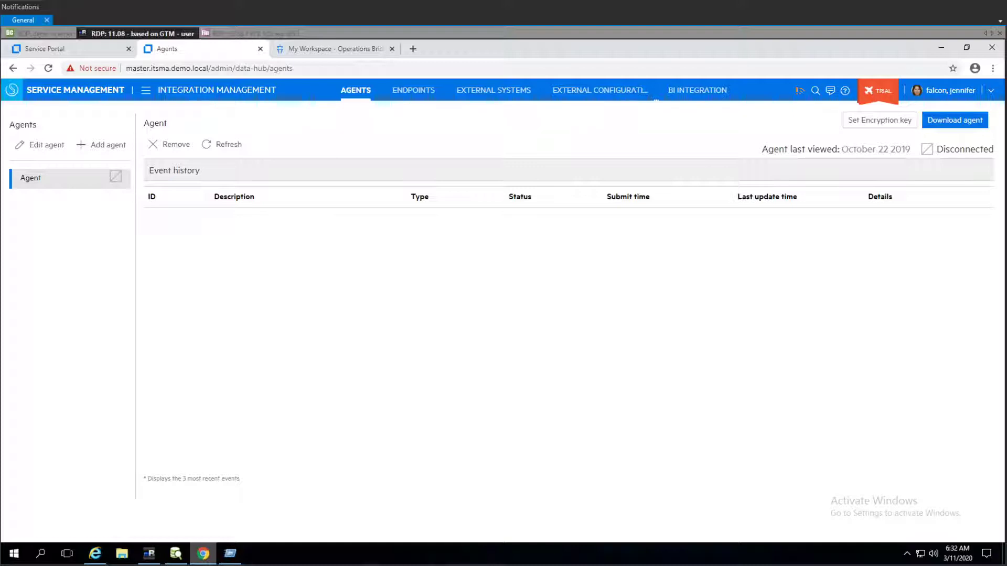
- Switch to mRemoteNG, connect to the OO server over RDP, and accept network discovery
{"action": "left_click", "coordinate": [149, 555]}
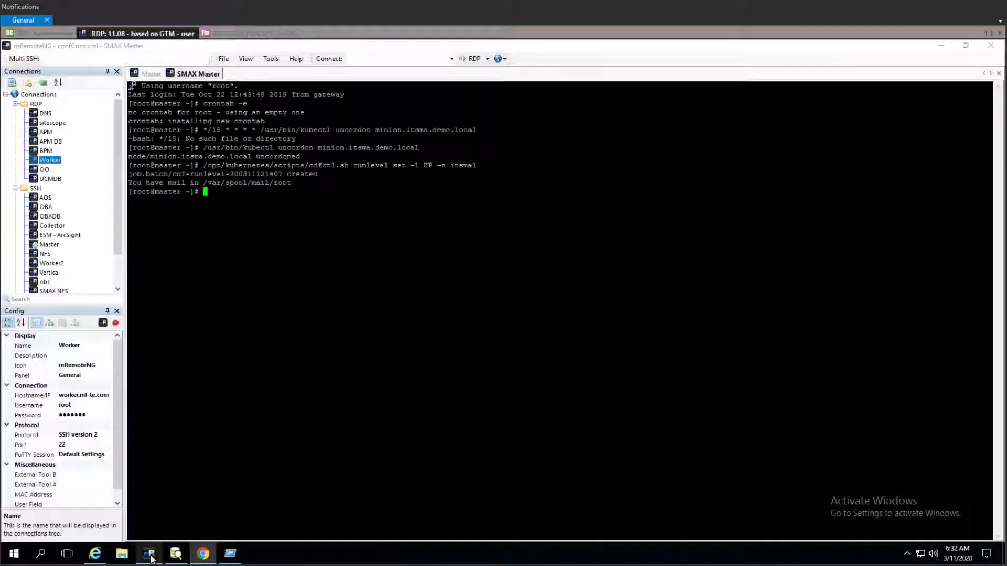
{"action": "double_click", "coordinate": [44, 170]}
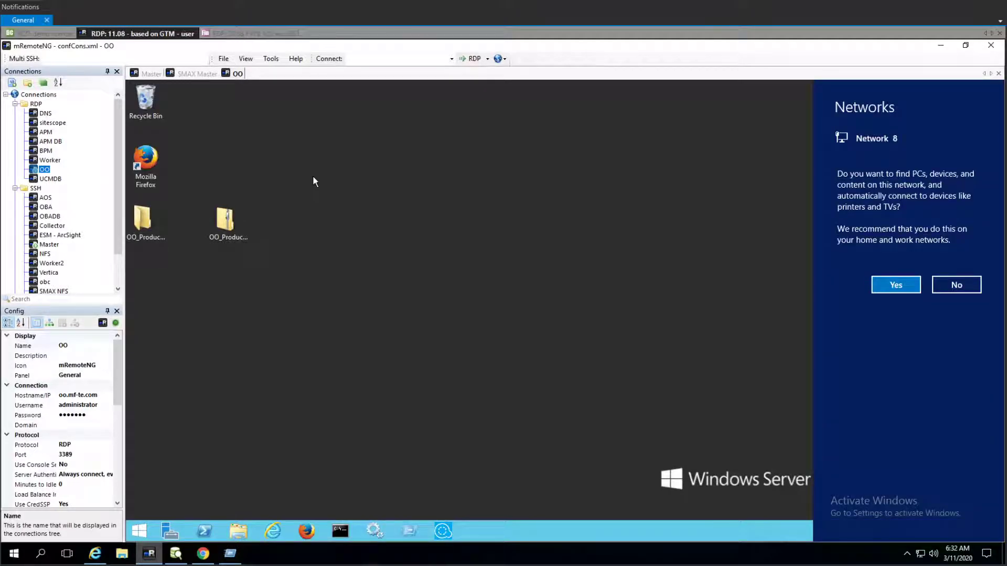
{"action": "left_click", "coordinate": [891, 287]}
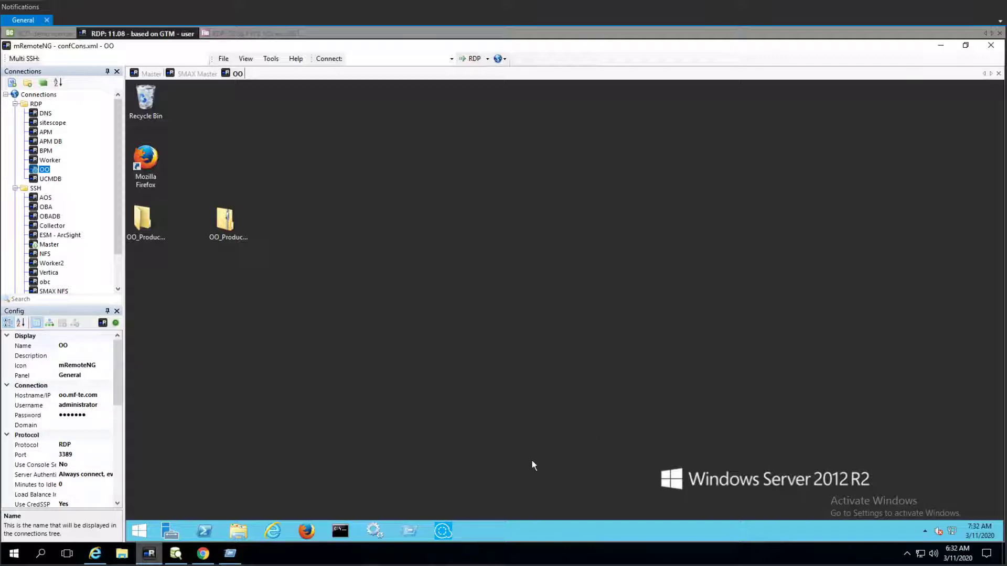
- Open Services on the OO server and restart the On-Premise Bridge Agent service
{"action": "left_click", "coordinate": [436, 534]}
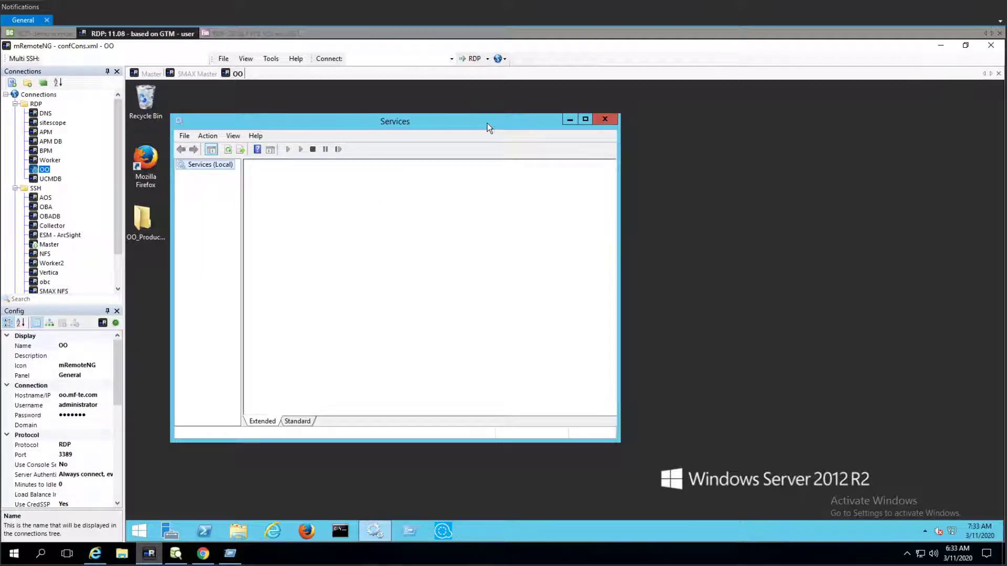
{"action": "left_click", "coordinate": [458, 303]}
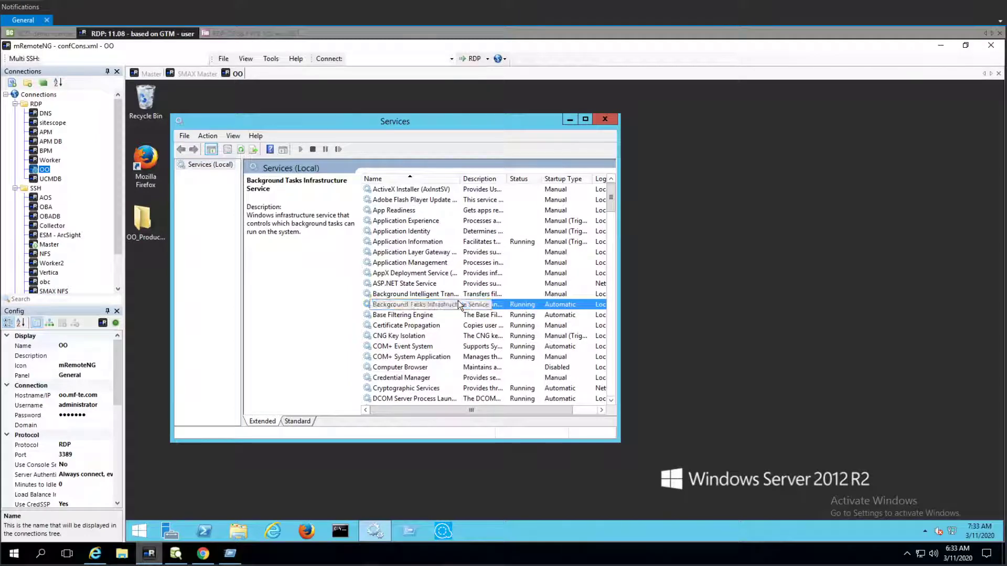
{"action": "type", "text": "on"}
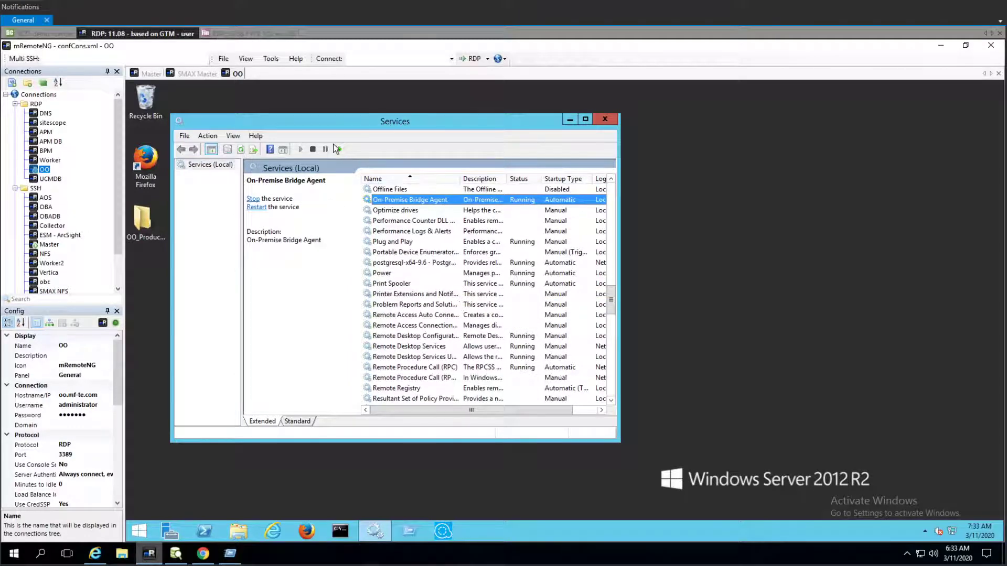
{"action": "left_click", "coordinate": [337, 149]}
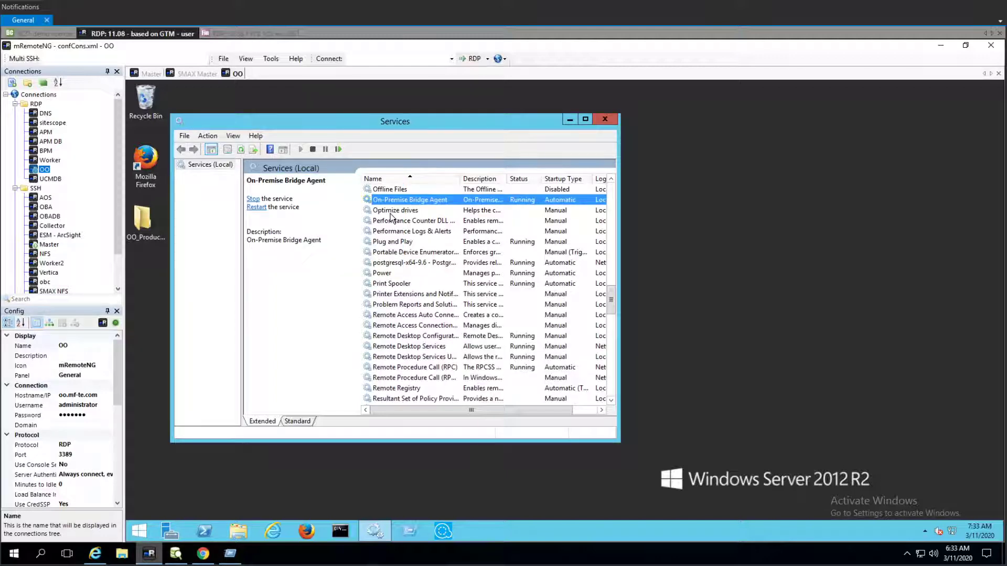
- Return to the browser's Integration Management and start adding an endpoint of type Rest Executor 1.0
{"action": "left_click", "coordinate": [203, 553]}
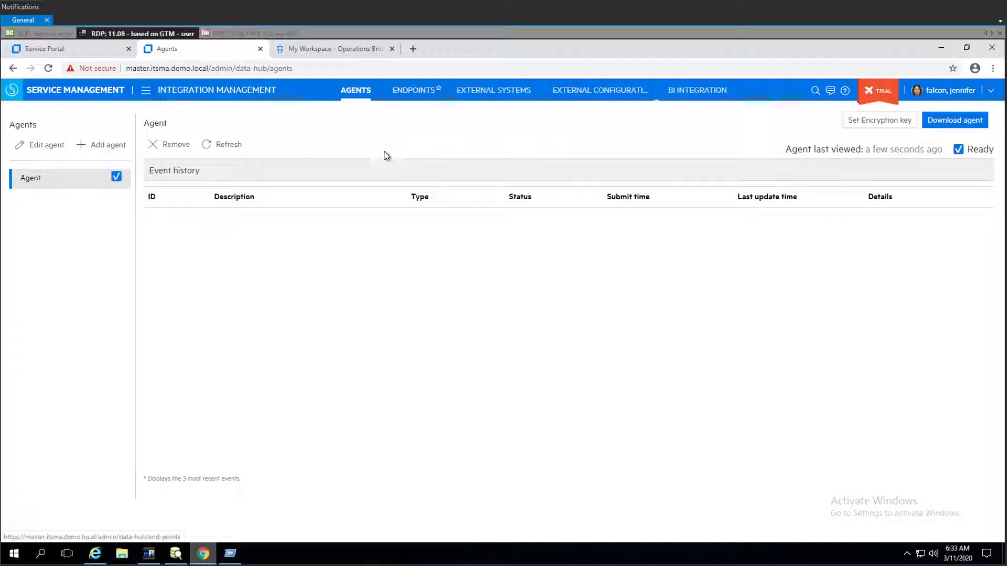
{"action": "left_click", "coordinate": [409, 94]}
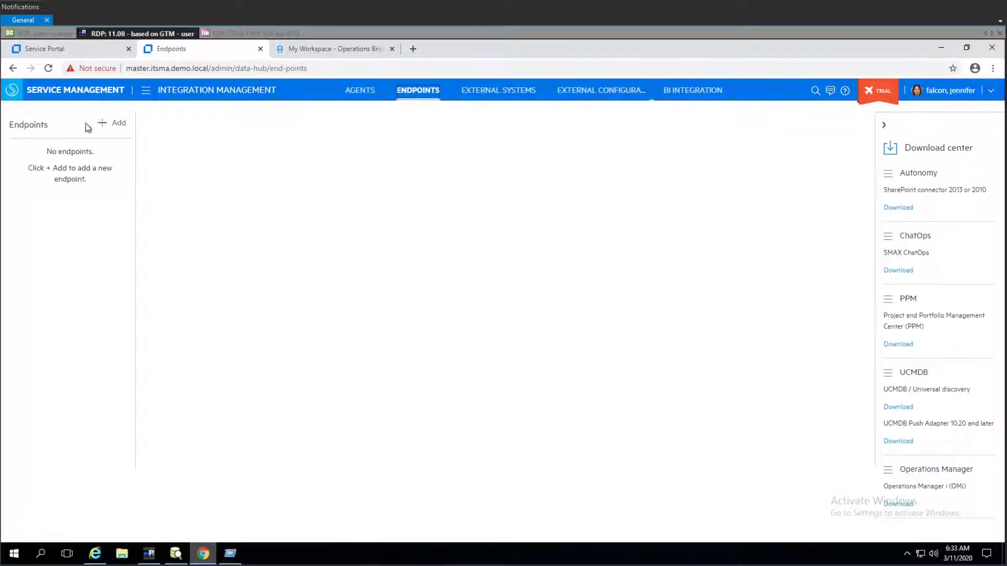
{"action": "left_click", "coordinate": [115, 128]}
{"action": "left_click", "coordinate": [497, 151]}
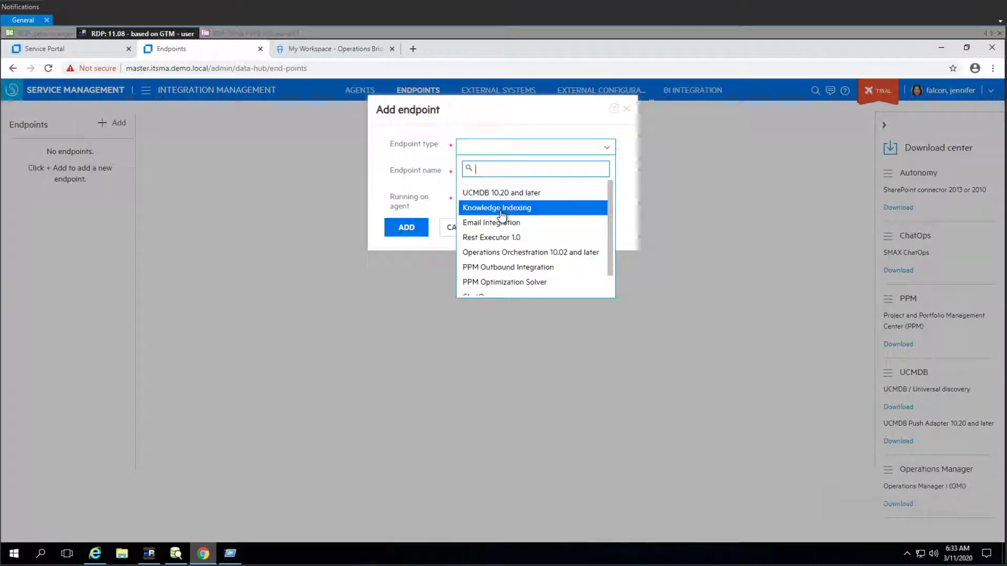
{"action": "scroll", "coordinate": [519, 270], "scroll_direction": "down", "scroll_amount": 1}
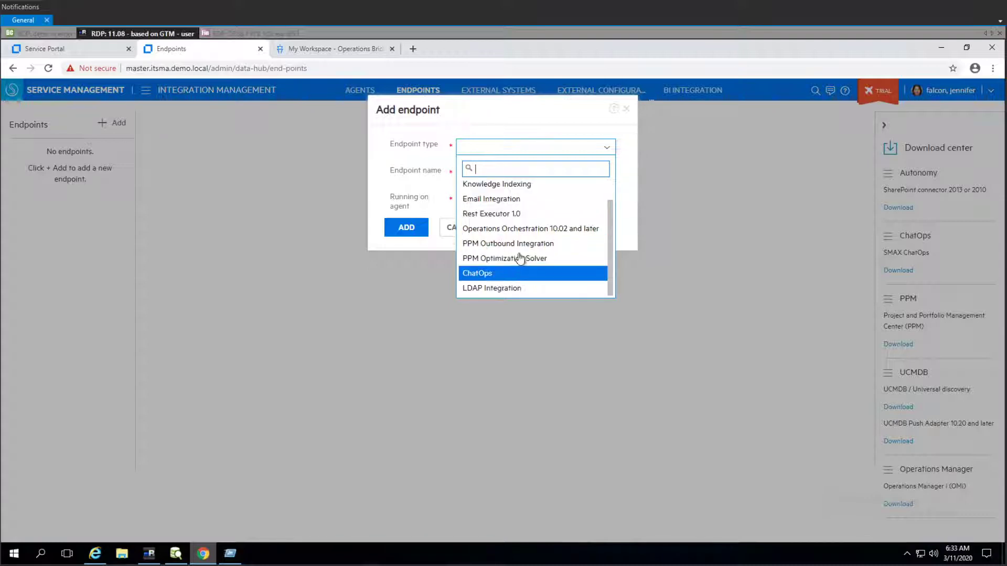
{"action": "left_click", "coordinate": [513, 222]}
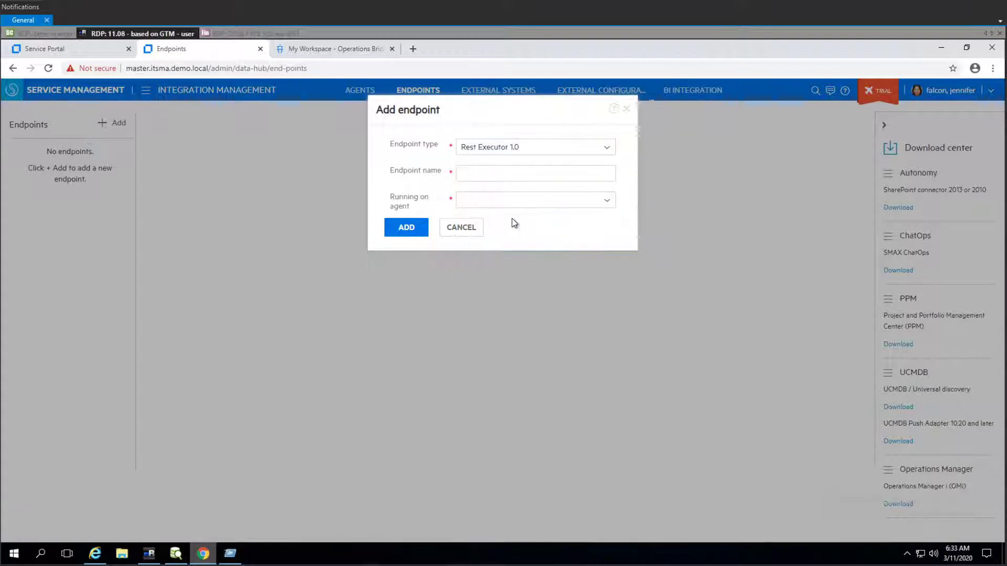
- Name the endpoint Agent, set it to run on the Agent agent, and add it
{"action": "left_click", "coordinate": [496, 173]}
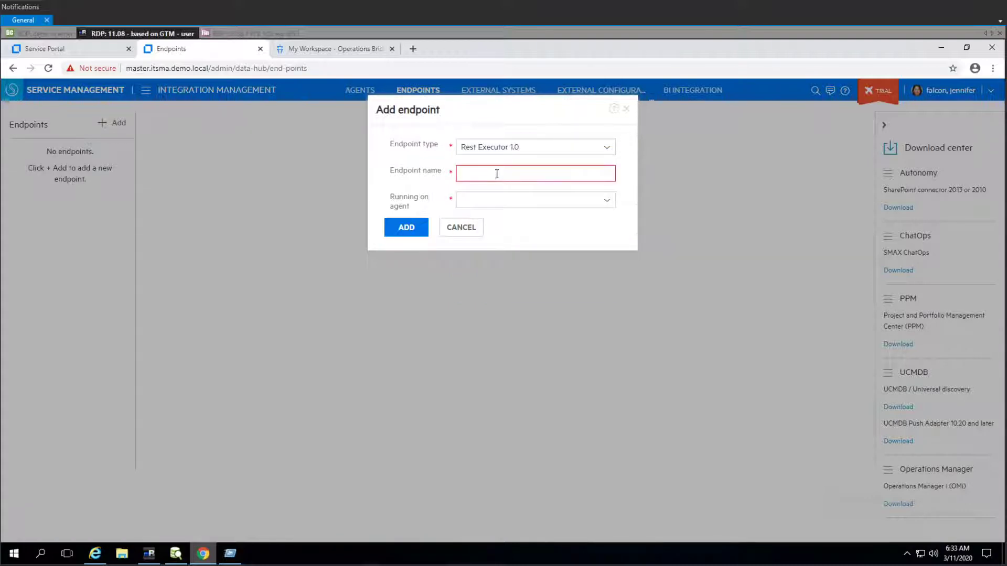
{"action": "type", "text": "Agent"}
{"action": "left_click", "coordinate": [538, 204]}
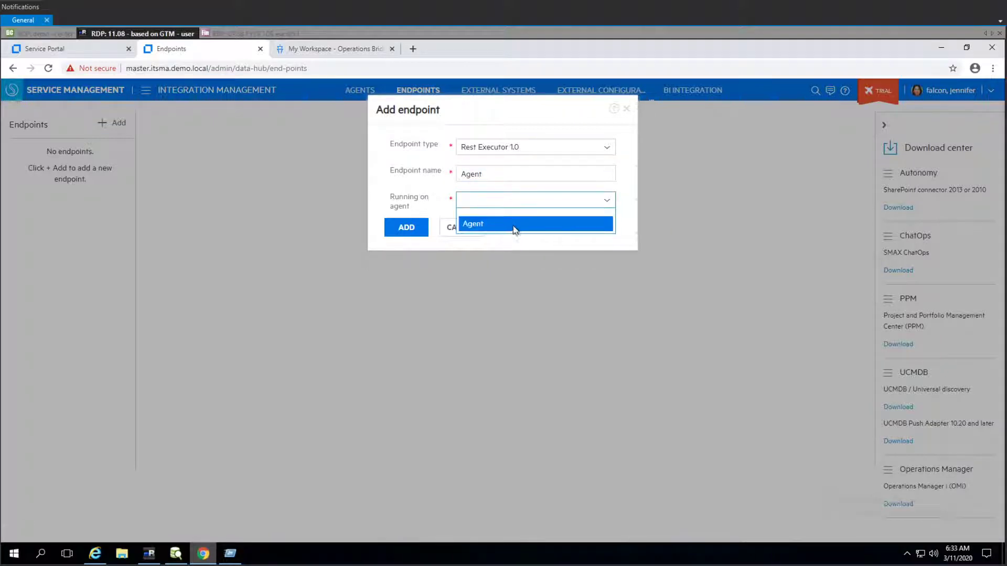
{"action": "left_click", "coordinate": [512, 224]}
{"action": "left_click", "coordinate": [409, 227]}
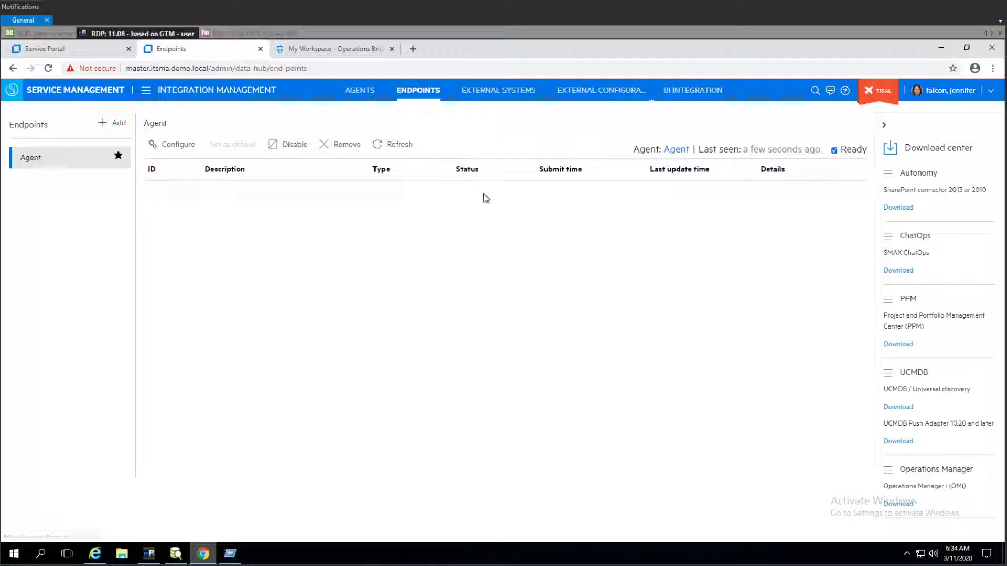
{"action": "left_click", "coordinate": [171, 146]}
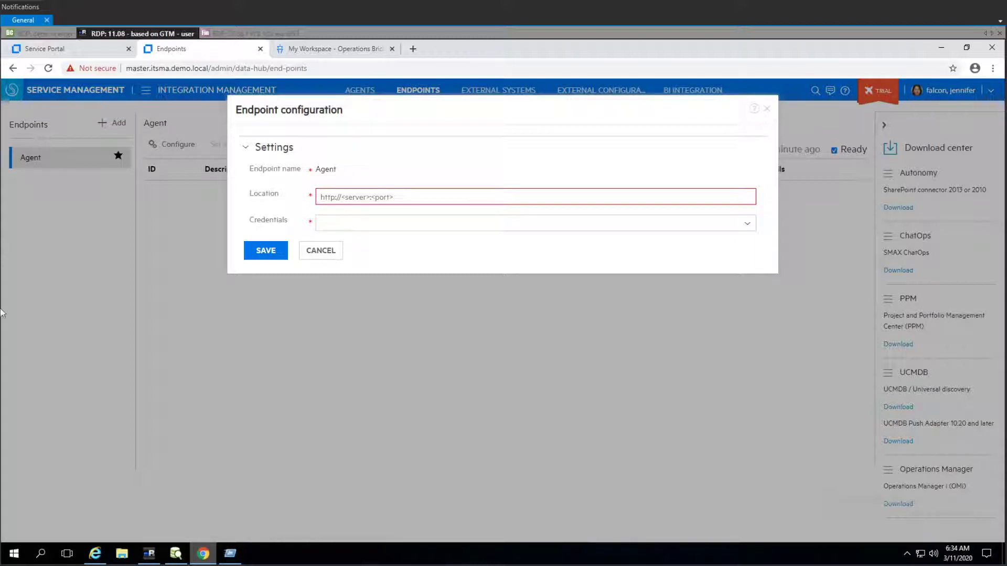
{"action": "left_click", "coordinate": [419, 191]}
{"action": "type", "text": "https://master.mf-te.com/opr-gateway/"}
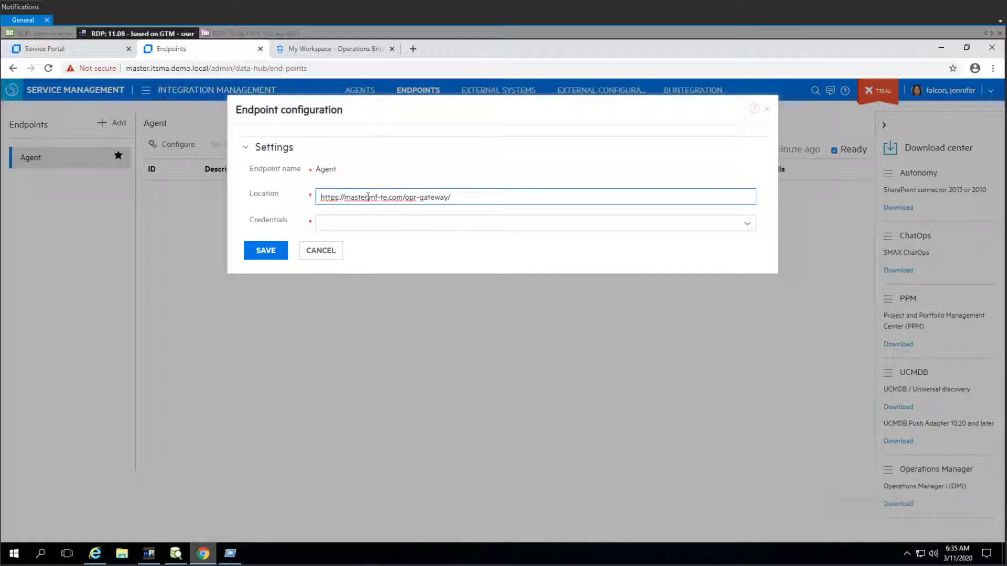
{"action": "left_click_drag", "start_coordinate": [368, 197], "coordinate": [350, 197]}
{"action": "left_click", "coordinate": [480, 201]}
{"action": "left_click", "coordinate": [408, 227]}
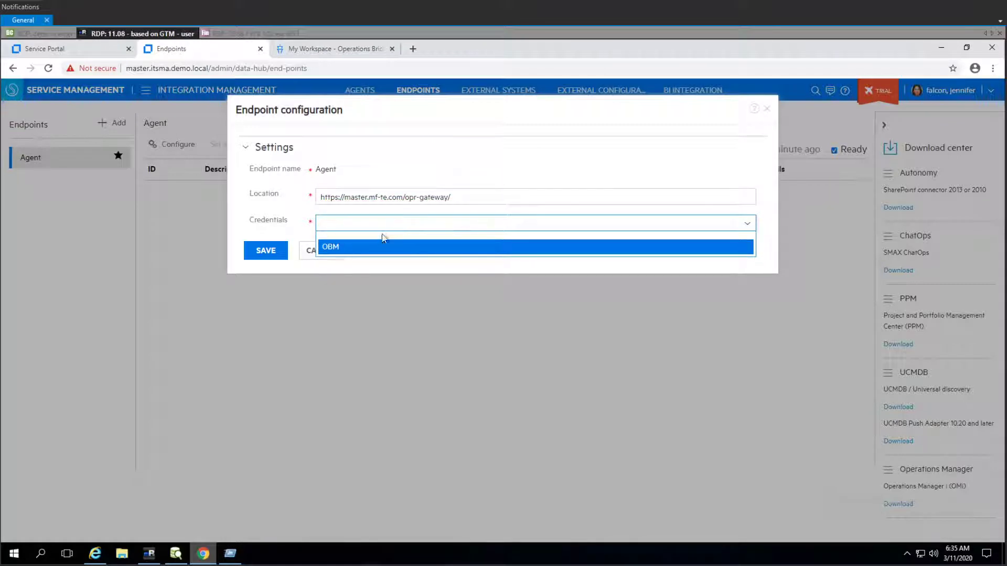
{"action": "left_click", "coordinate": [368, 249]}
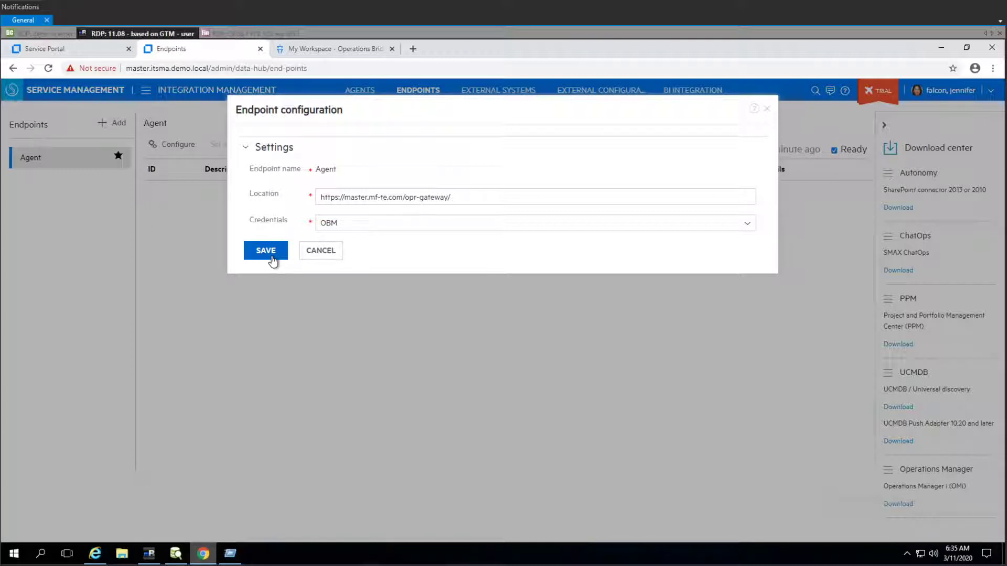
{"action": "left_click", "coordinate": [272, 257]}
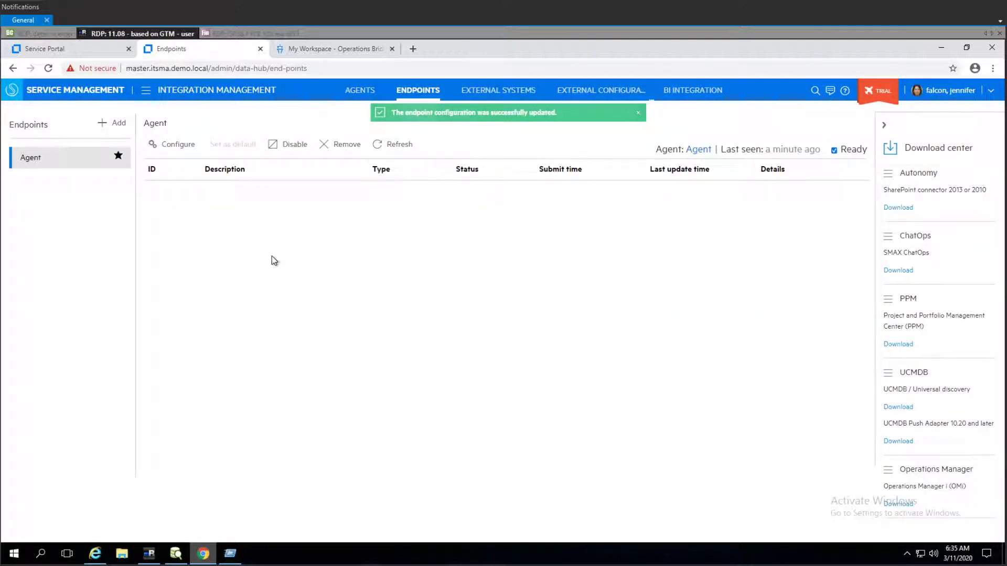
- On the OO server, open the Endpoint credentials manager to check the OBM credential, then exit it
{"action": "left_click", "coordinate": [149, 553]}
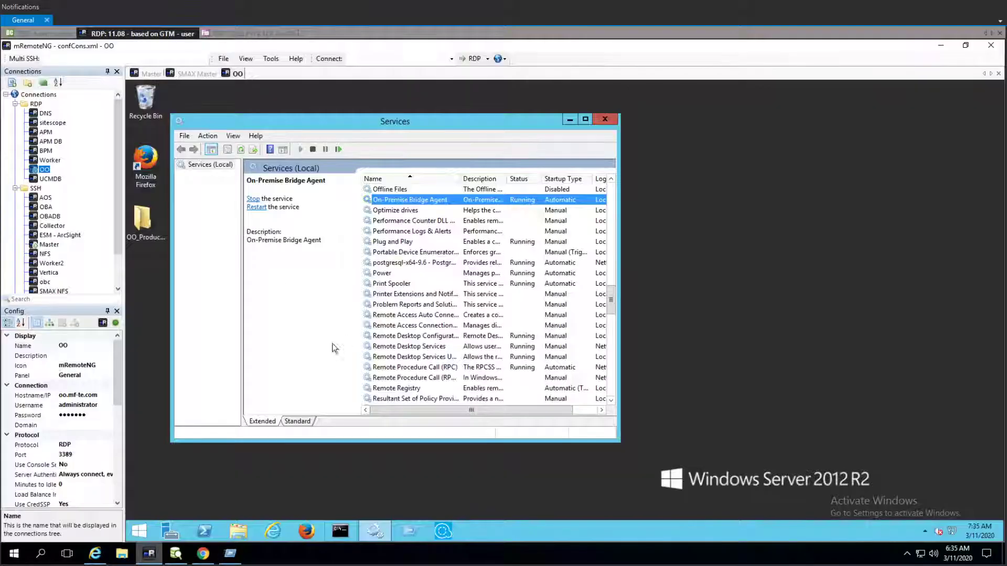
{"action": "left_click", "coordinate": [140, 531]}
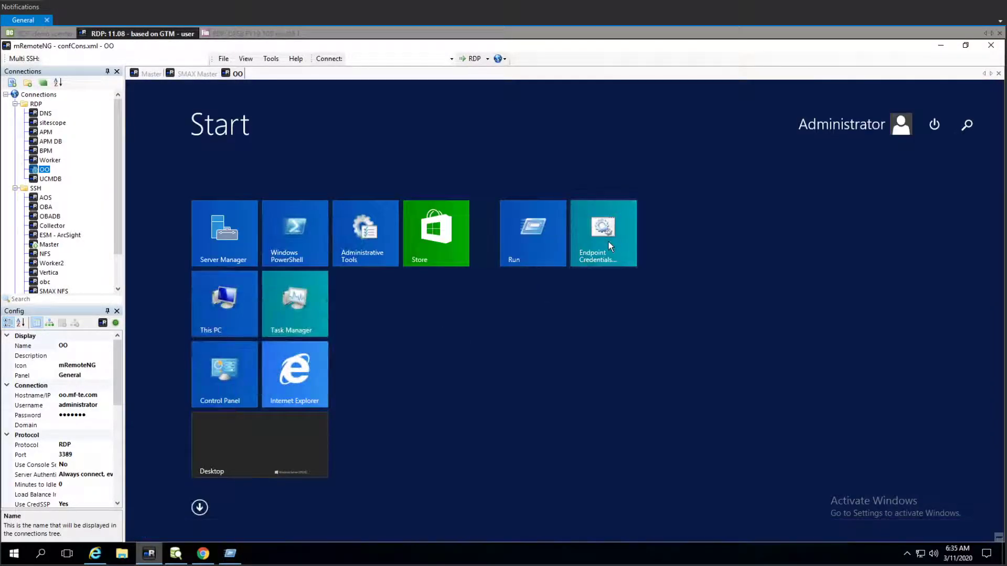
{"action": "left_click", "coordinate": [608, 241]}
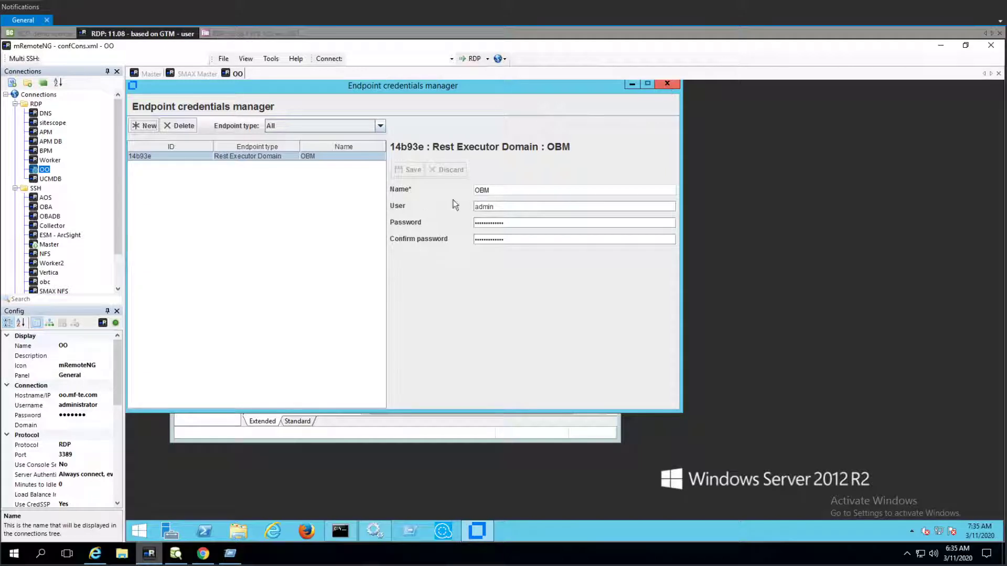
{"action": "left_click", "coordinate": [667, 84]}
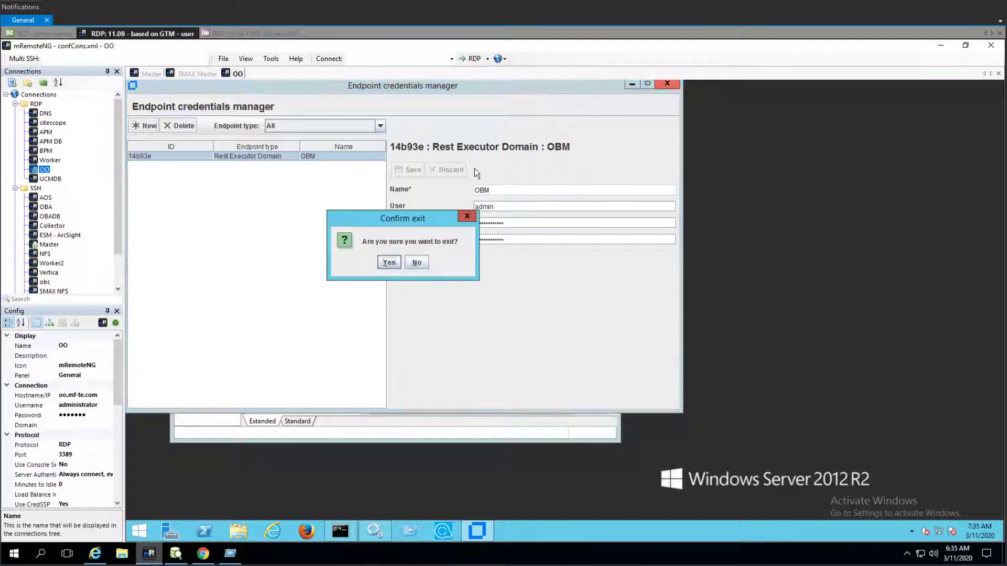
{"action": "left_click", "coordinate": [394, 260]}
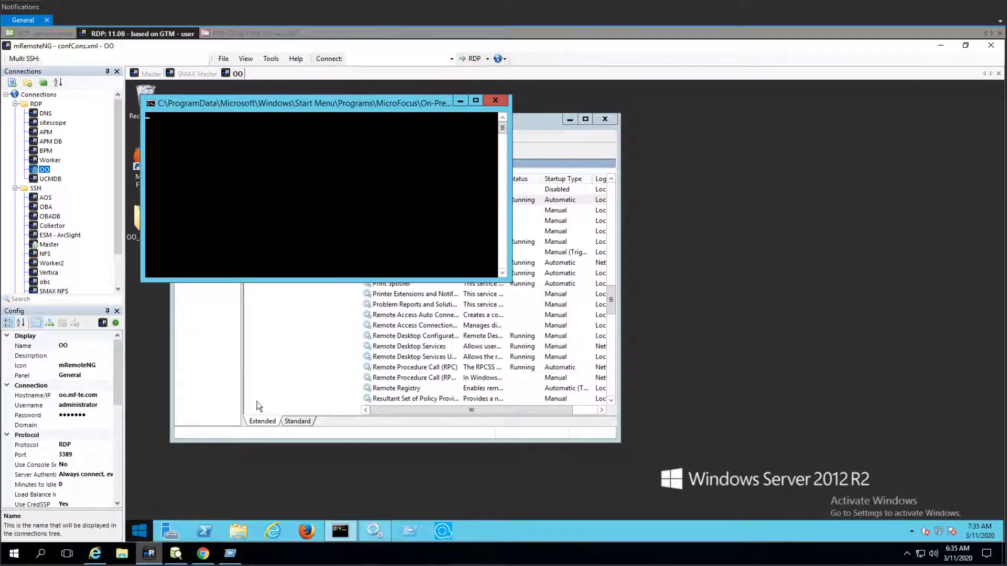
- Reopen the Agent endpoint configuration in the browser to review its location and credentials, then cancel
{"action": "left_click", "coordinate": [203, 553]}
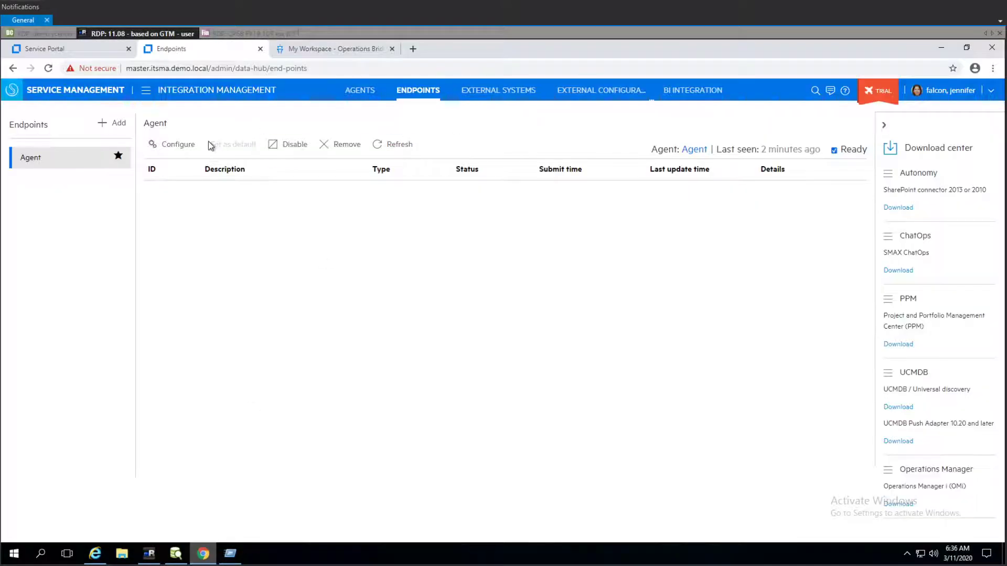
{"action": "left_click", "coordinate": [174, 144]}
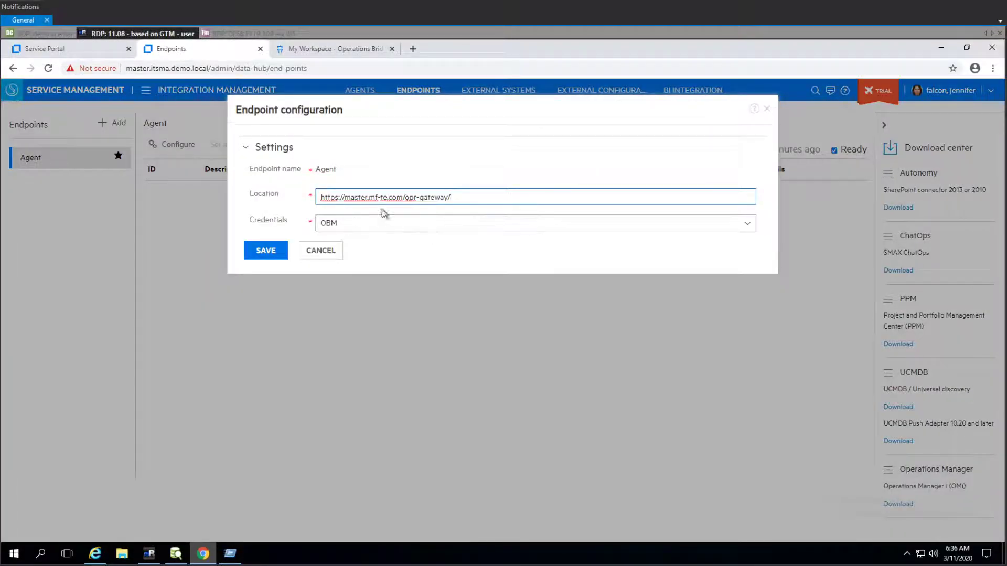
{"action": "left_click", "coordinate": [332, 253]}
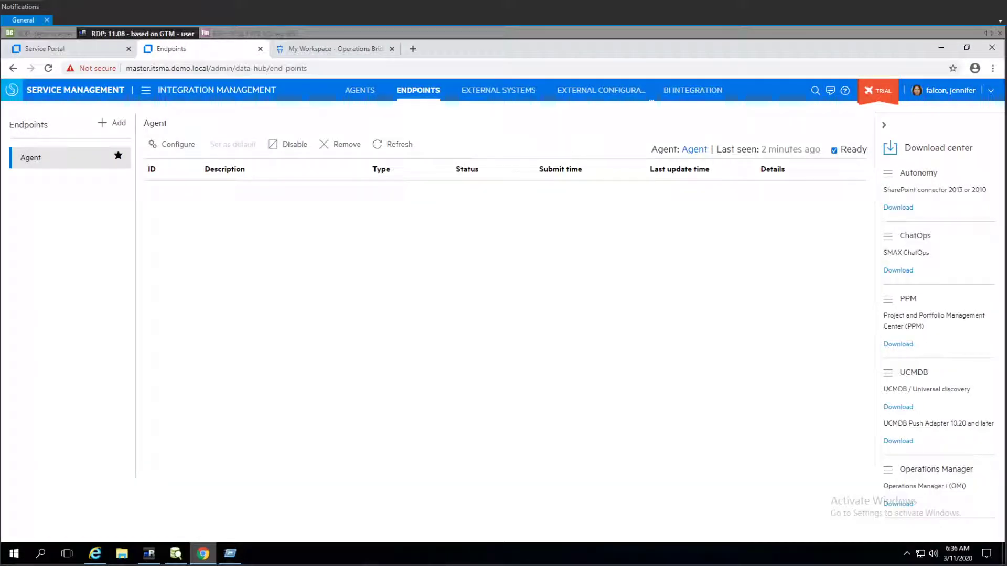
{"action": "left_click", "coordinate": [164, 145]}
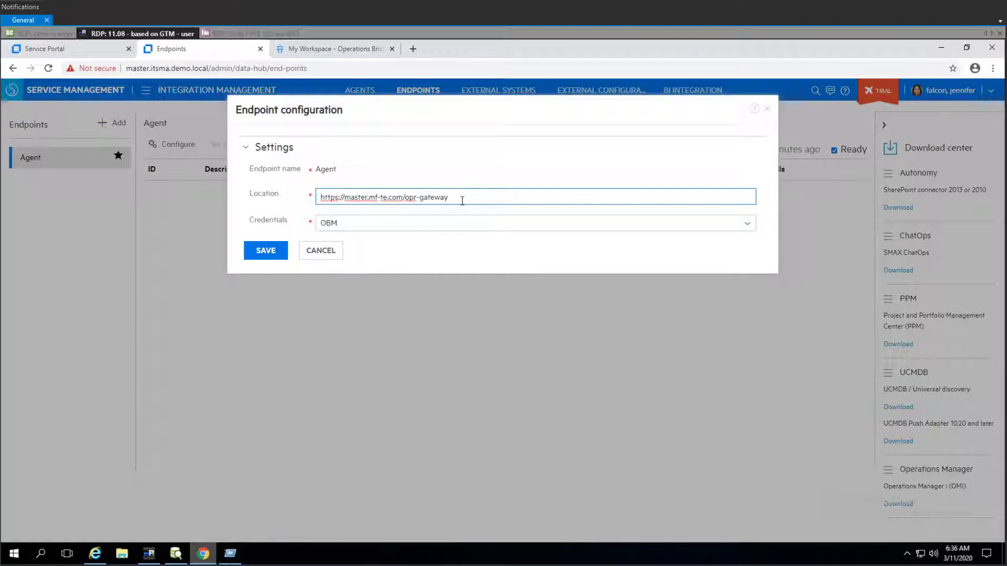
{"action": "left_click", "coordinate": [325, 250]}
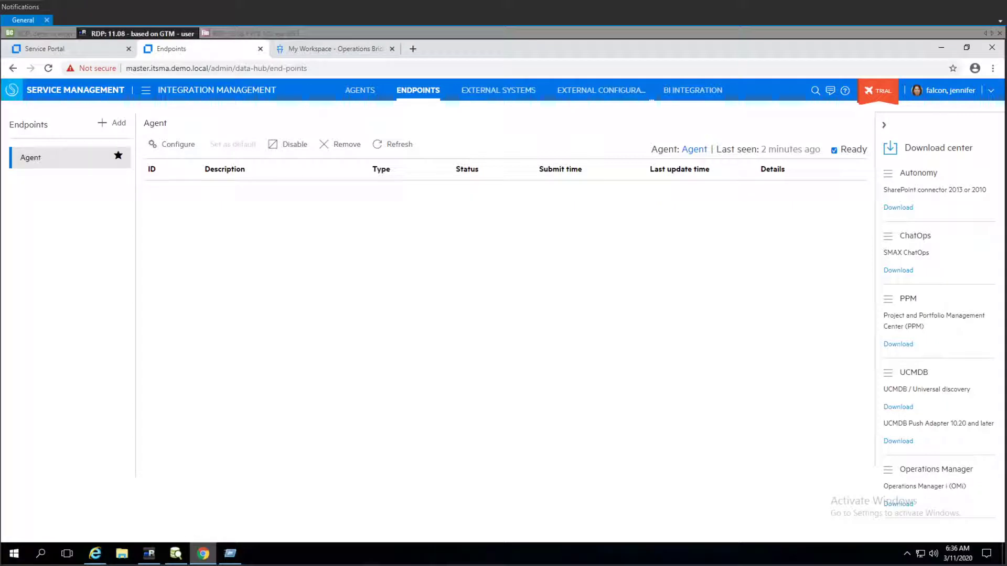
- Start a new external system with System id OBM and description OBM
{"action": "left_click", "coordinate": [479, 92]}
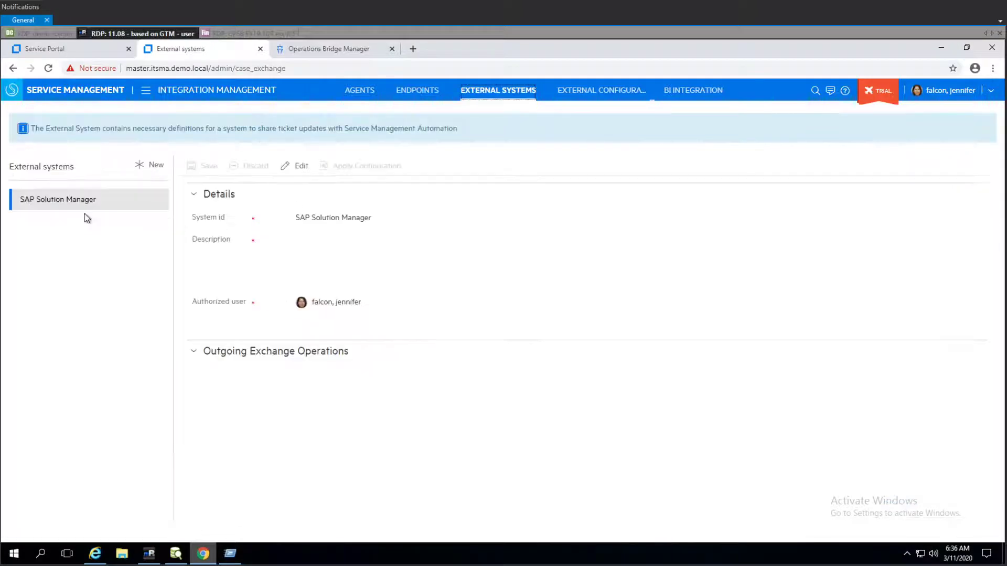
{"action": "left_click", "coordinate": [155, 165]}
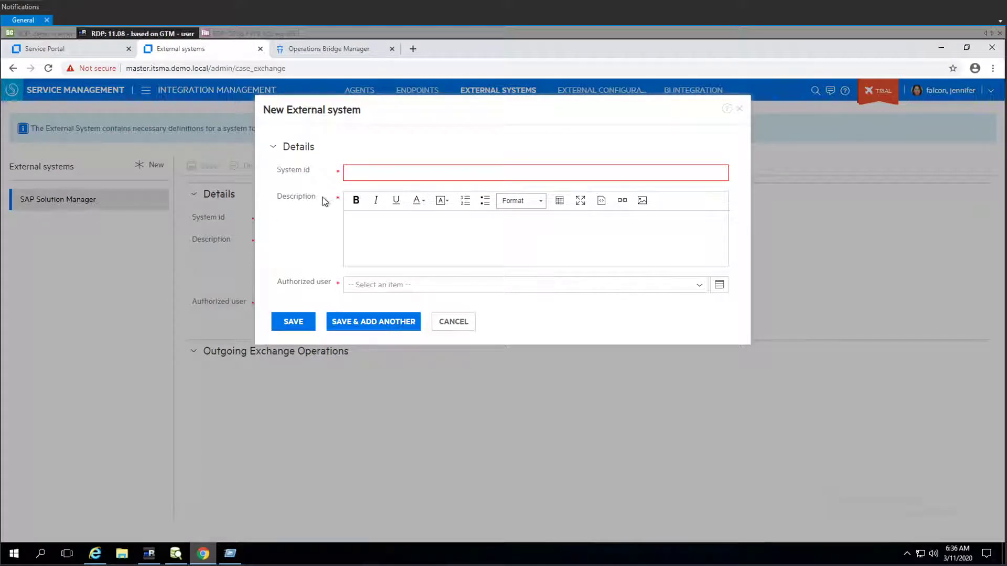
{"action": "type", "text": "OBM"}
{"action": "left_click", "coordinate": [453, 237]}
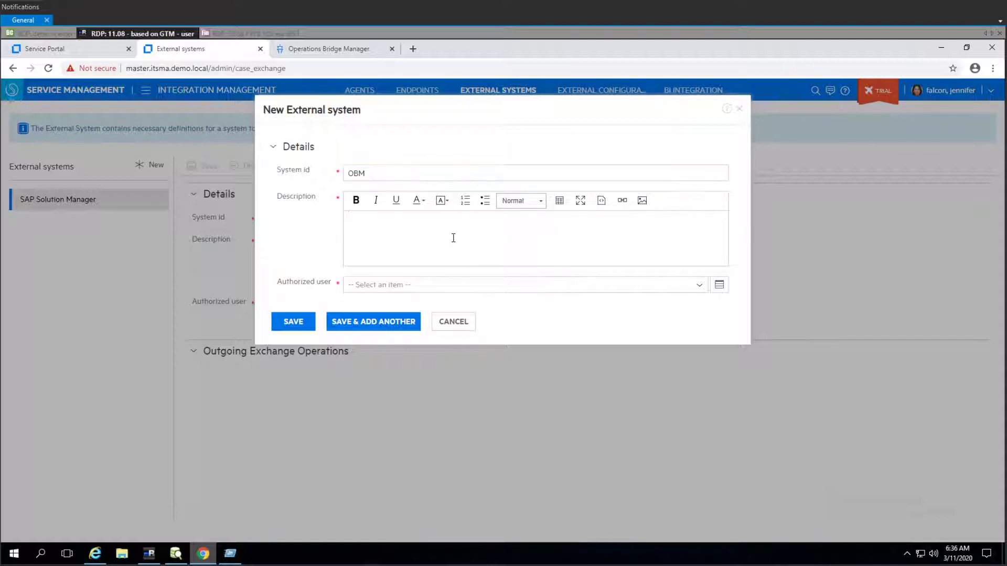
{"action": "type", "text": "OBM"}
- Set the external system's authorized user to the integration user and save it
{"action": "left_click", "coordinate": [482, 288]}
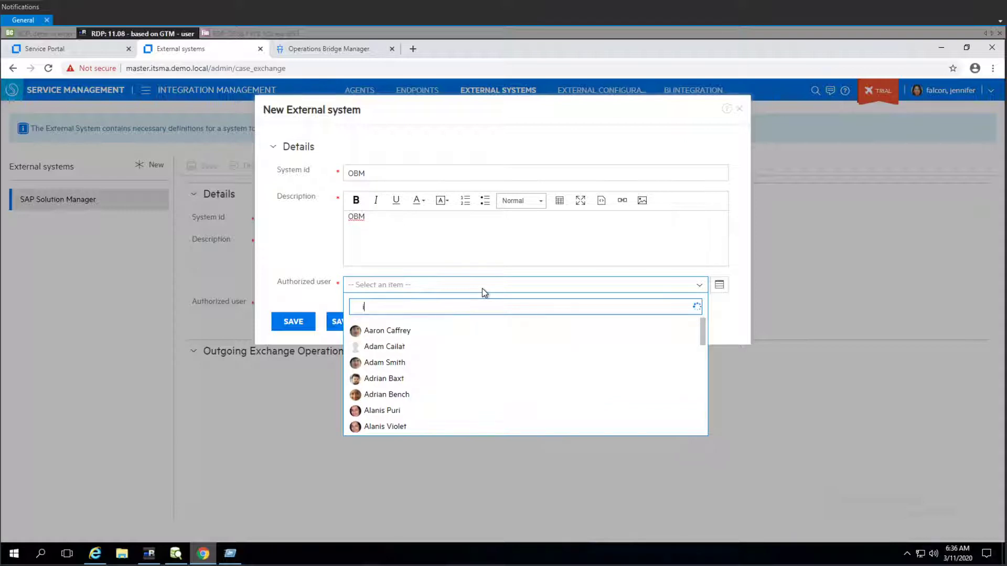
{"action": "type", "text": "inste"}
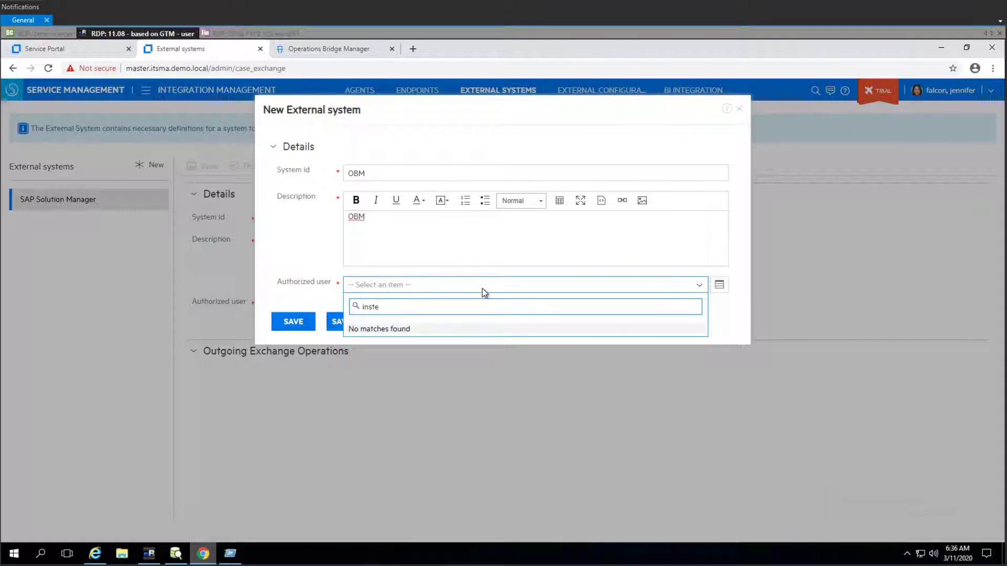
{"action": "key", "text": "BackSpace"}
{"action": "key", "text": "BackSpace"}
{"action": "key", "text": "BackSpace"}
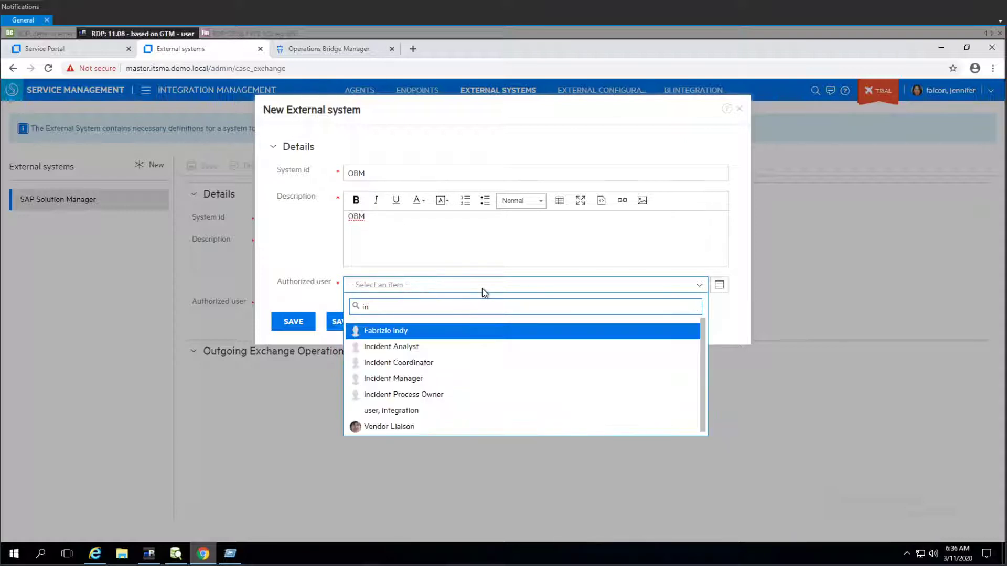
{"action": "type", "text": "teg"}
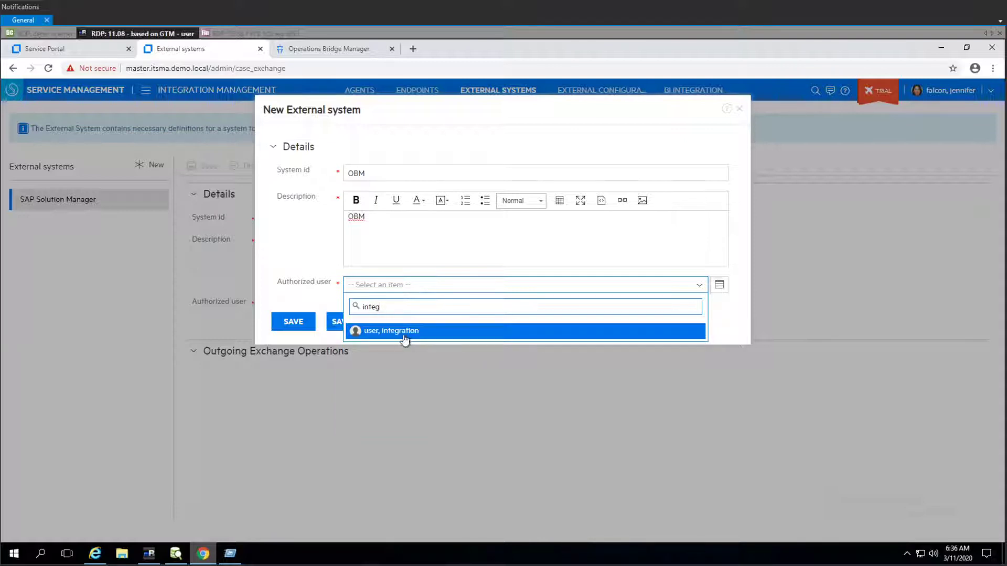
{"action": "left_click", "coordinate": [404, 332]}
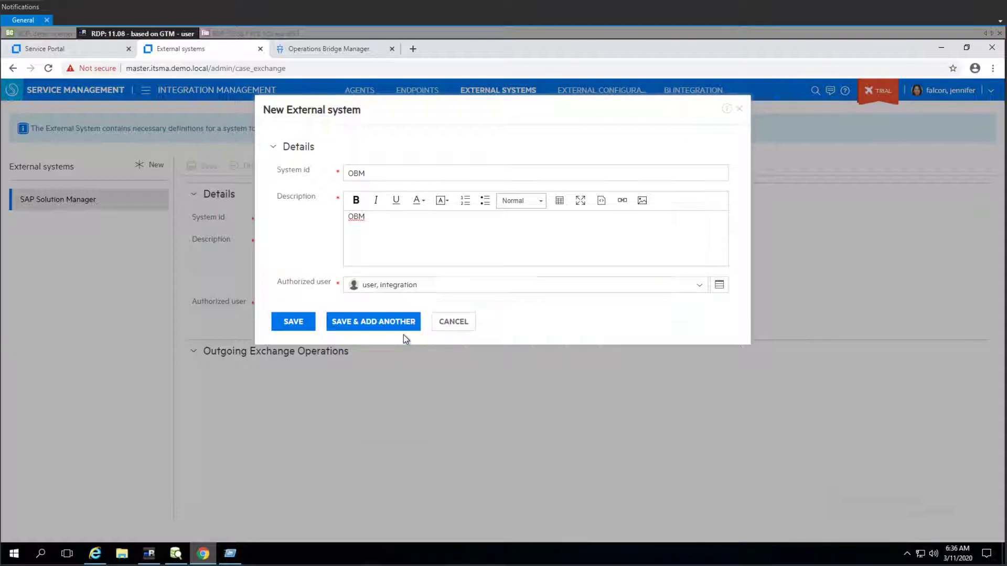
{"action": "left_click", "coordinate": [286, 326]}
{"action": "left_click", "coordinate": [289, 321]}
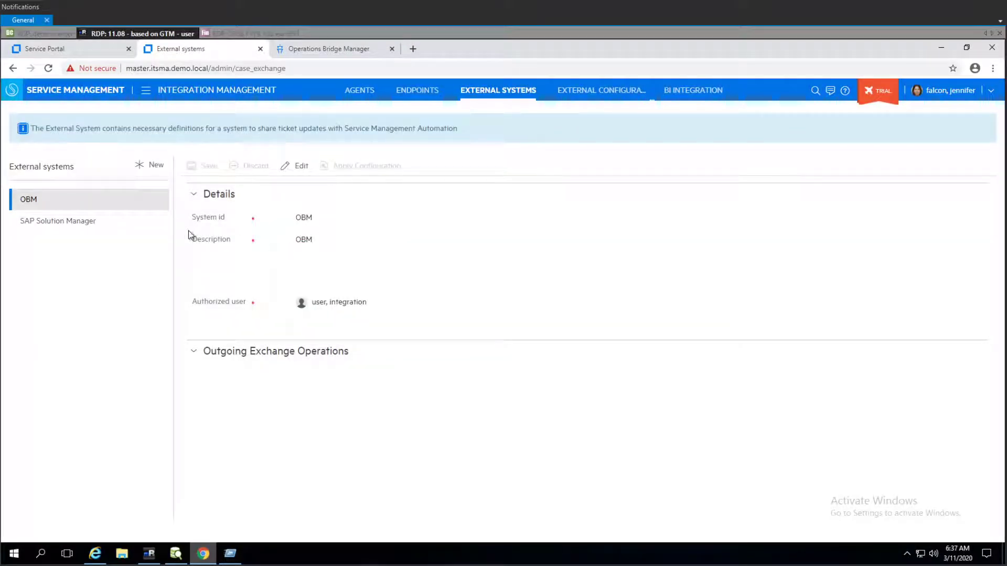
- Expand Outgoing Exchange Operations for the OBM external system and put it into edit mode
{"action": "left_click", "coordinate": [269, 352]}
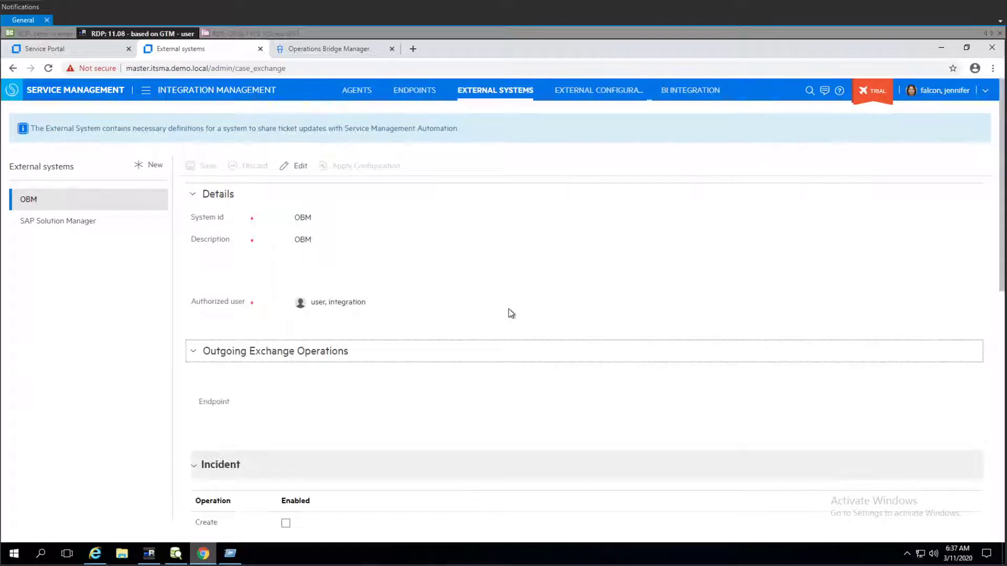
{"action": "scroll", "coordinate": [495, 315], "scroll_direction": "down", "scroll_amount": 4}
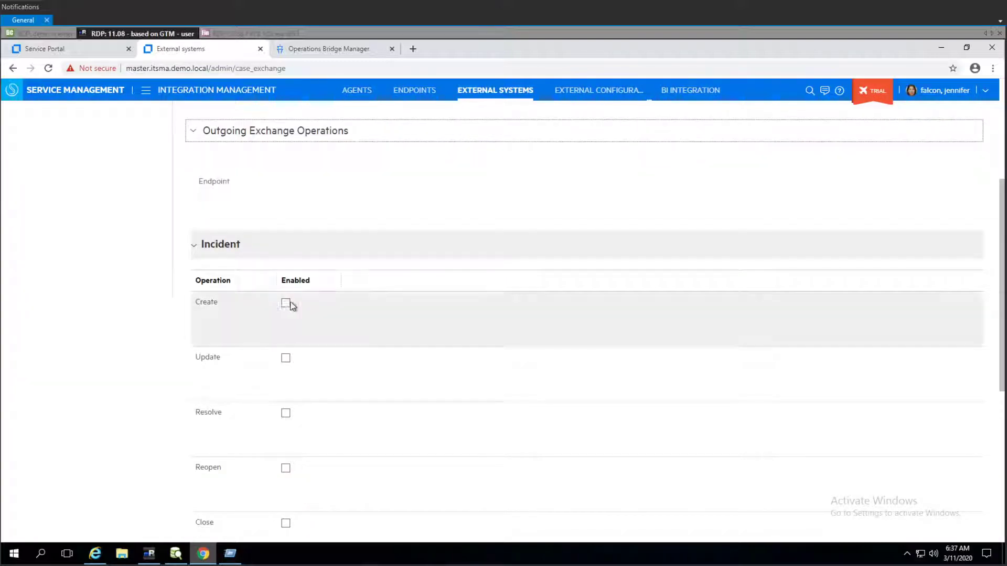
{"action": "left_click", "coordinate": [288, 362]}
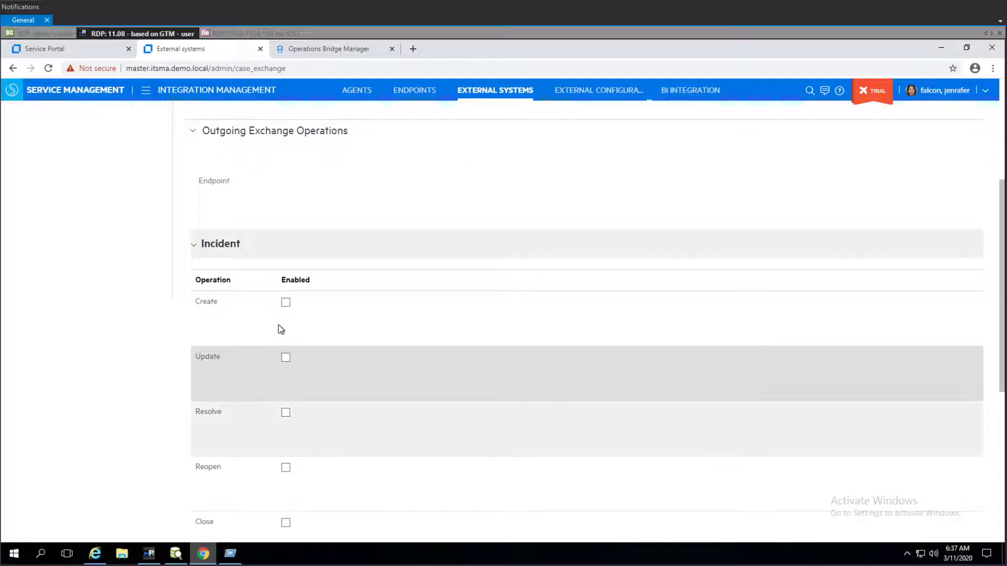
{"action": "scroll", "coordinate": [344, 213], "scroll_direction": "up", "scroll_amount": 5}
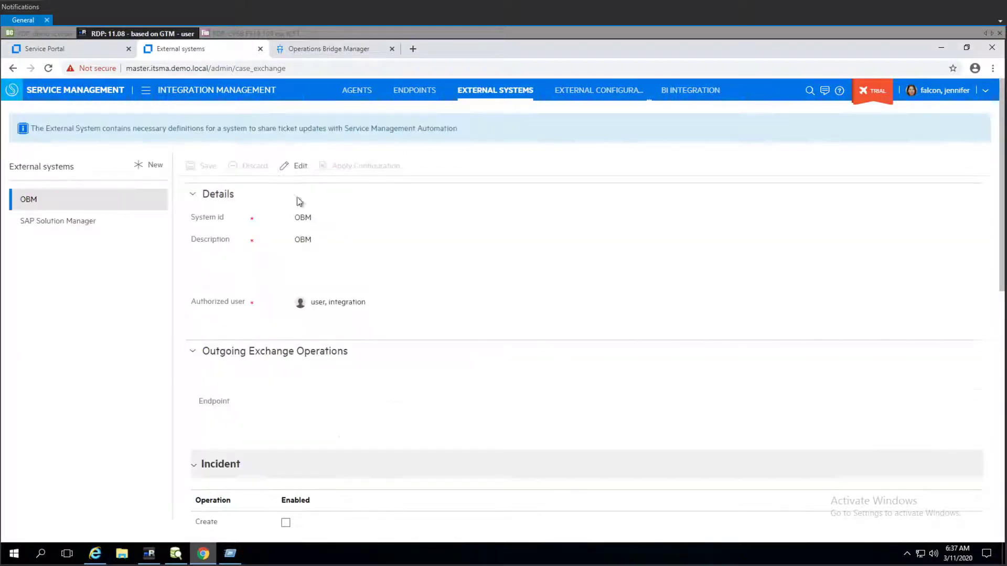
{"action": "left_click", "coordinate": [293, 166]}
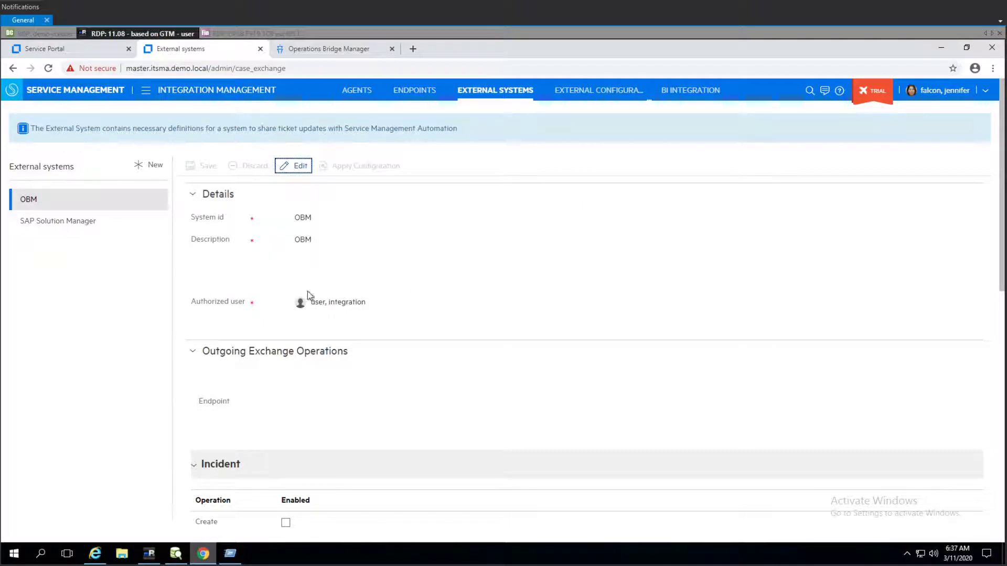
- Enable all Incident operations: Create, Update, Resolve, Reopen, Close, Assign, Accept, Reject and Cancel
{"action": "scroll", "coordinate": [288, 409], "scroll_direction": "down", "scroll_amount": 5}
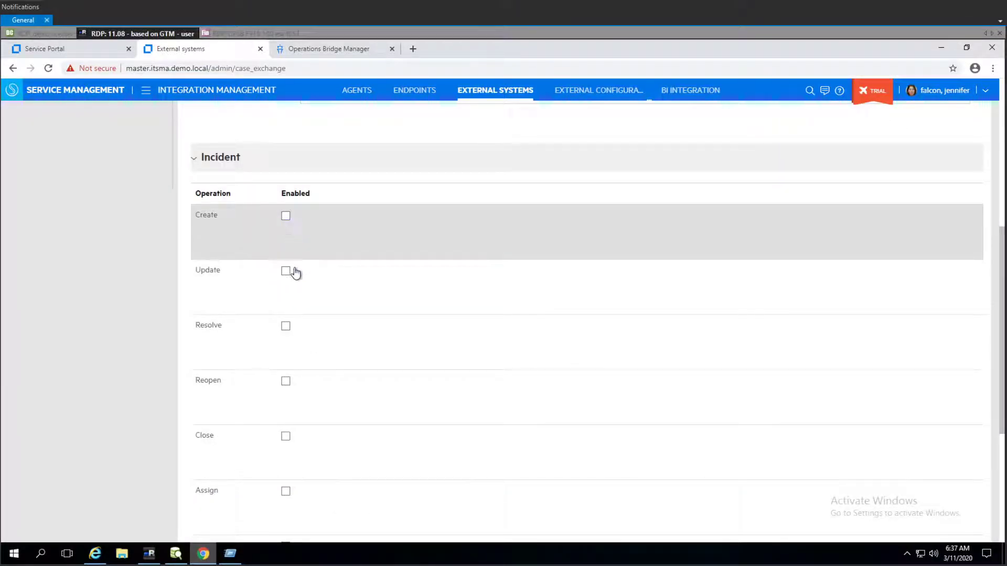
{"action": "left_click", "coordinate": [286, 271]}
{"action": "left_click", "coordinate": [285, 327]}
{"action": "left_click", "coordinate": [286, 381]}
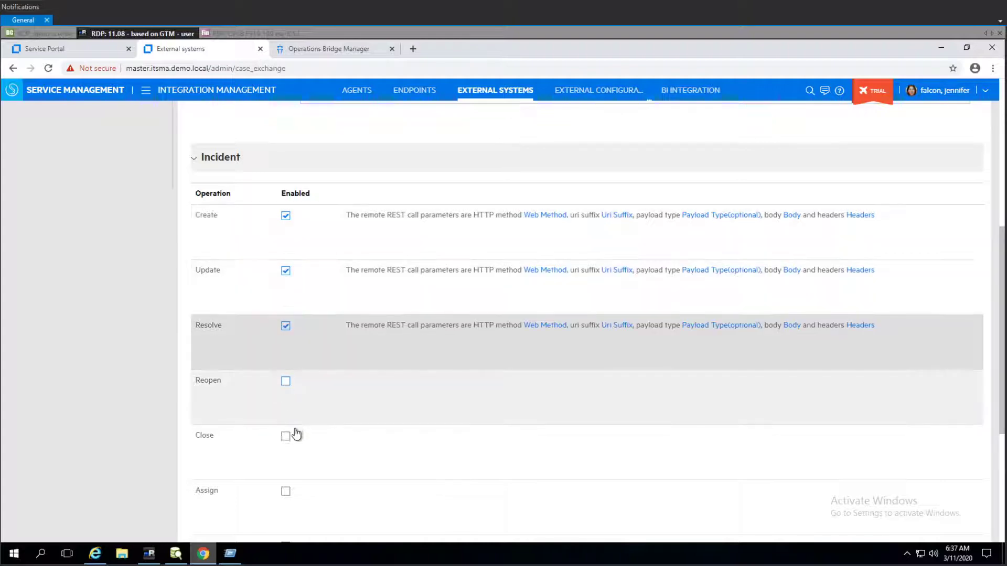
{"action": "left_click", "coordinate": [286, 435]}
{"action": "left_click", "coordinate": [286, 491]}
{"action": "scroll", "coordinate": [319, 417], "scroll_direction": "down", "scroll_amount": 4}
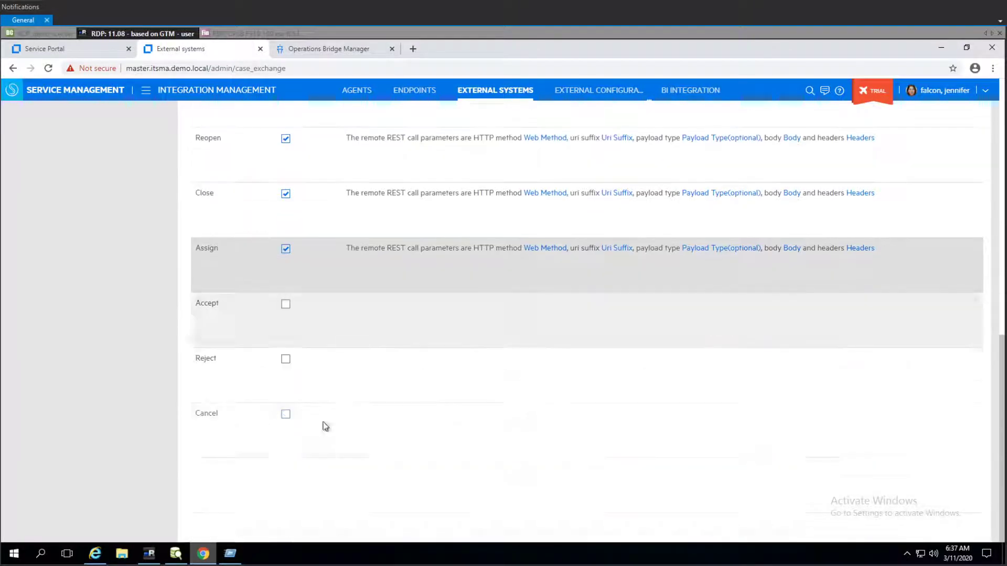
{"action": "left_click", "coordinate": [285, 304]}
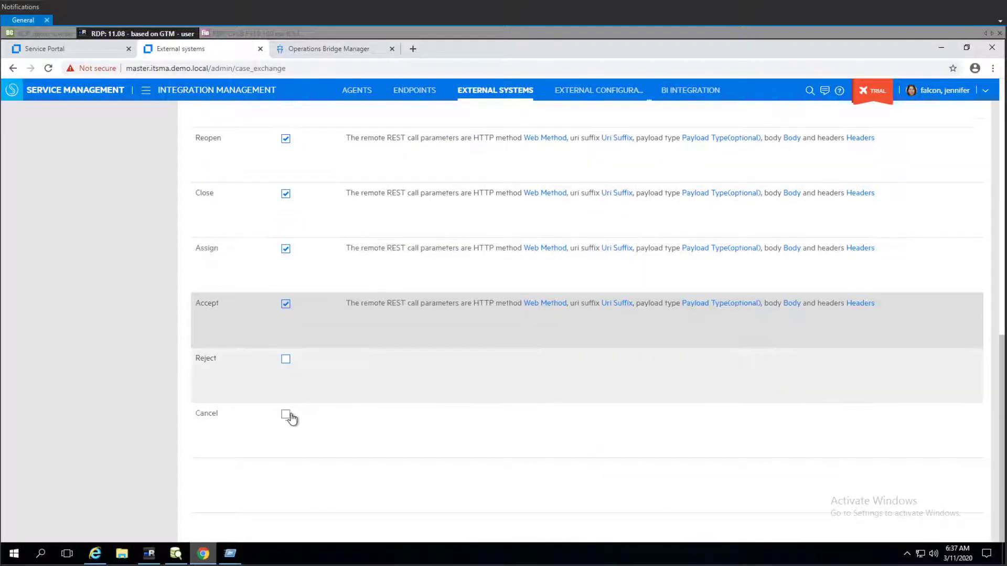
{"action": "left_click", "coordinate": [285, 360]}
{"action": "left_click", "coordinate": [285, 416]}
{"action": "scroll", "coordinate": [296, 284], "scroll_direction": "up", "scroll_amount": 7}
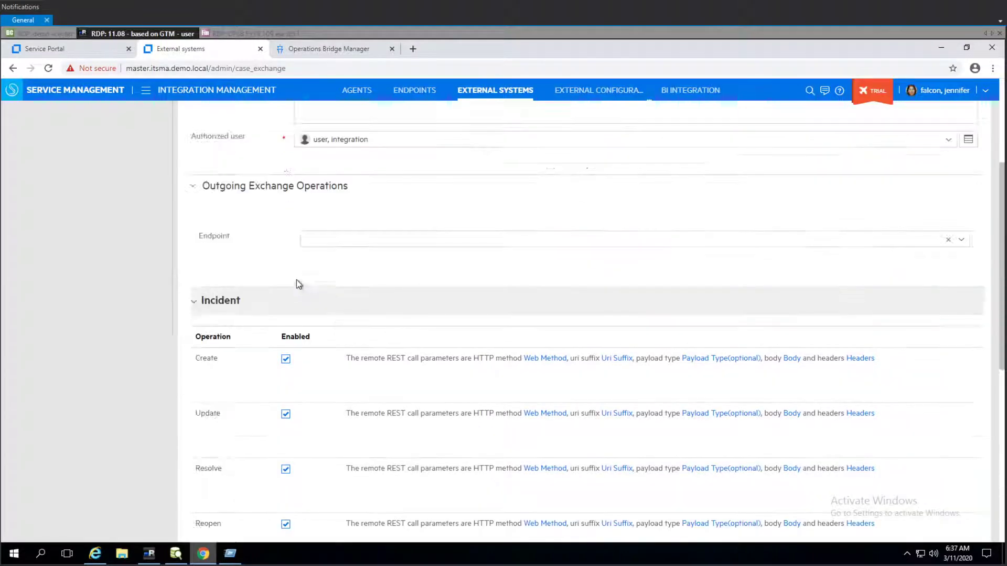
{"action": "scroll", "coordinate": [297, 284], "scroll_direction": "up", "scroll_amount": 4}
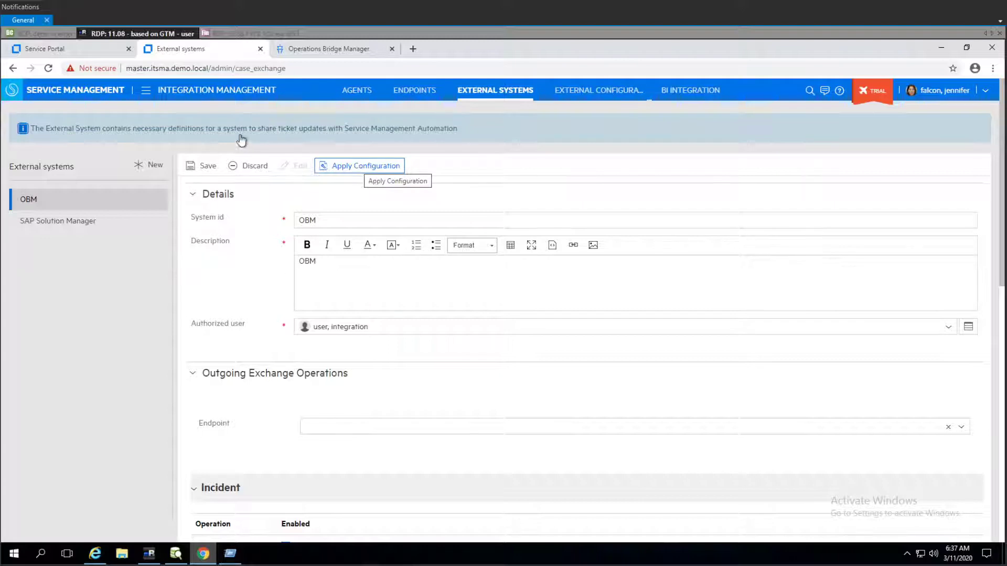
- Save the OBM external system with its enabled Incident operations
{"action": "left_click", "coordinate": [208, 173]}
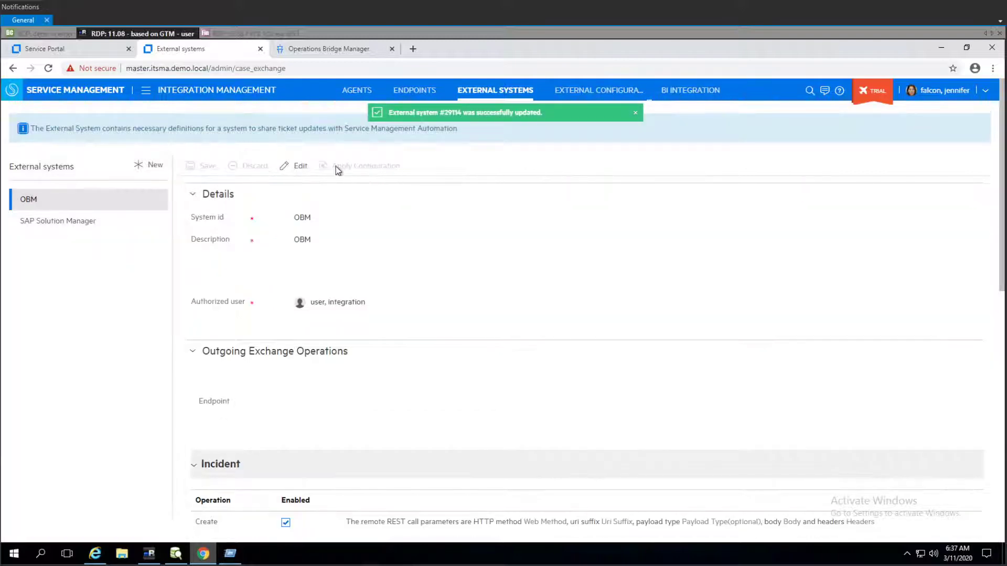
{"action": "left_click", "coordinate": [293, 167]}
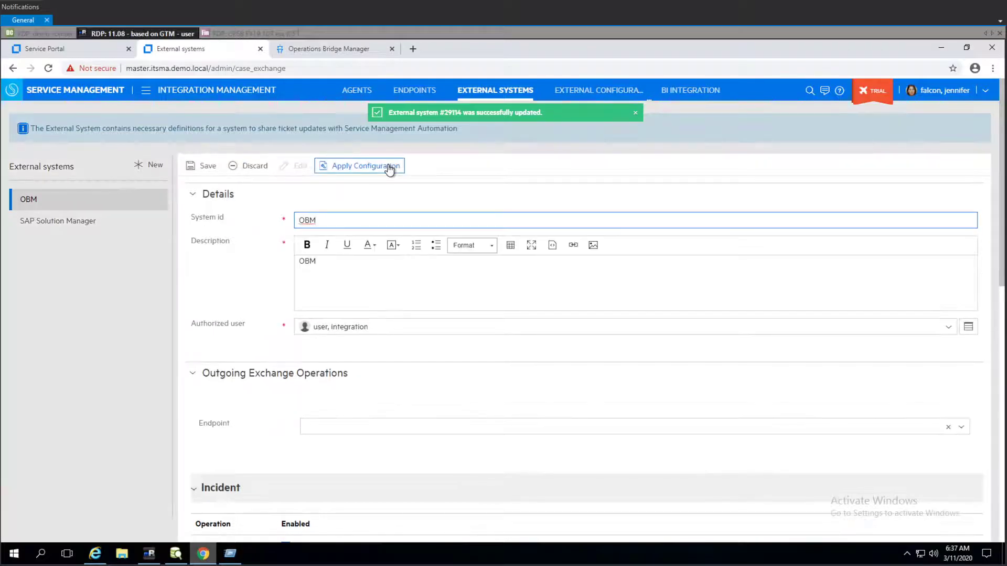
{"action": "left_click", "coordinate": [368, 171]}
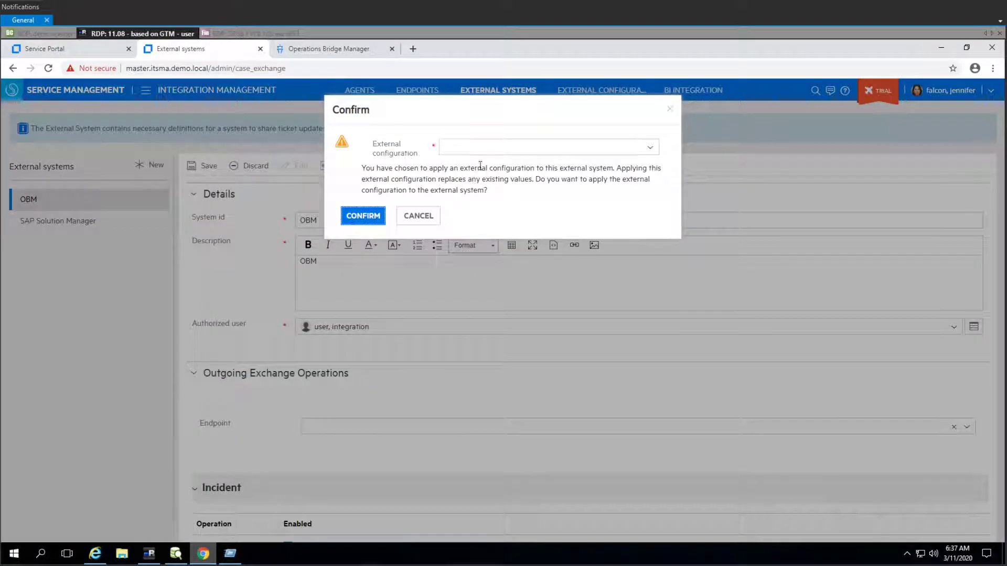
{"action": "left_click", "coordinate": [524, 146]}
{"action": "left_click", "coordinate": [470, 172]}
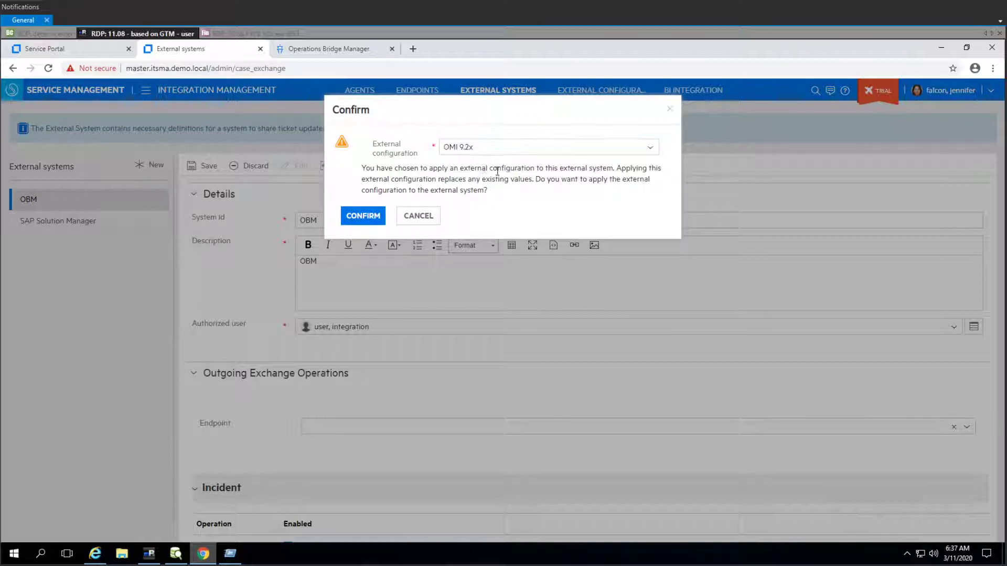
{"action": "left_click", "coordinate": [418, 216]}
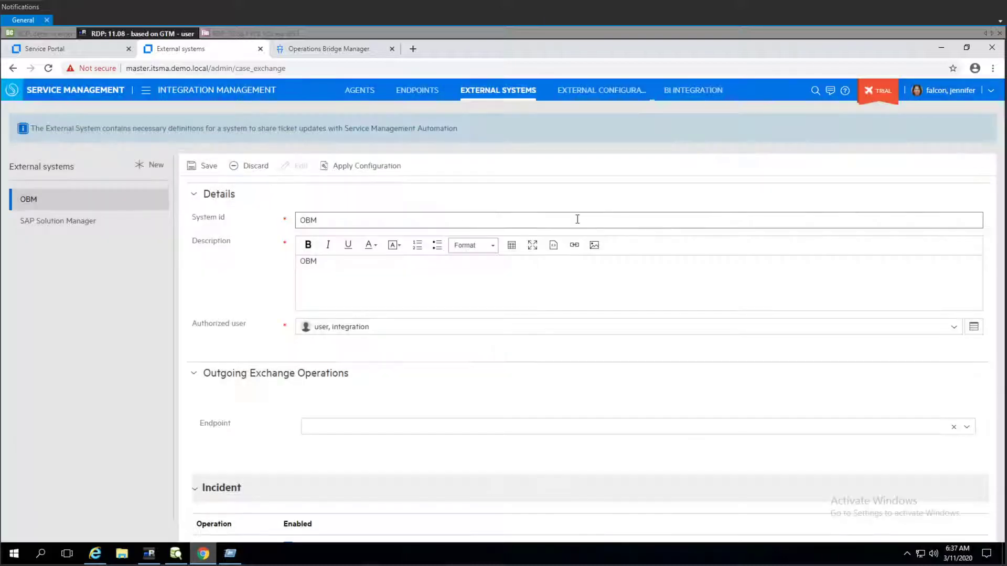
{"action": "left_click", "coordinate": [208, 167]}
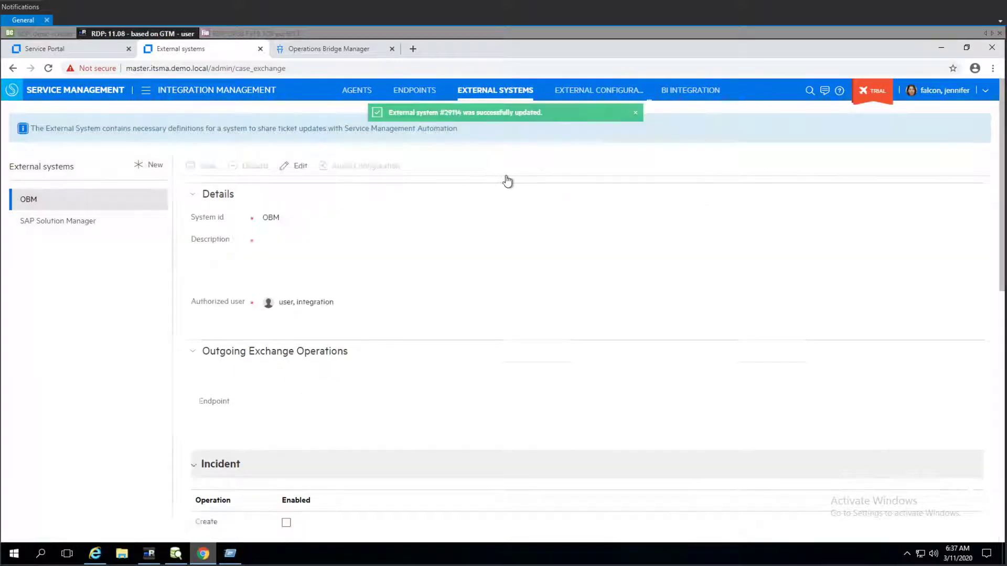
- Review the Incident operations listed for the OBM external system
{"action": "scroll", "coordinate": [435, 272], "scroll_direction": "down", "scroll_amount": 4}
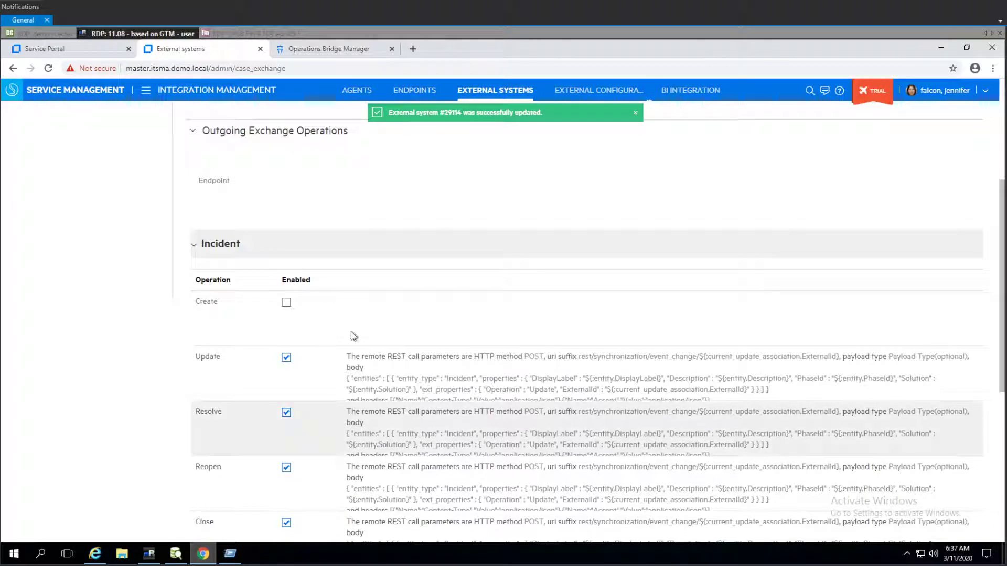
{"action": "scroll", "coordinate": [401, 416], "scroll_direction": "down", "scroll_amount": 3}
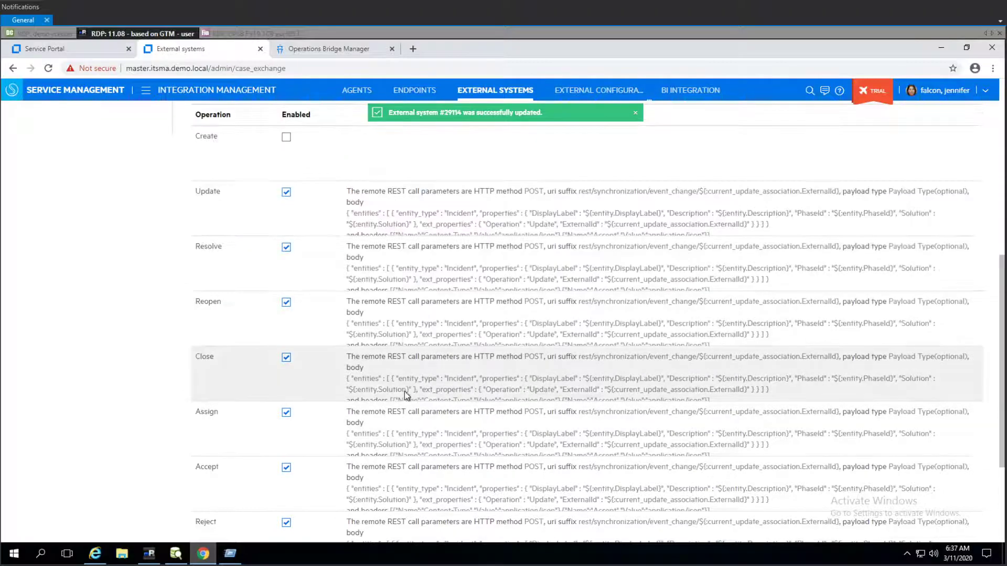
{"action": "scroll", "coordinate": [318, 387], "scroll_direction": "up", "scroll_amount": 7}
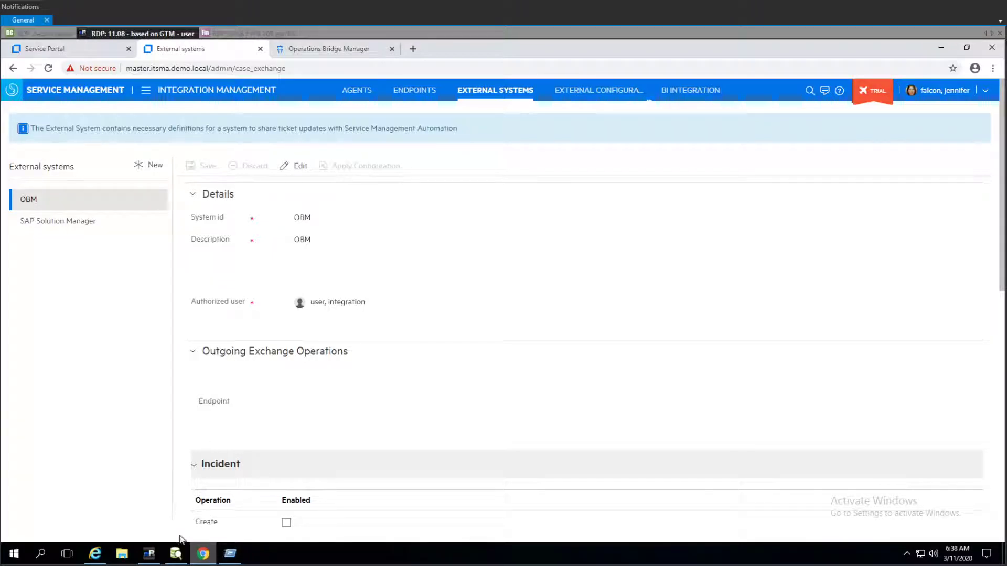
{"action": "left_click", "coordinate": [14, 553]}
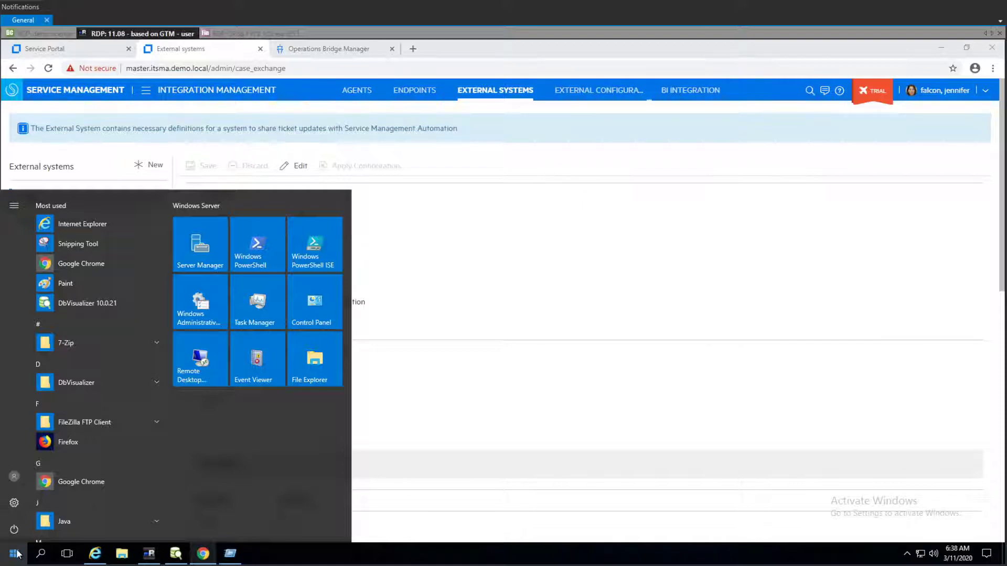
{"action": "type", "text": "note"}
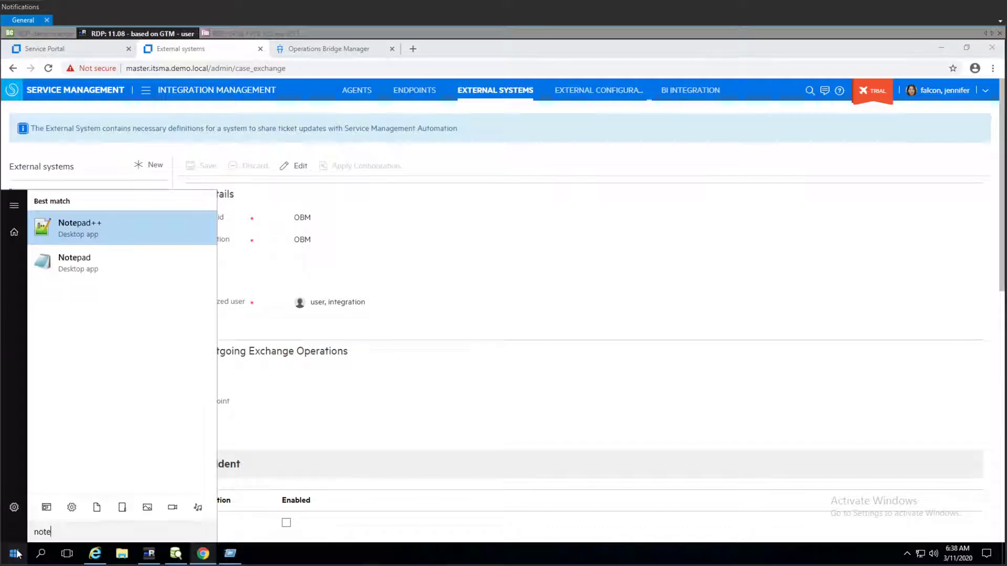
{"action": "left_click", "coordinate": [163, 240]}
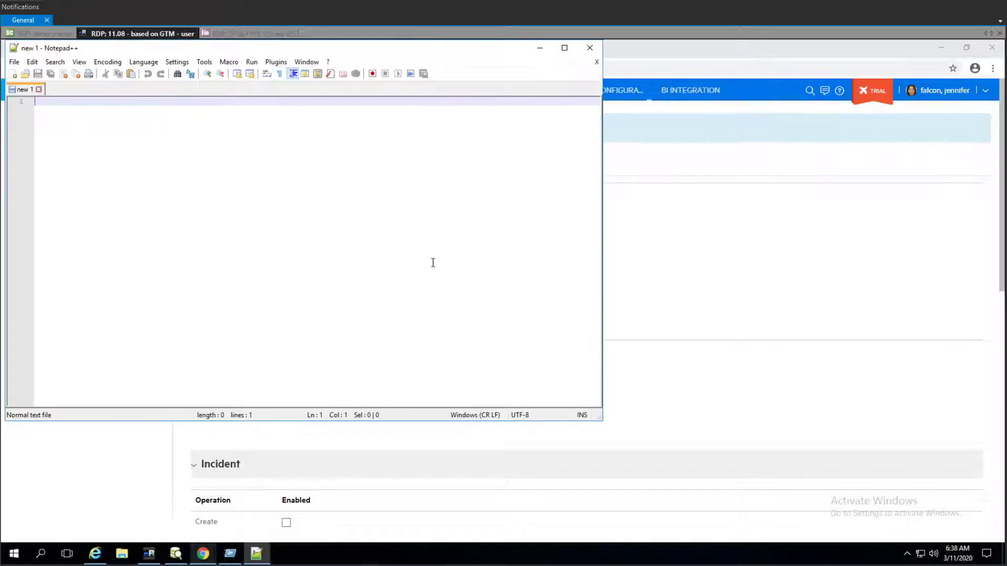
{"action": "left_click", "coordinate": [590, 49]}
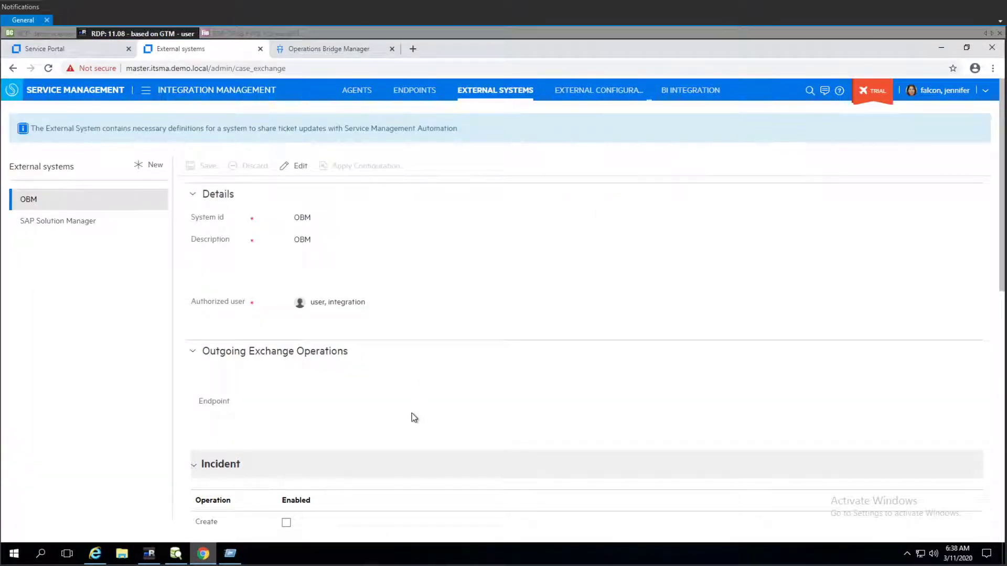
- Open the OMi Integration with Service Management Automation page on the ITOM Marketplace in a new tab
{"action": "left_click", "coordinate": [414, 48]}
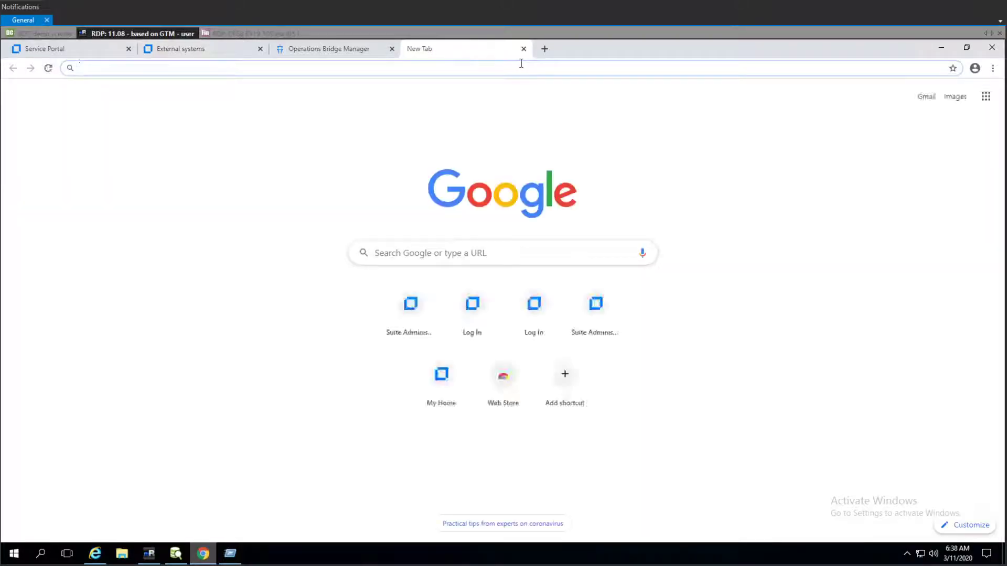
{"action": "type", "text": "https://marketplace.microfocus.com/itom/content/omi-integration-with-service-management-automation"}
{"action": "key", "text": "Return"}
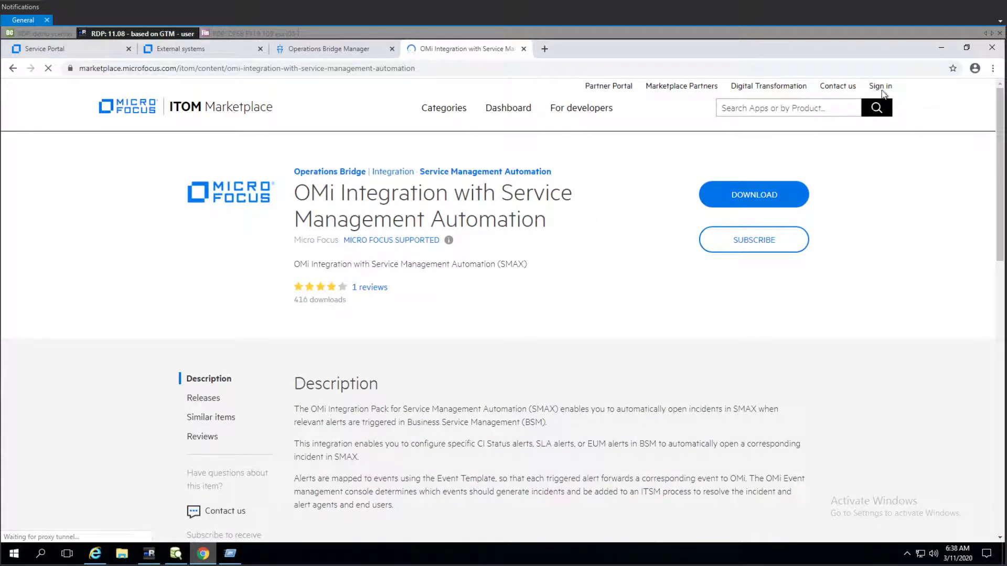
- Start signing in to the marketplace by entering the account username
{"action": "left_click", "coordinate": [882, 87]}
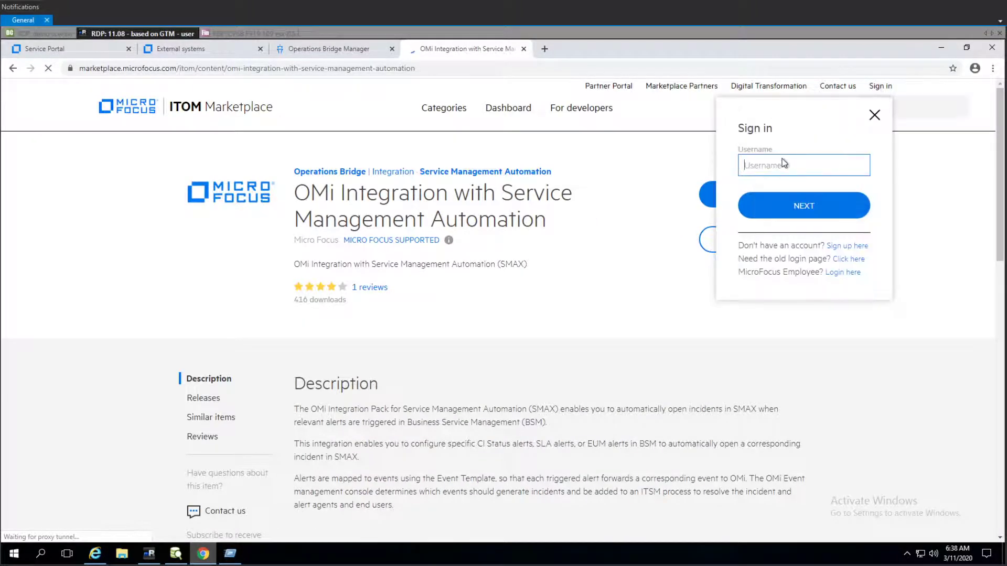
{"action": "type", "text": "potapchuk"}
{"action": "key", "text": "Return"}
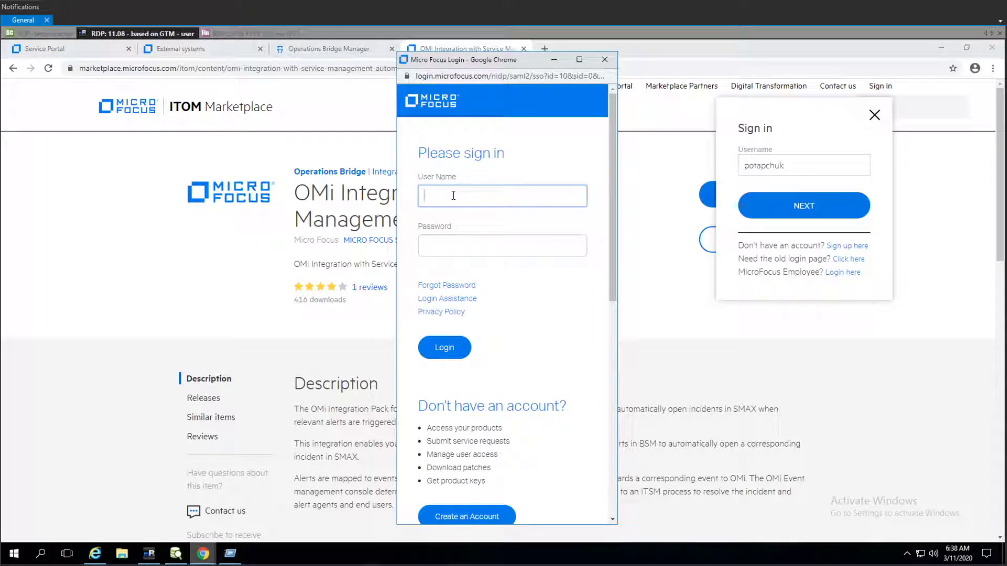
- Try to log in with the account username and password
{"action": "type", "text": "potapchuk"}
{"action": "key", "text": "Tab"}
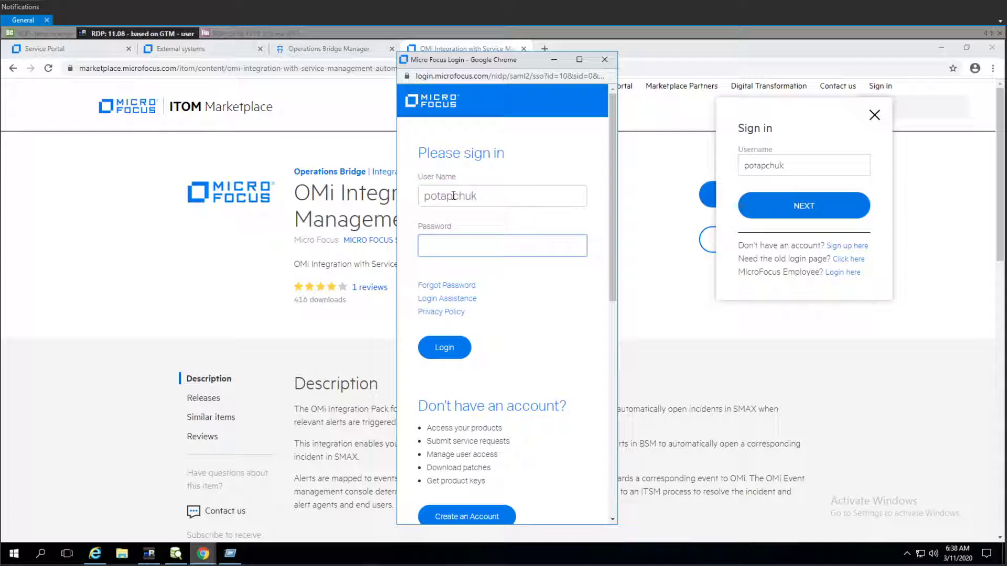
{"action": "type", "text": "••••••••••••"}
{"action": "key", "text": "Return"}
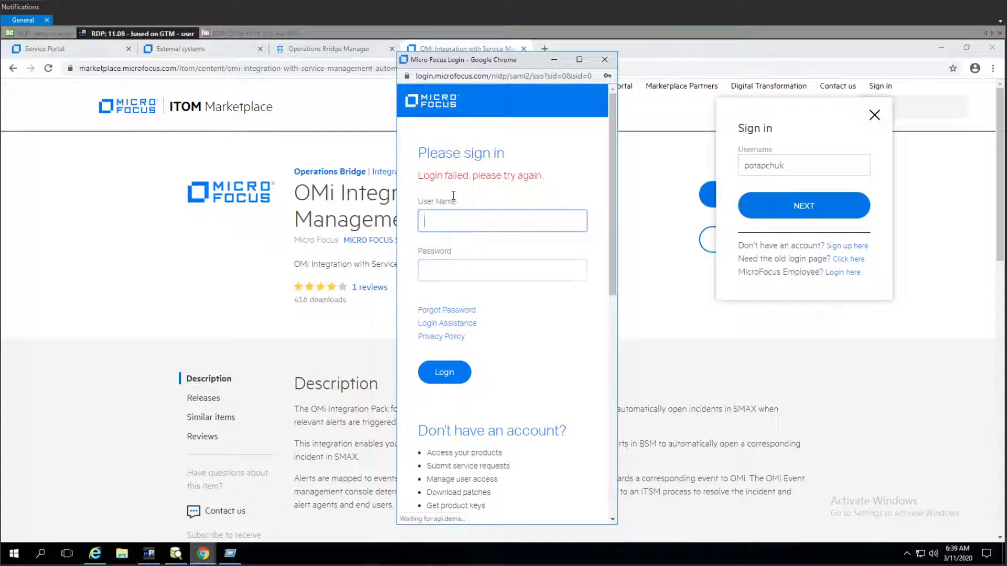
- Log in again with the account username and password
{"action": "type", "text": "potapchuk"}
{"action": "key", "text": "Tab"}
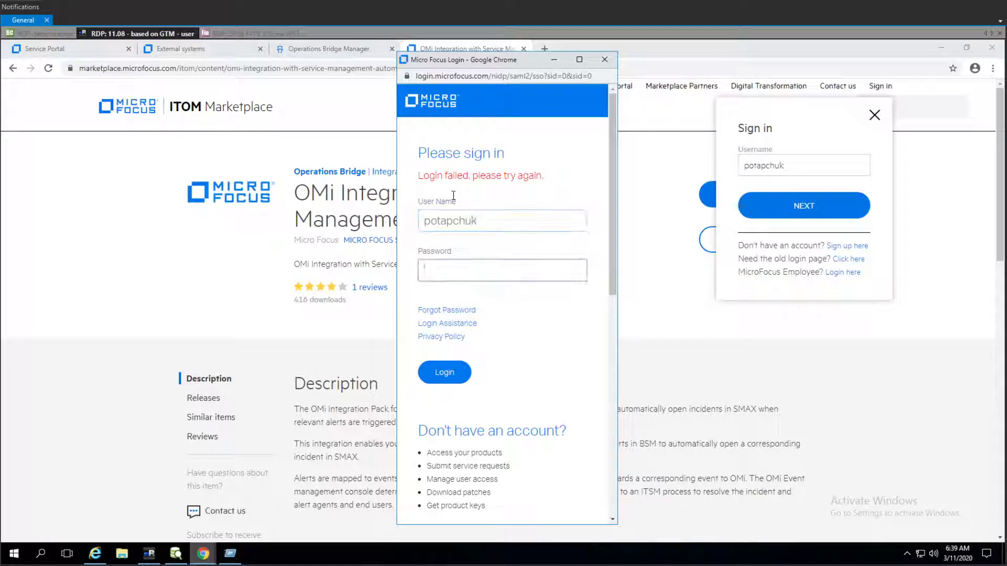
{"action": "type", "text": "************"}
{"action": "key", "text": "Return"}
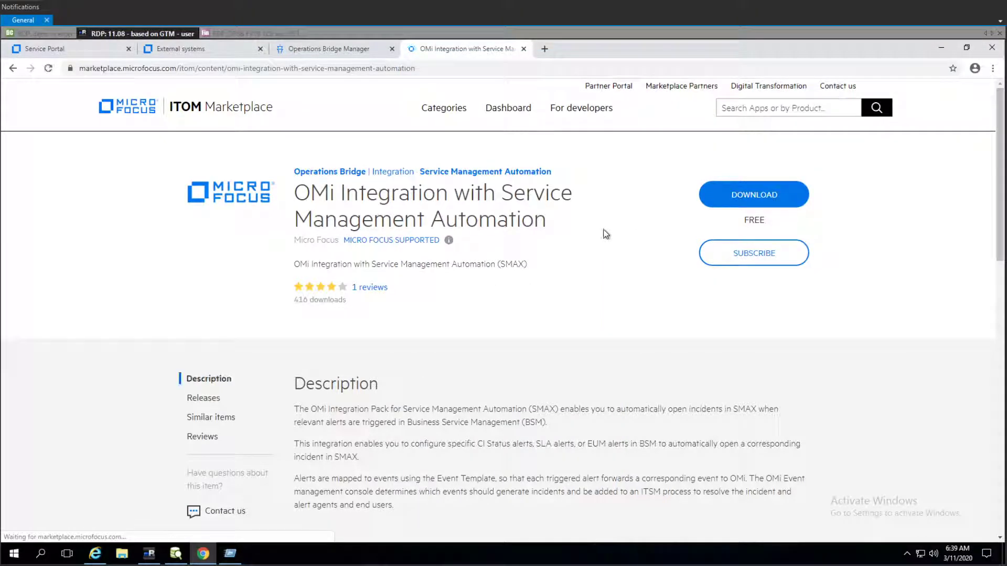
- Download the OMi Integration with Service Management Automation release package
{"action": "scroll", "coordinate": [614, 236], "scroll_direction": "down", "scroll_amount": 3}
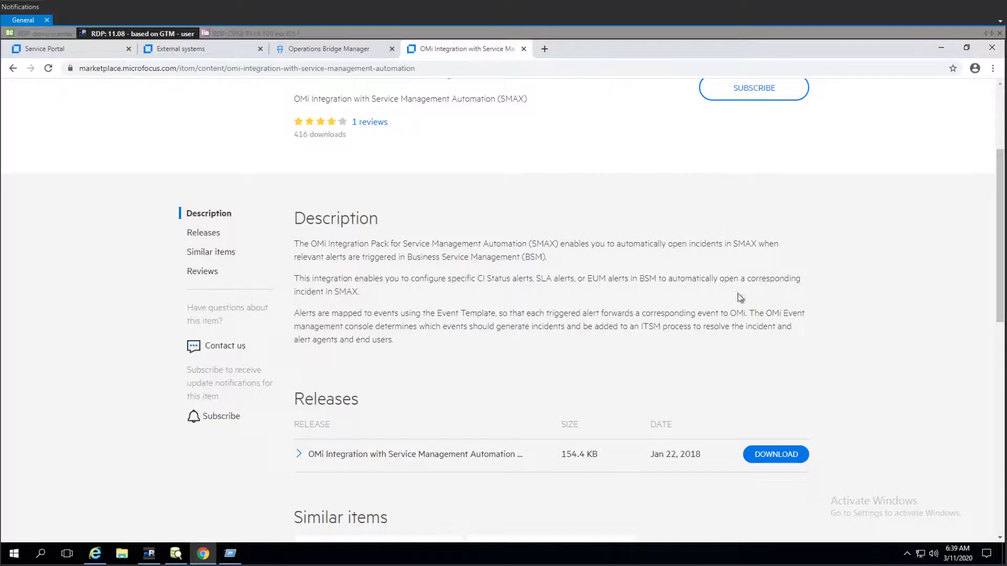
{"action": "scroll", "coordinate": [781, 455], "scroll_direction": "down", "scroll_amount": 2}
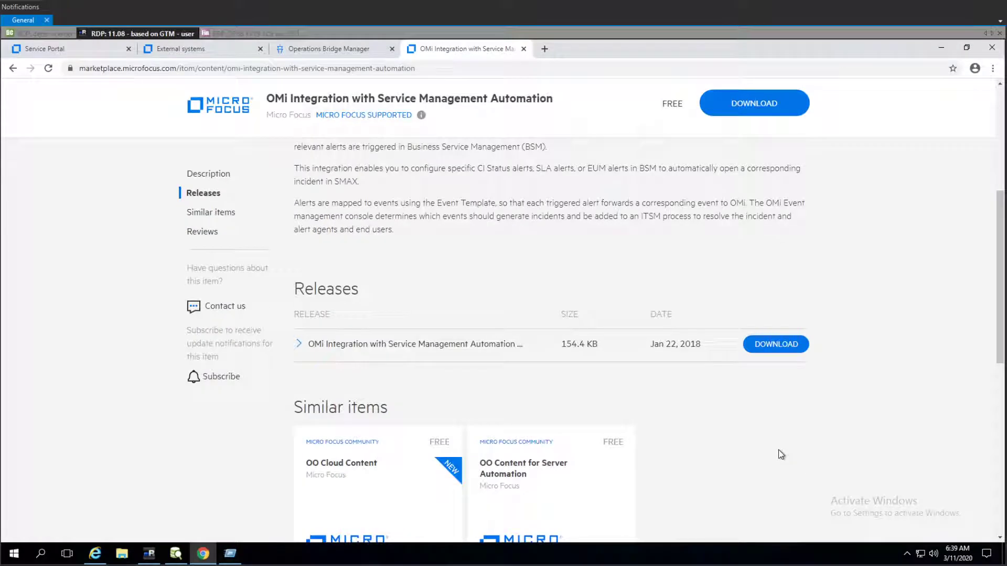
{"action": "left_click", "coordinate": [786, 348]}
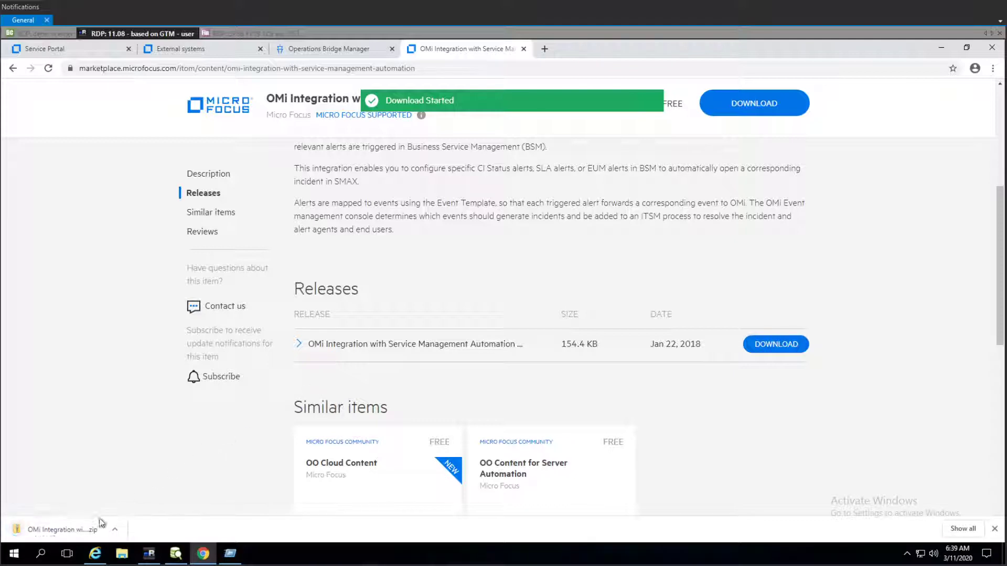
- Show the downloaded zip in its folder and extract it here with 7-Zip
{"action": "right_click", "coordinate": [89, 530]}
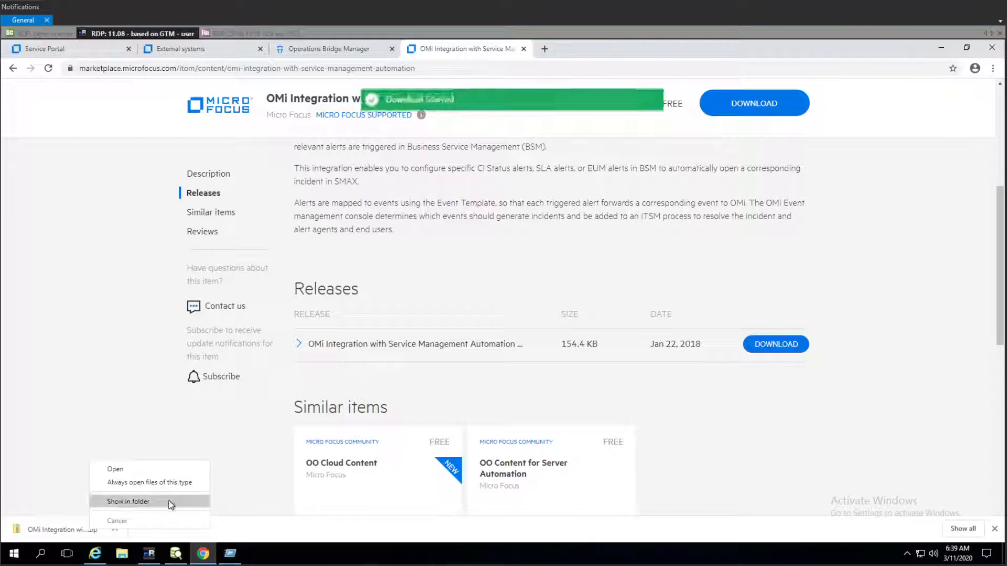
{"action": "left_click", "coordinate": [123, 503]}
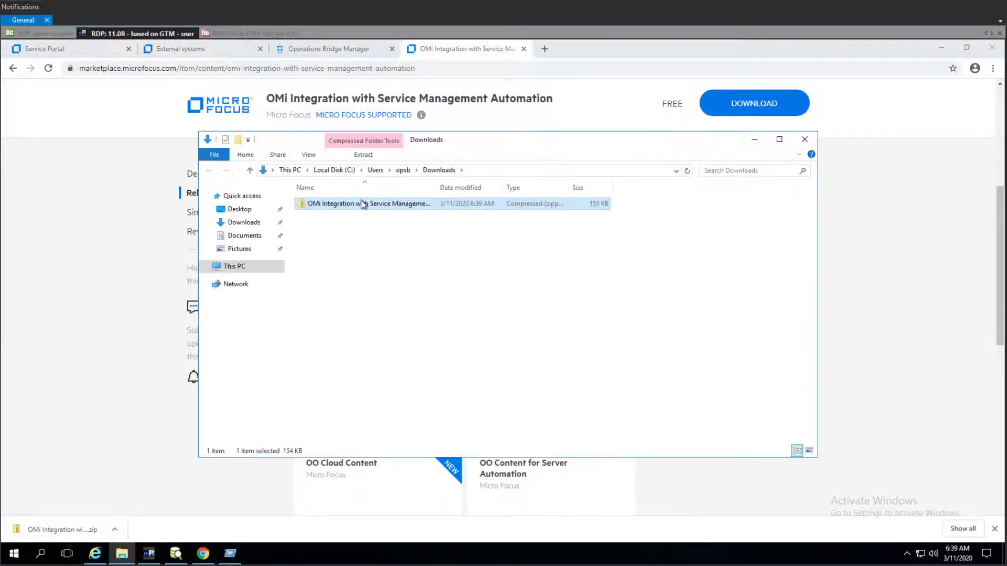
{"action": "right_click", "coordinate": [362, 204]}
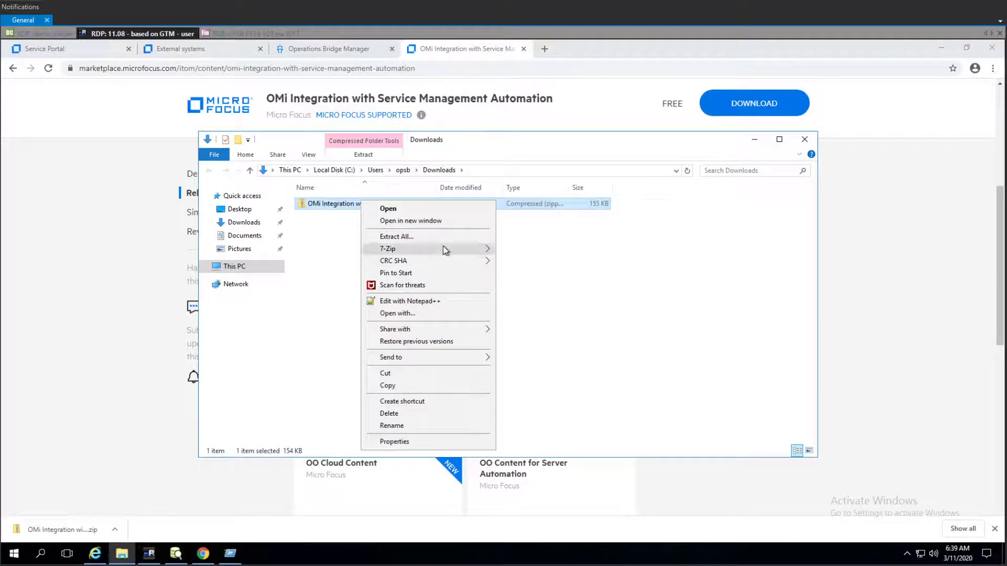
{"action": "mouse_move", "coordinate": [444, 249]}
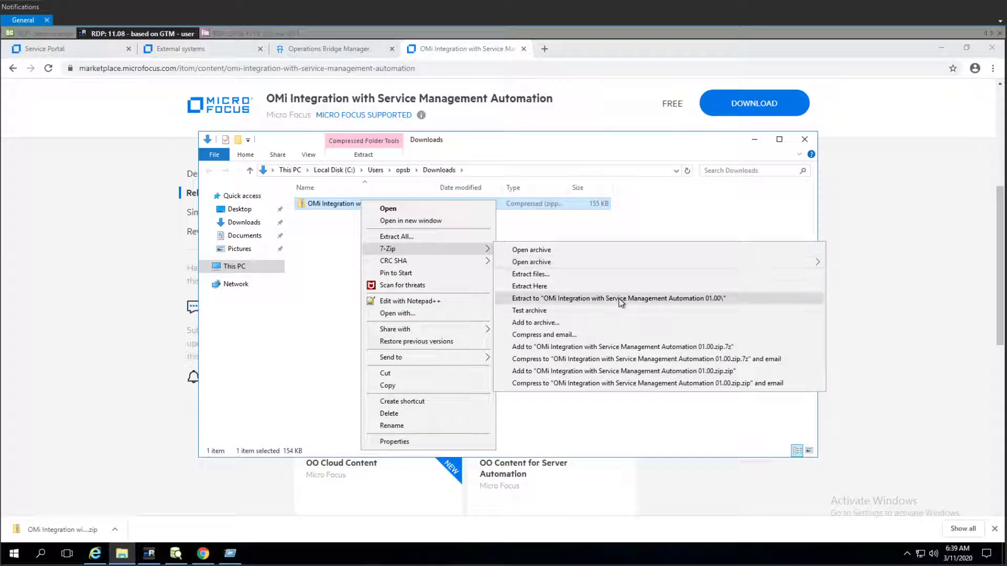
{"action": "left_click", "coordinate": [571, 287]}
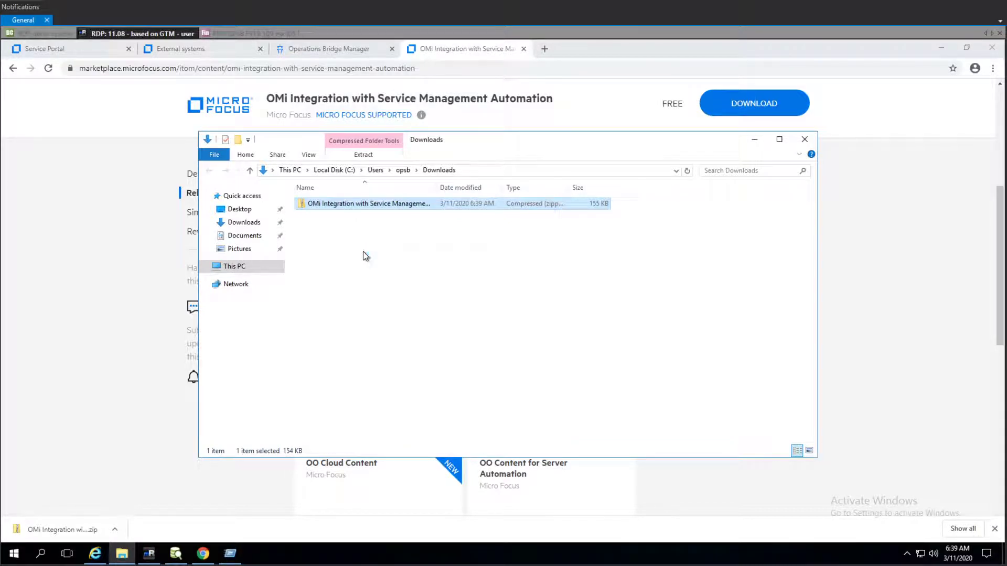
- Open ServiceManagementAutomationAdapter_OMi_v10.groovy in Notepad++ and maximize the editor window
{"action": "double_click", "coordinate": [438, 187]}
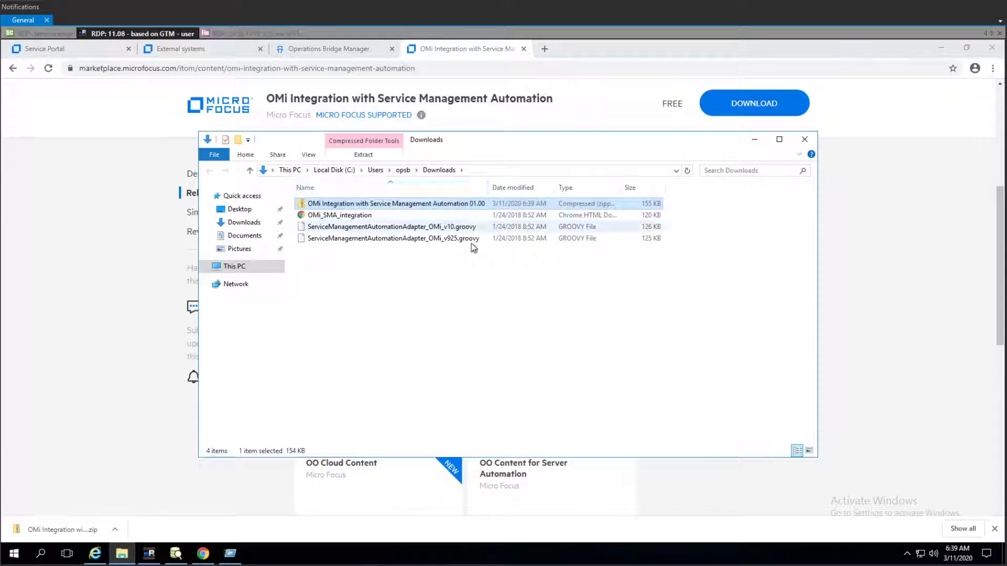
{"action": "left_click", "coordinate": [426, 230]}
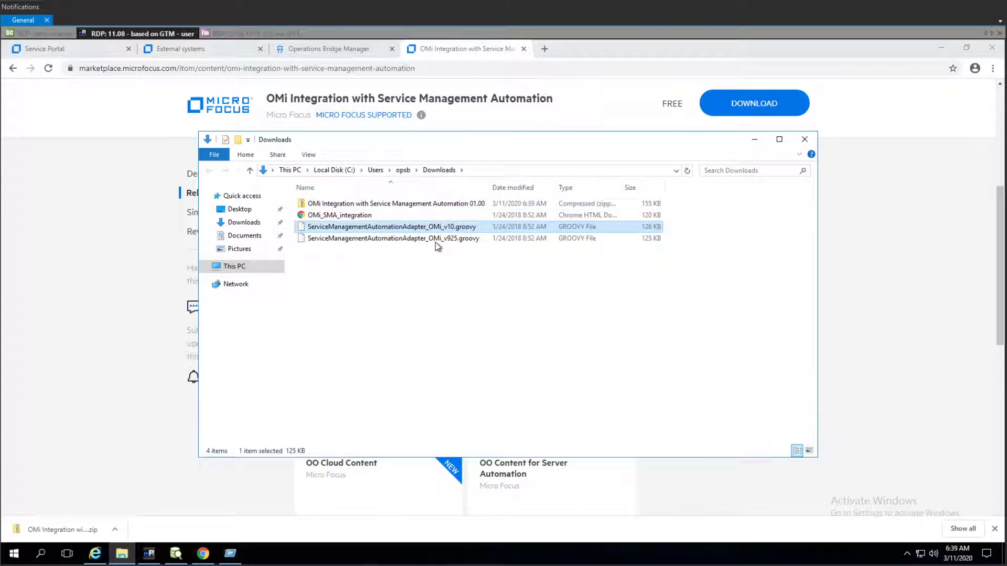
{"action": "right_click", "coordinate": [408, 229]}
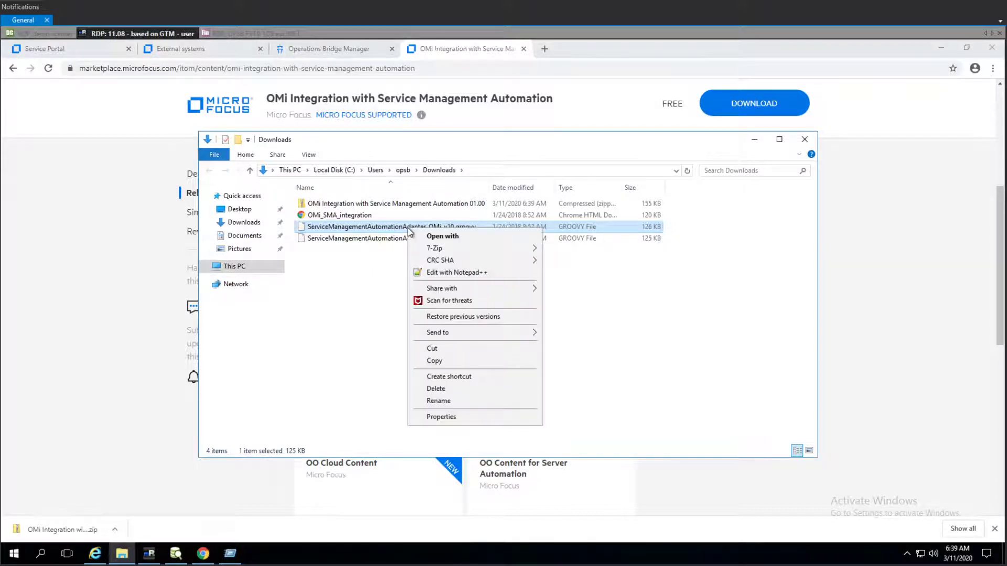
{"action": "left_click", "coordinate": [460, 272]}
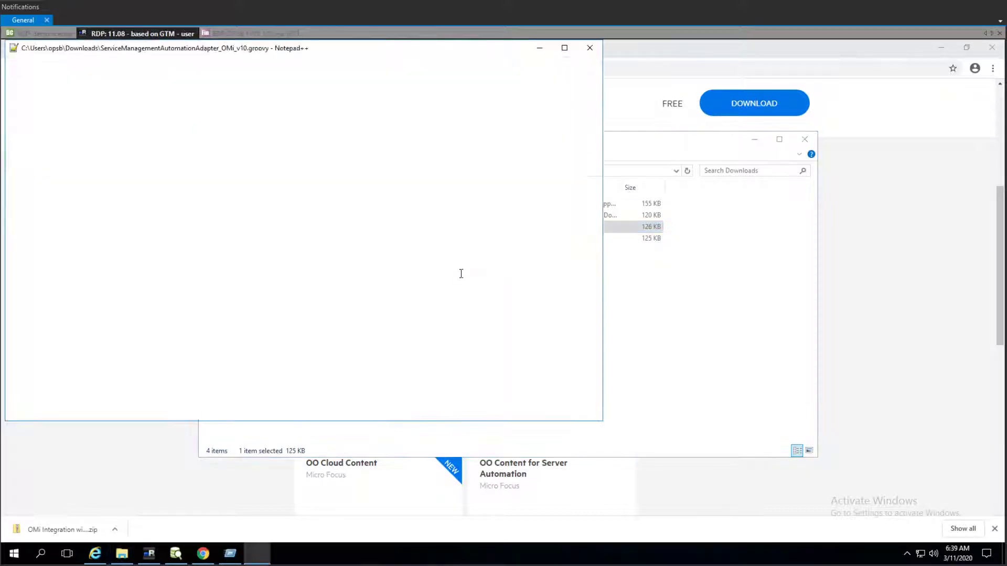
{"action": "double_click", "coordinate": [482, 52]}
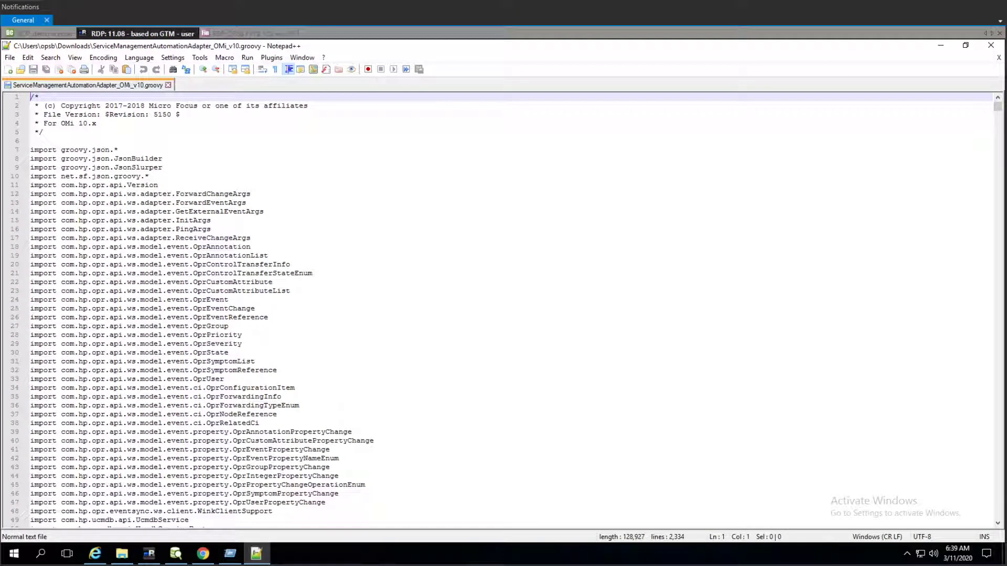
{"action": "left_click", "coordinate": [365, 177]}
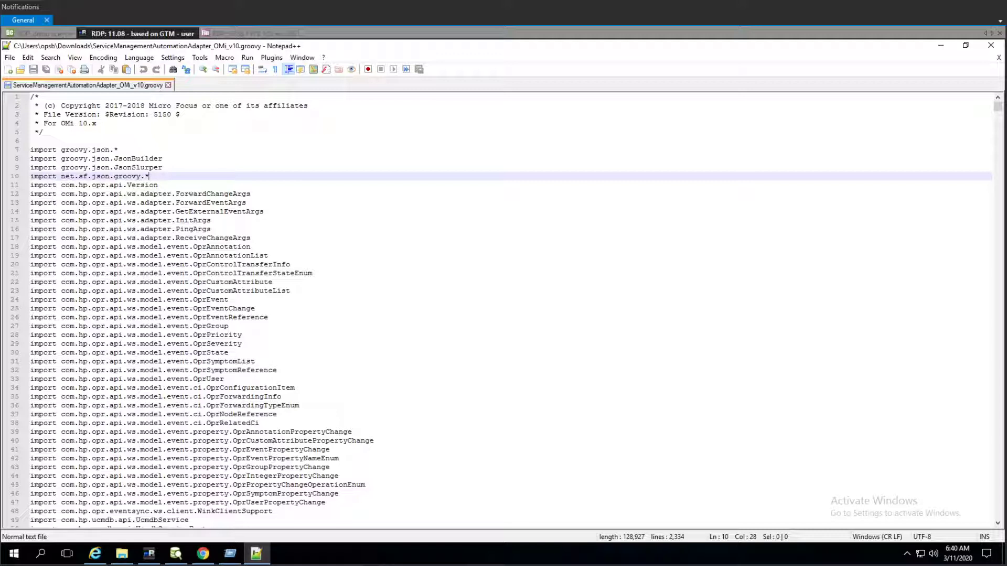
- Replace the SMA_TENANTID value in the adapter file with the tenant ID 383046057 copied from the Service Portal address
{"action": "left_click", "coordinate": [401, 294]}
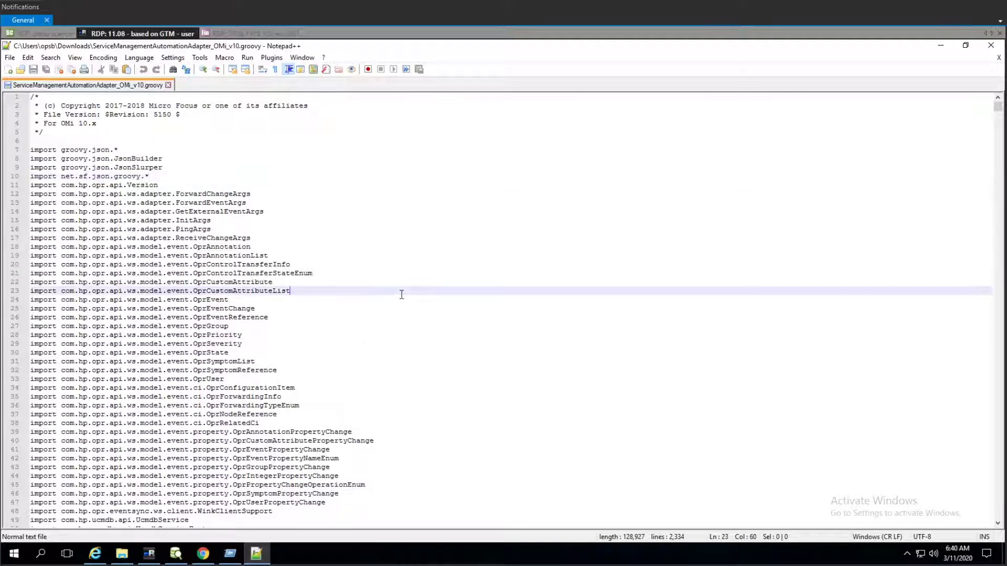
{"action": "key", "text": "ctrl+f"}
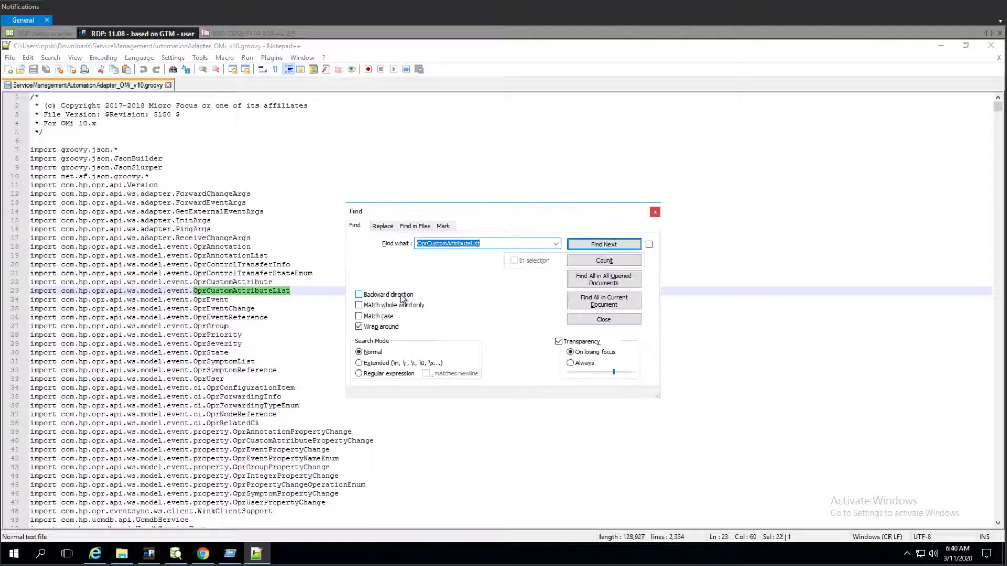
{"action": "type", "text": "SMA_TENANTID"}
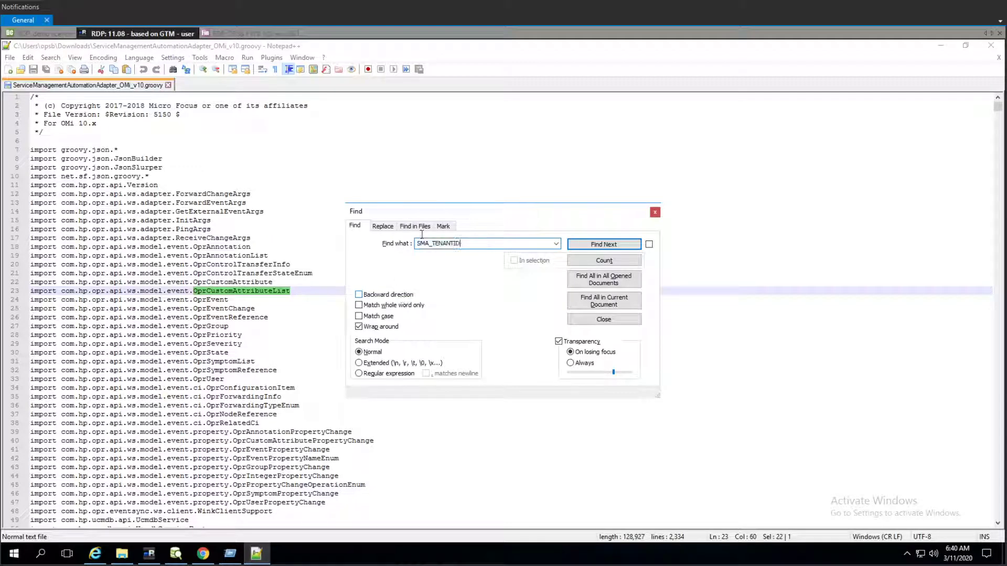
{"action": "left_click", "coordinate": [602, 244]}
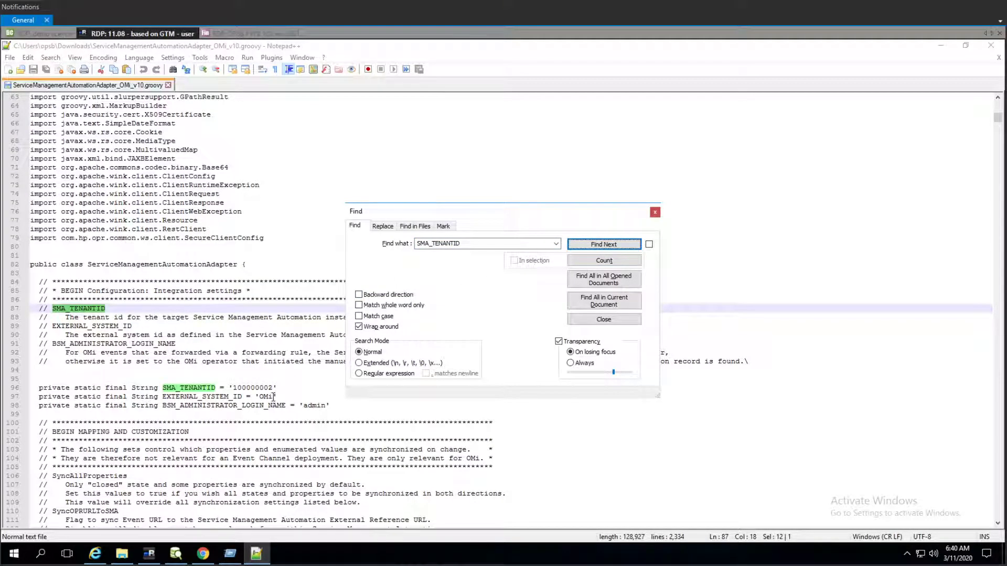
{"action": "double_click", "coordinate": [266, 388]}
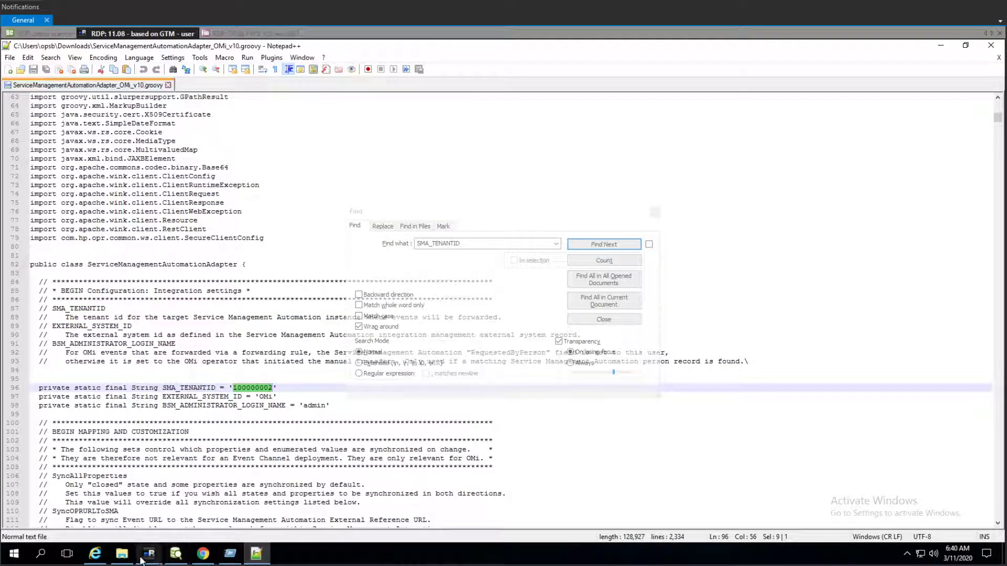
{"action": "left_click", "coordinate": [202, 554]}
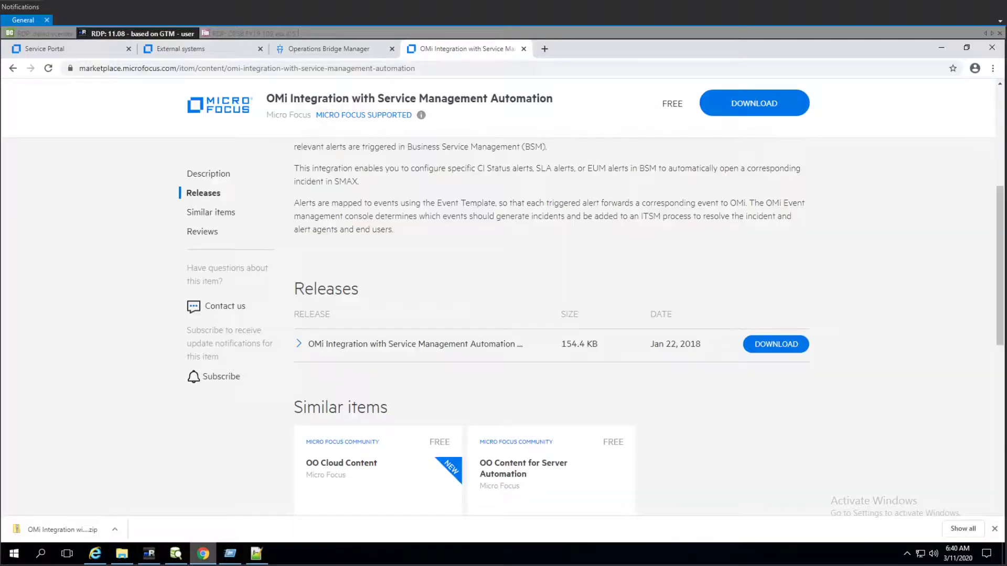
{"action": "left_click", "coordinate": [94, 48]}
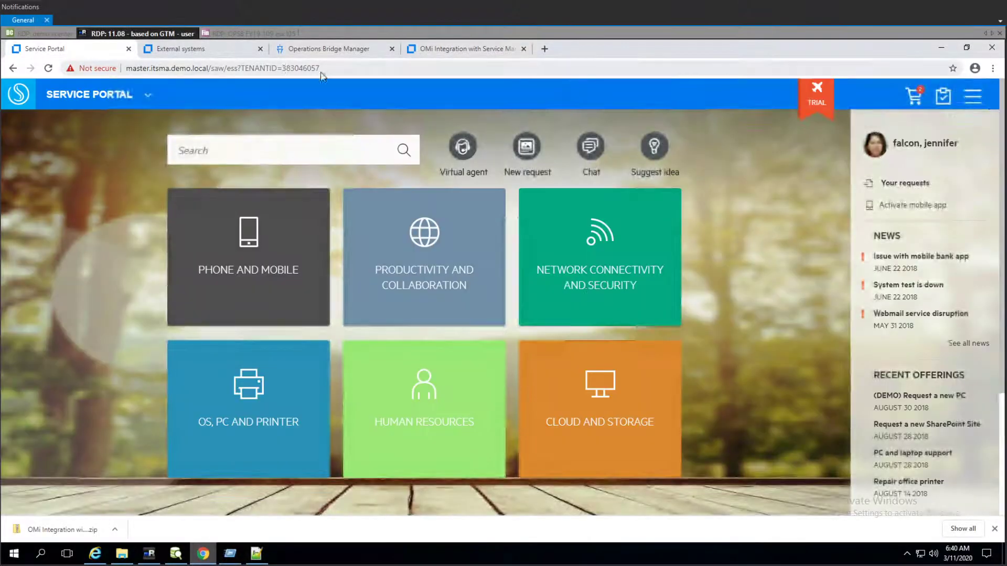
{"action": "left_click", "coordinate": [323, 73]}
{"action": "left_click", "coordinate": [355, 72]}
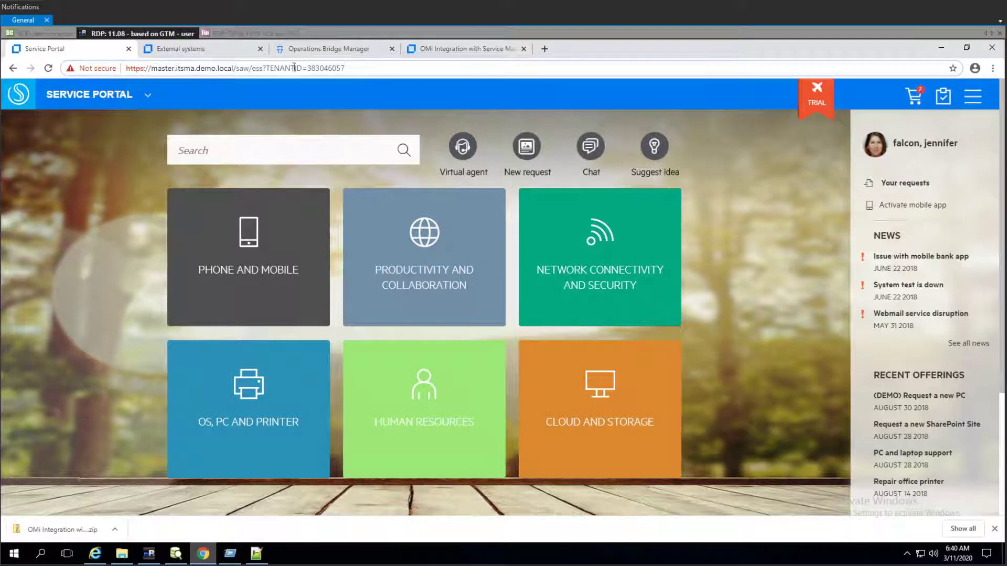
{"action": "left_click_drag", "start_coordinate": [309, 69], "coordinate": [384, 68]}
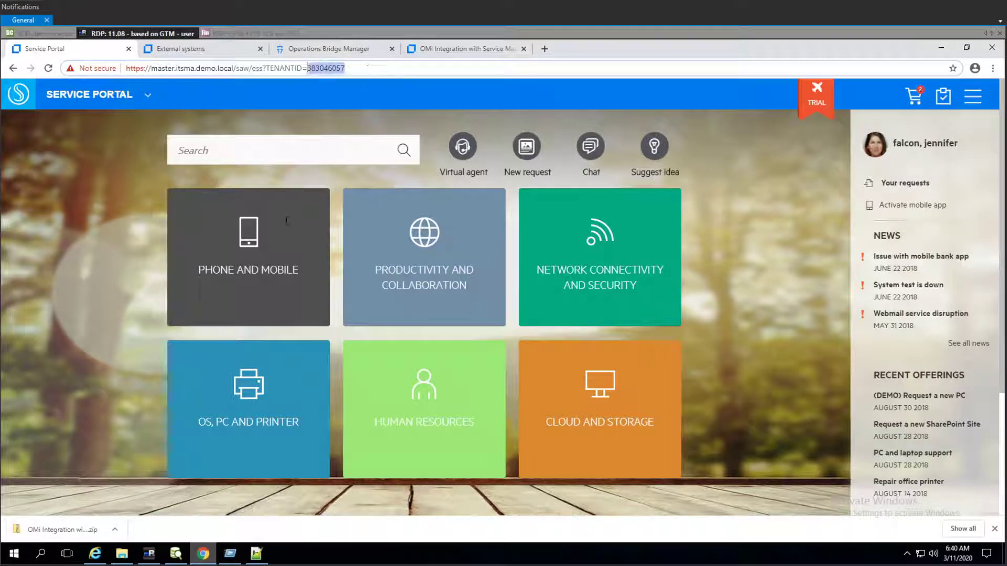
{"action": "left_click", "coordinate": [235, 554]}
{"action": "key", "text": "ctrl+c"}
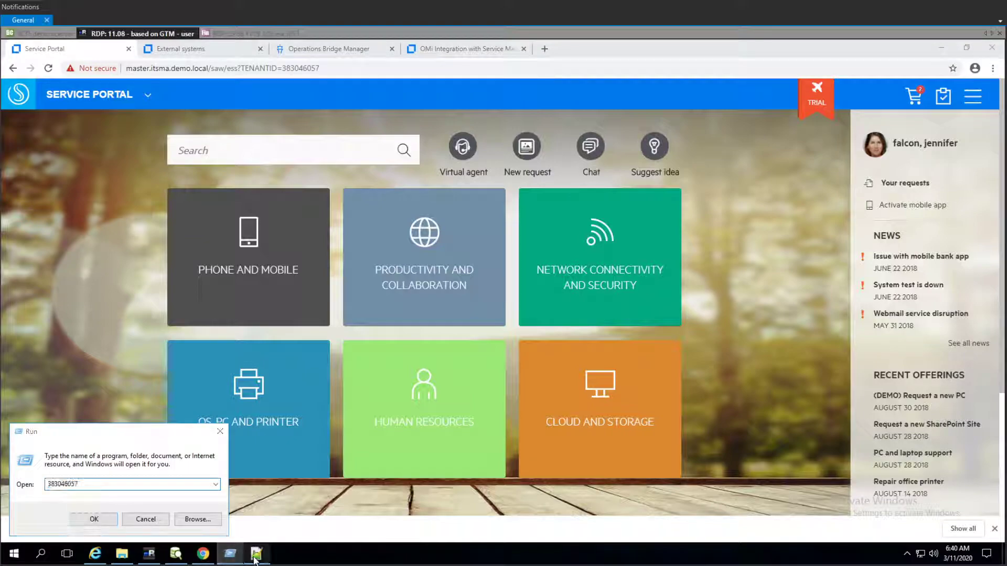
{"action": "left_click", "coordinate": [256, 554]}
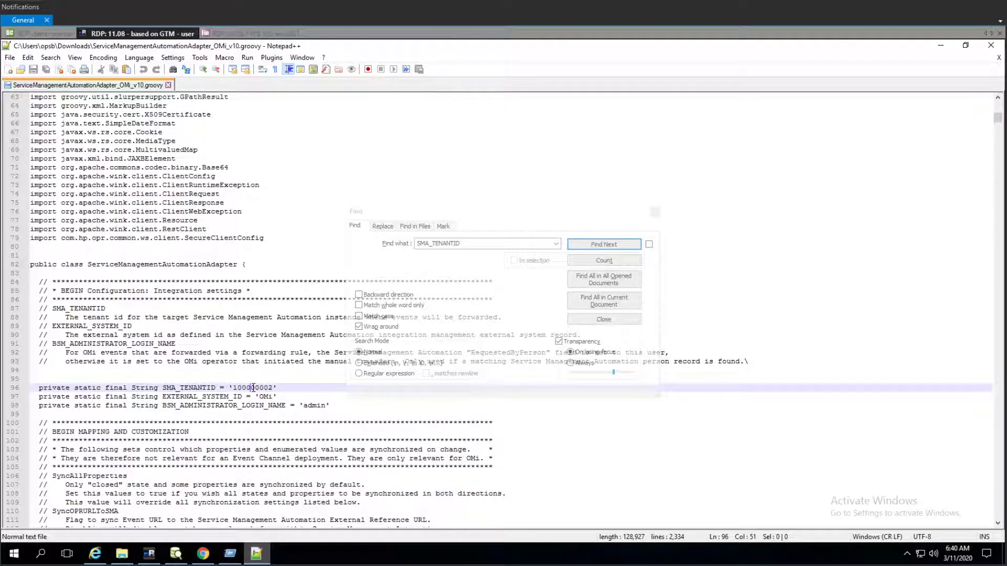
{"action": "double_click", "coordinate": [253, 388]}
{"action": "key", "text": "ctrl+v"}
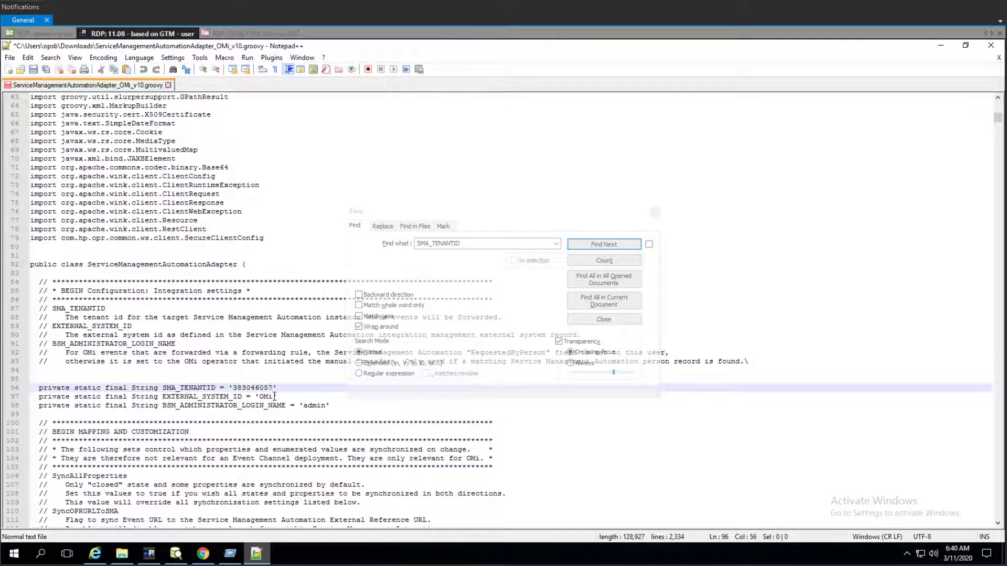
- Set EXTERNAL_SYSTEM_ID to 'OBM'
{"action": "key", "text": "Down"}
{"action": "key", "text": "BackSpace"}
{"action": "key", "text": "BackSpace"}
{"action": "key", "text": "BackSpace"}
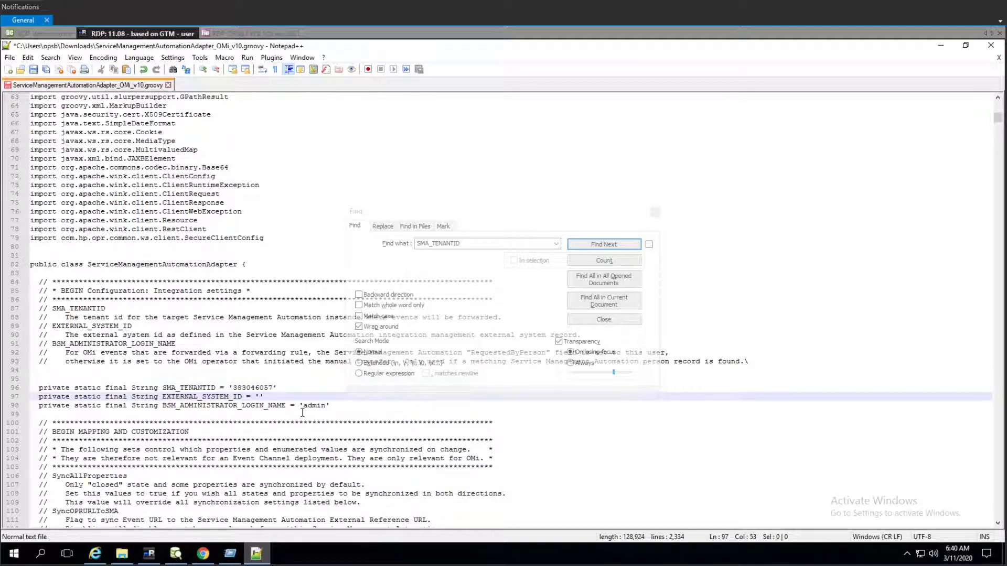
{"action": "type", "text": "OBM"}
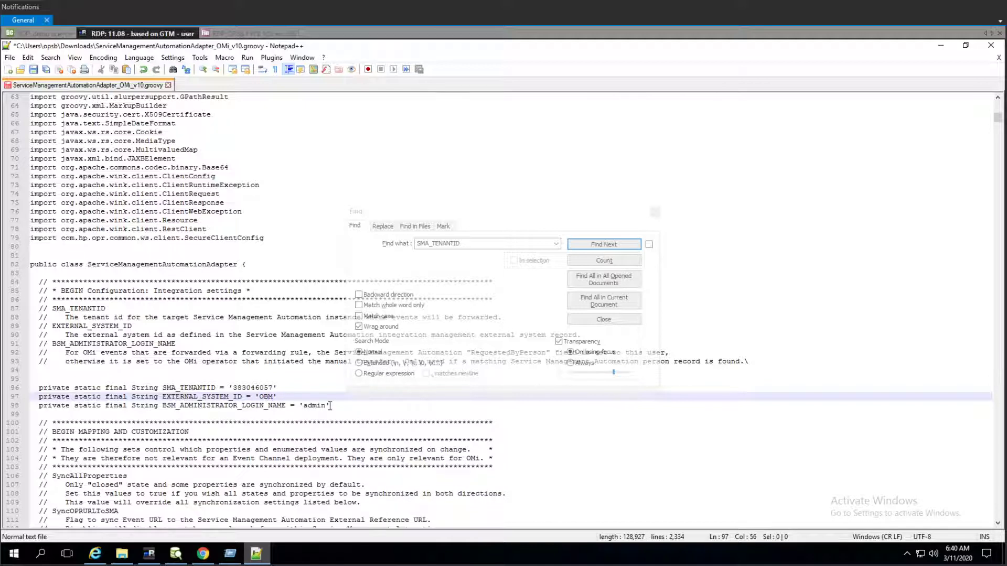
- Set BSM_ADMINISTRATOR_LOGIN_NAME to 'integration_user' and close the Find dialog
{"action": "left_click", "coordinate": [255, 406]}
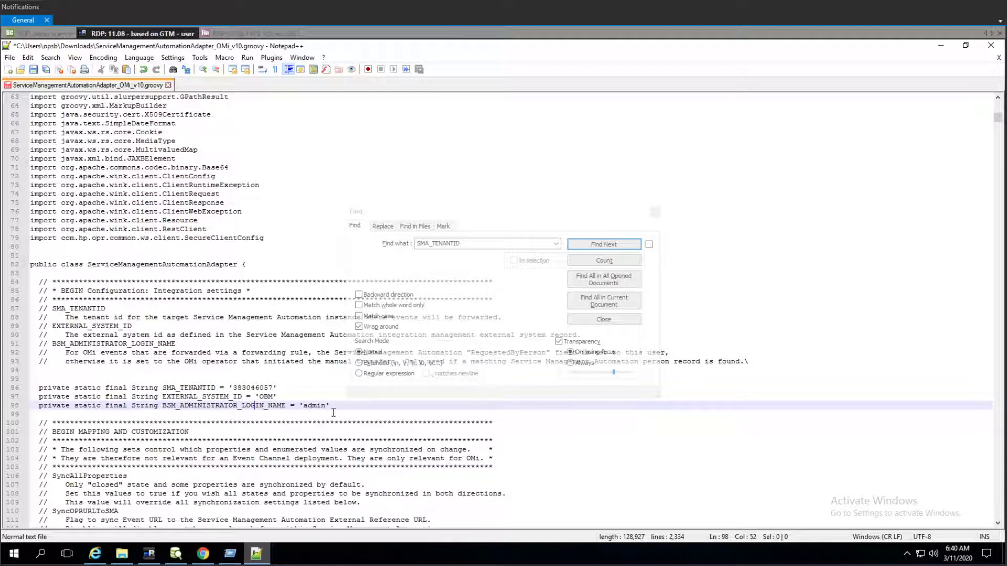
{"action": "left_click", "coordinate": [326, 406]}
{"action": "key", "text": "BackSpace"}
{"action": "key", "text": "BackSpace"}
{"action": "key", "text": "BackSpace"}
{"action": "key", "text": "BackSpace"}
{"action": "key", "text": "BackSpace"}
{"action": "type", "text": "integrat"}
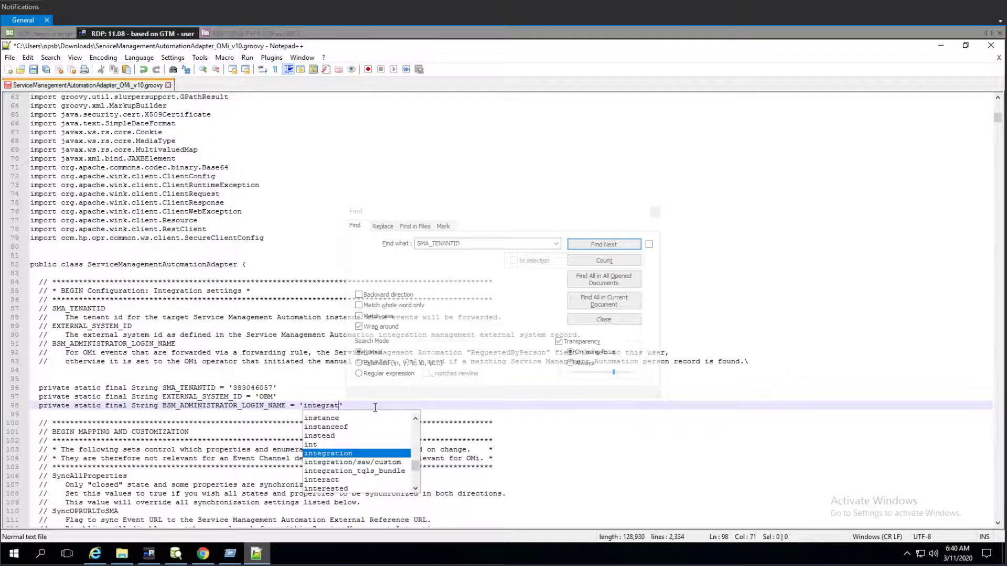
{"action": "type", "text": "ion_"}
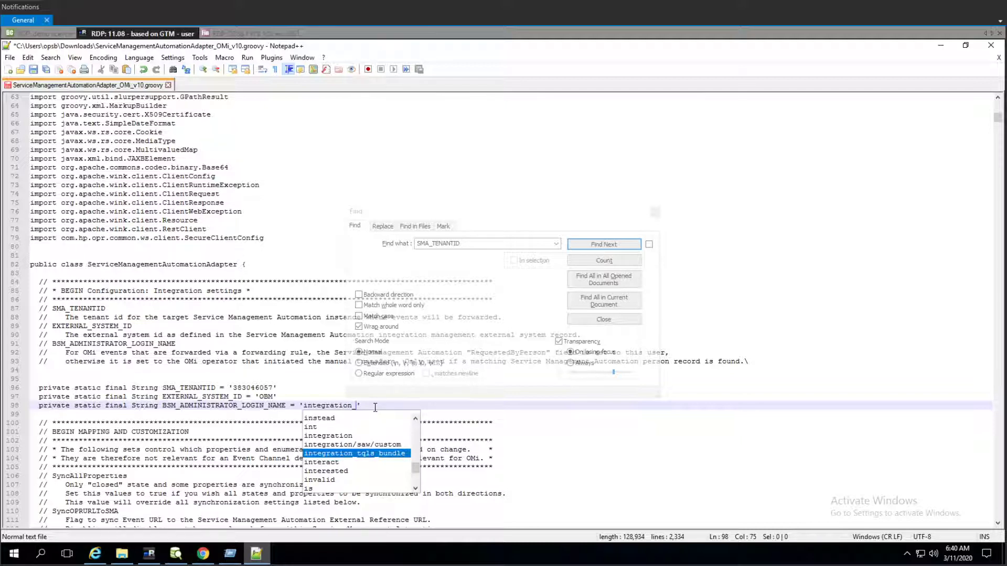
{"action": "type", "text": "user"}
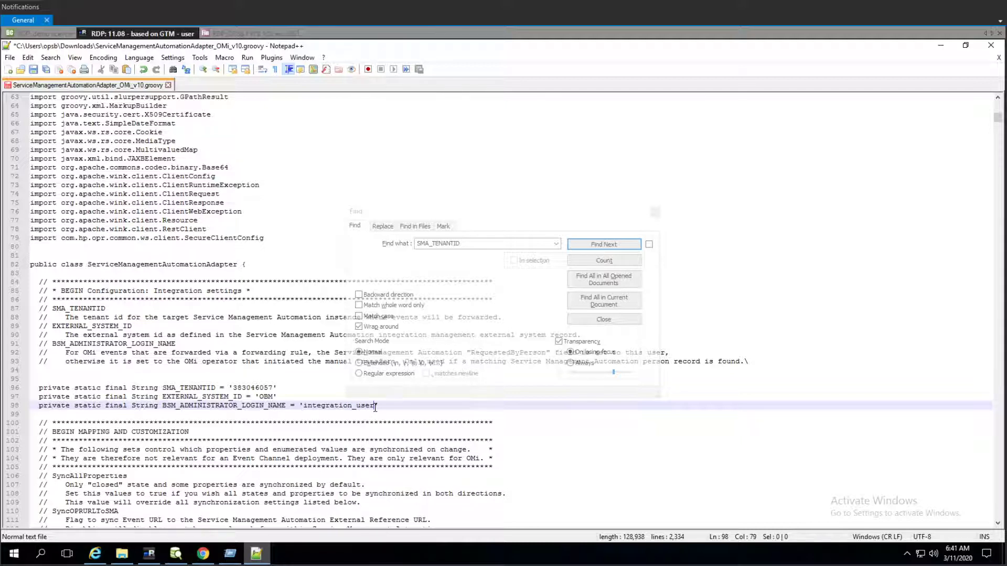
{"action": "left_click", "coordinate": [207, 414]}
{"action": "left_click", "coordinate": [261, 408]}
{"action": "left_click", "coordinate": [654, 212]}
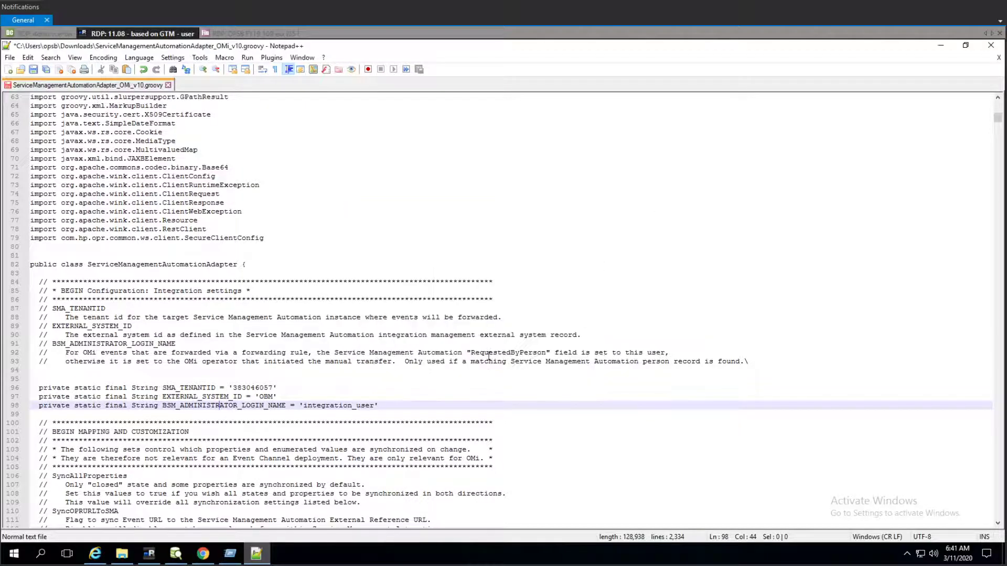
- Find the default SERVICE setting and change its value to '(DEMO) Exchange'
{"action": "left_click", "coordinate": [427, 395]}
{"action": "scroll", "coordinate": [600, 315], "scroll_direction": "down", "scroll_amount": 3}
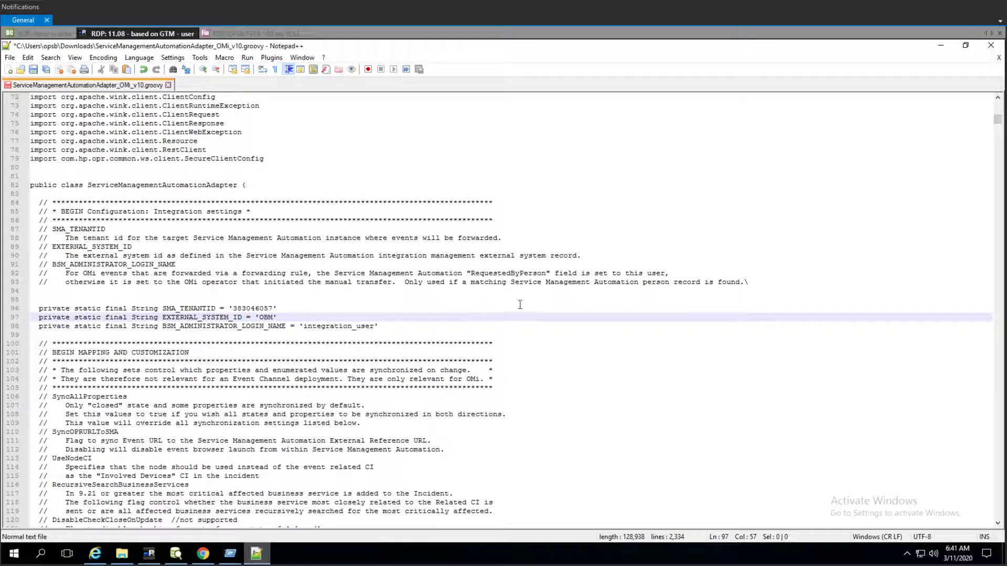
{"action": "scroll", "coordinate": [520, 305], "scroll_direction": "down", "scroll_amount": 1}
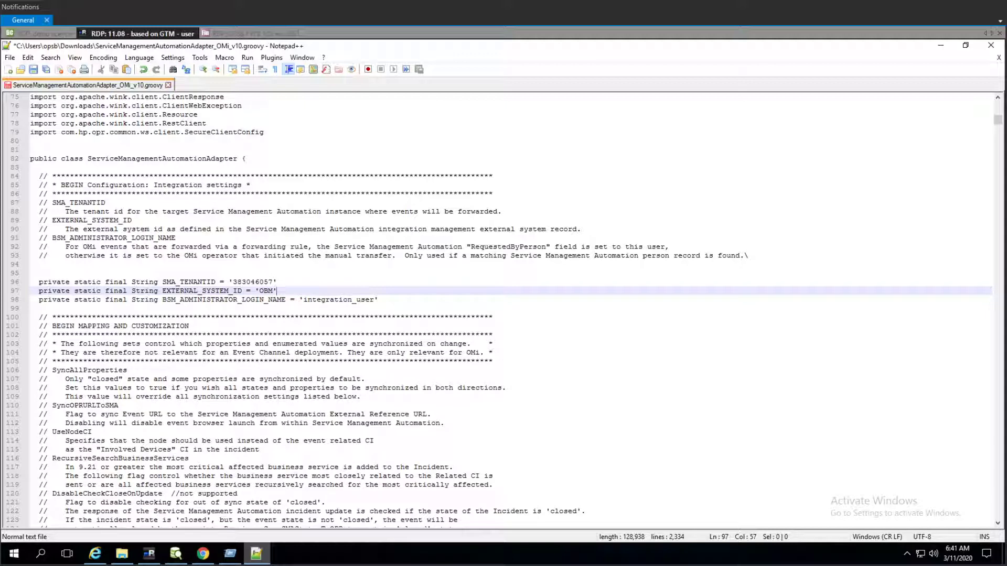
{"action": "left_click", "coordinate": [464, 248]}
{"action": "key", "text": "ctrl+f"}
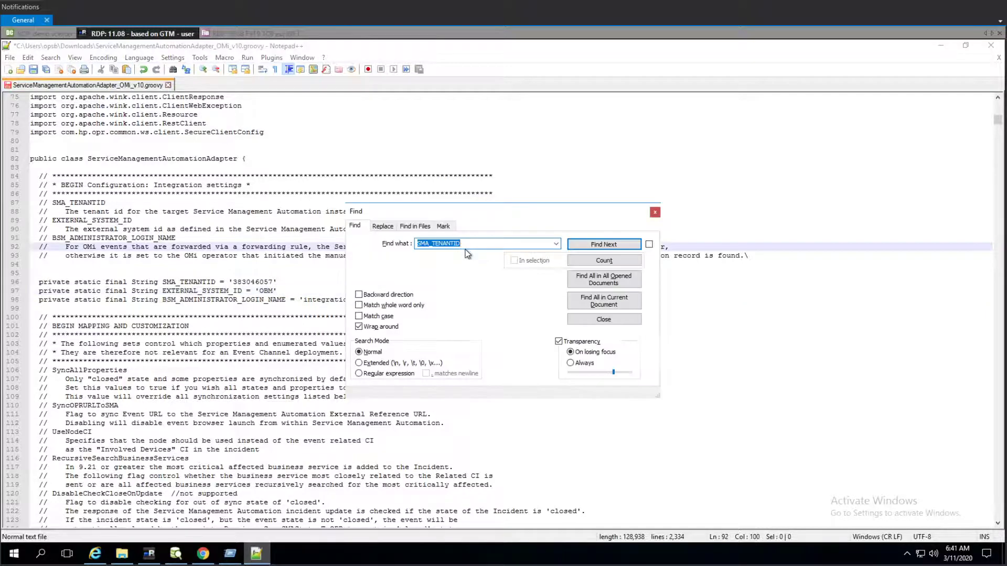
{"action": "type", "text": "(DEMO) Exchange"}
{"action": "type", "text": "(DEMO) Exchange"}
{"action": "key", "text": "ctrl+a"}
{"action": "type", "text": "(DEMO) Exchange"}
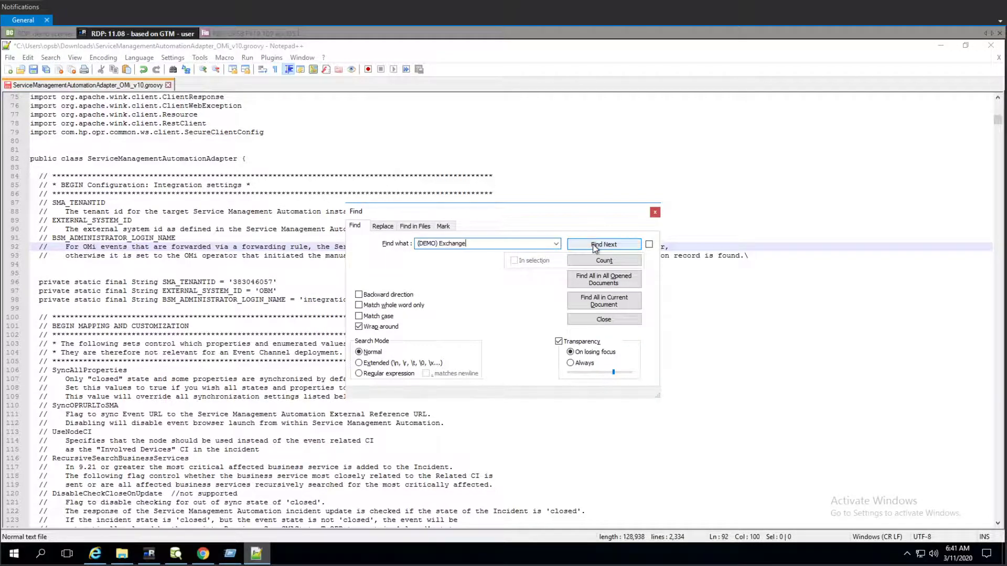
{"action": "left_click", "coordinate": [595, 245]}
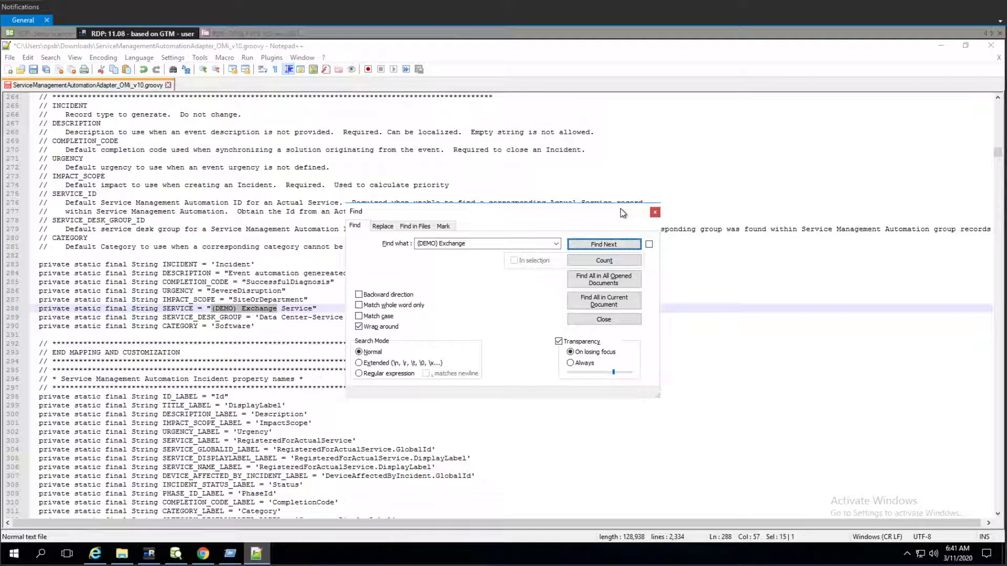
{"action": "left_click", "coordinate": [655, 211]}
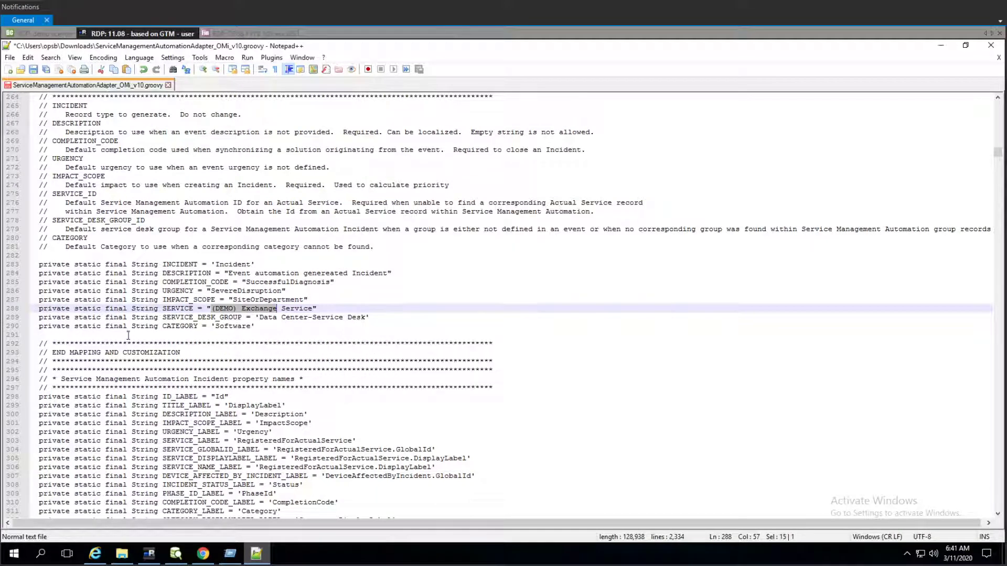
{"action": "left_click", "coordinate": [161, 310]}
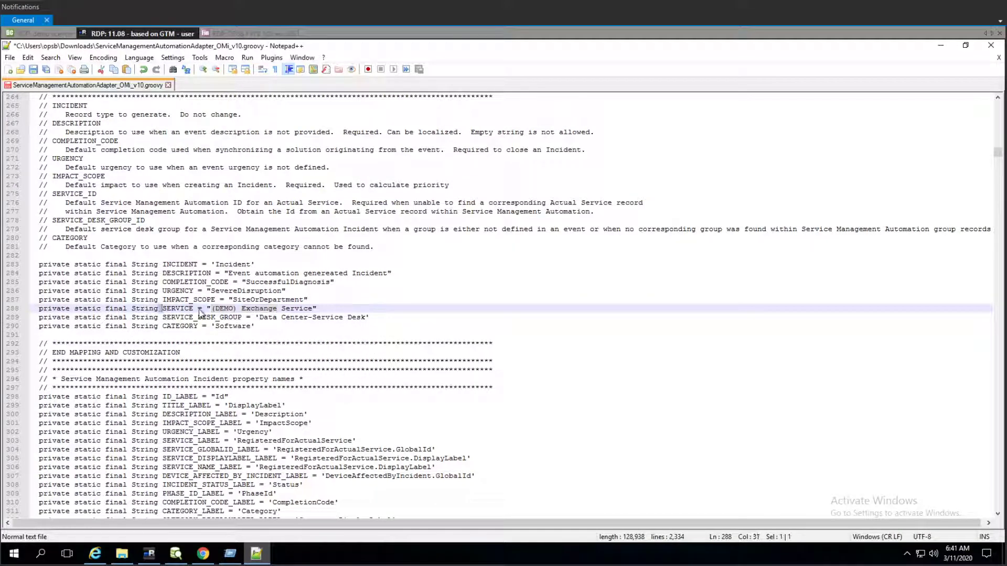
{"action": "left_click", "coordinate": [313, 309]}
{"action": "key", "text": "BackSpace"}
{"action": "key", "text": "BackSpace"}
{"action": "key", "text": "BackSpace"}
{"action": "key", "text": "BackSpace"}
{"action": "key", "text": "BackSpace"}
{"action": "key", "text": "BackSpace"}
{"action": "key", "text": "BackSpace"}
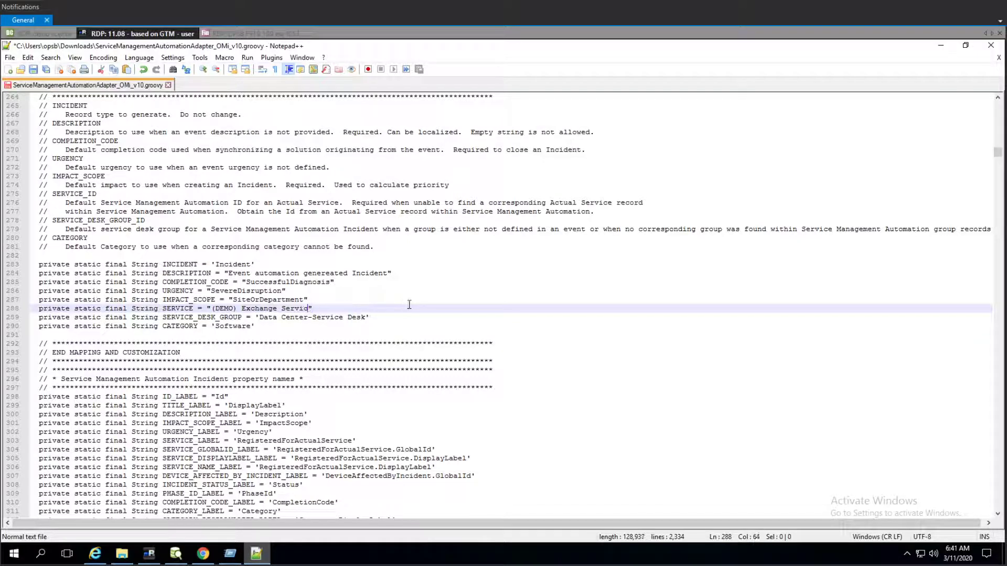
{"action": "key", "text": "BackSpace"}
- Save the edited groovy adapter file
{"action": "left_click", "coordinate": [544, 229]}
{"action": "key", "text": "ctrl+s"}
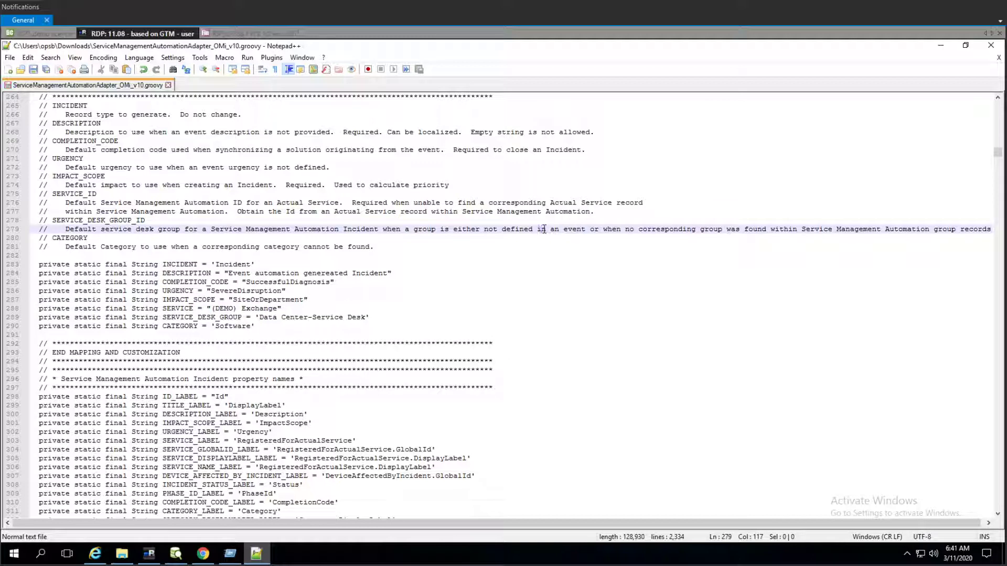
{"action": "left_click", "coordinate": [430, 285]}
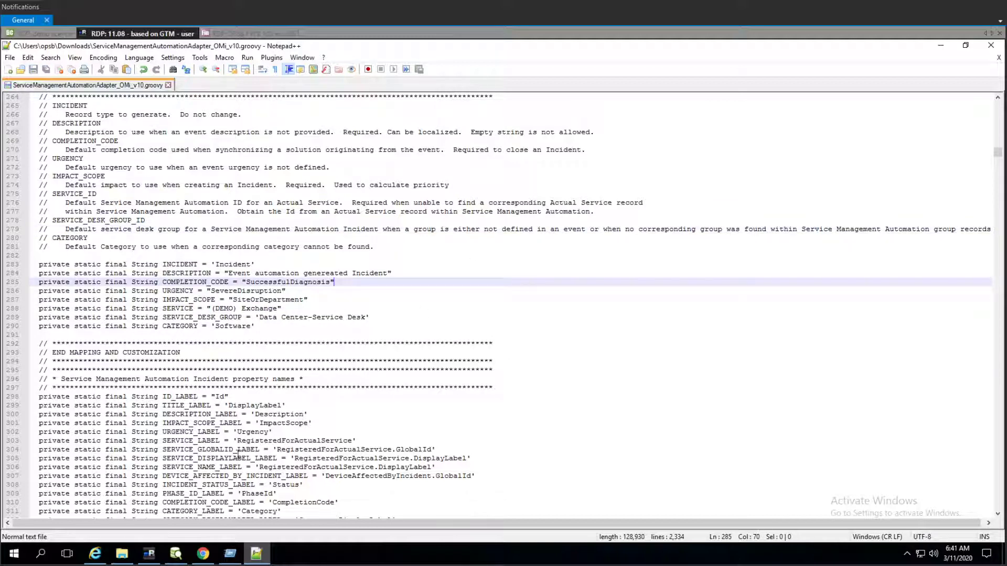
- Reload Operations Bridge Manager and open Users, Groups, and Roles under Administration
{"action": "left_click", "coordinate": [205, 549]}
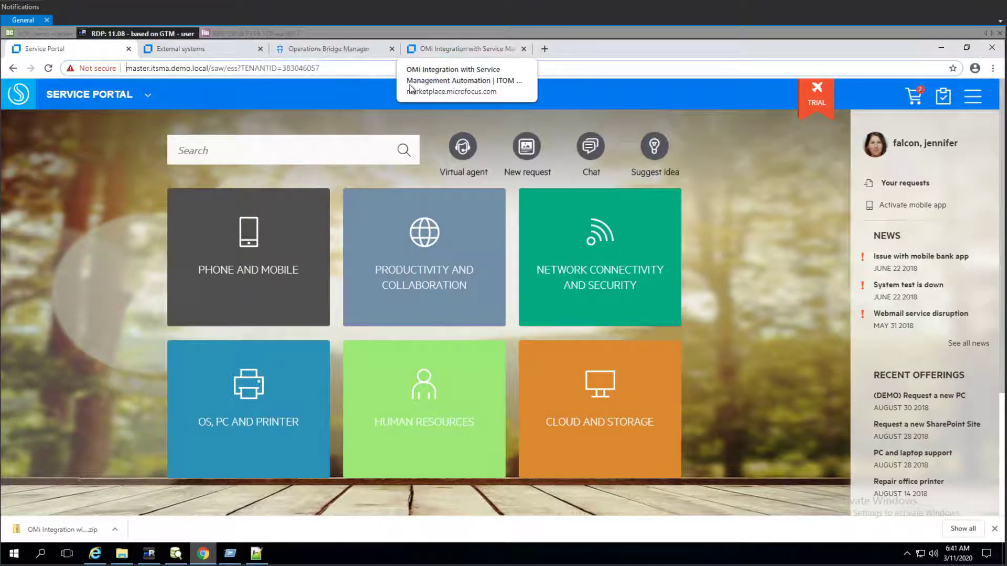
{"action": "left_click", "coordinate": [331, 48]}
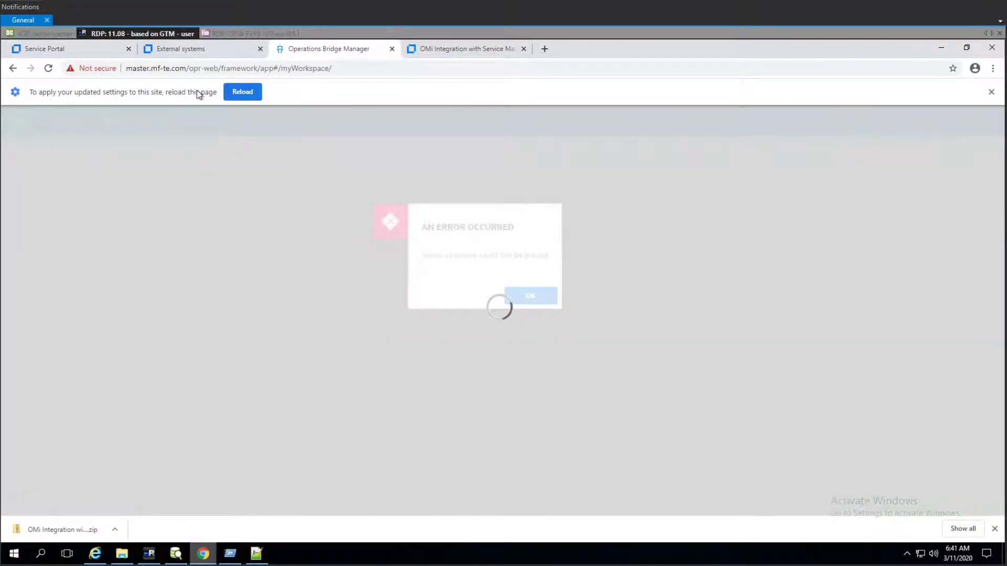
{"action": "left_click", "coordinate": [239, 93]}
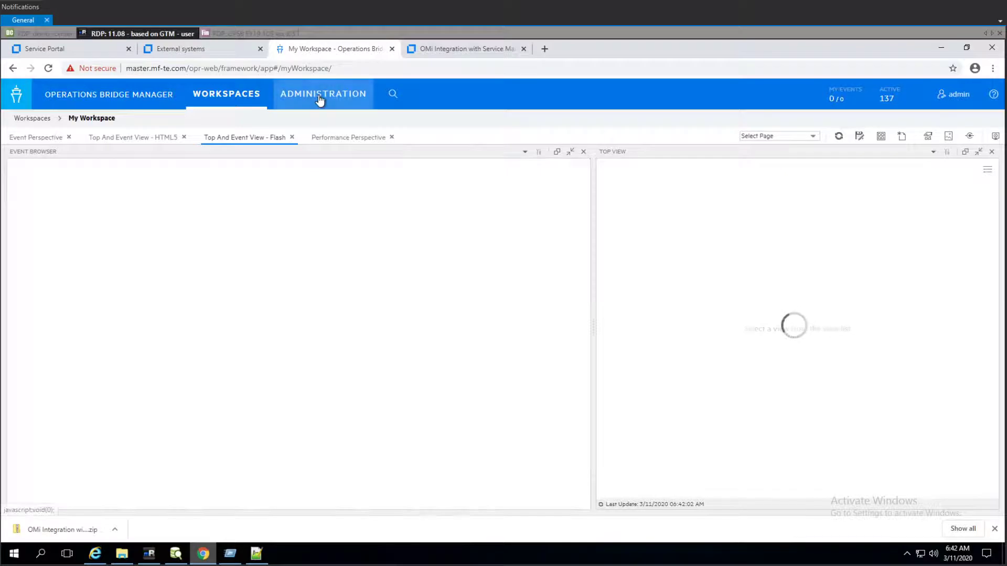
{"action": "left_click", "coordinate": [319, 98]}
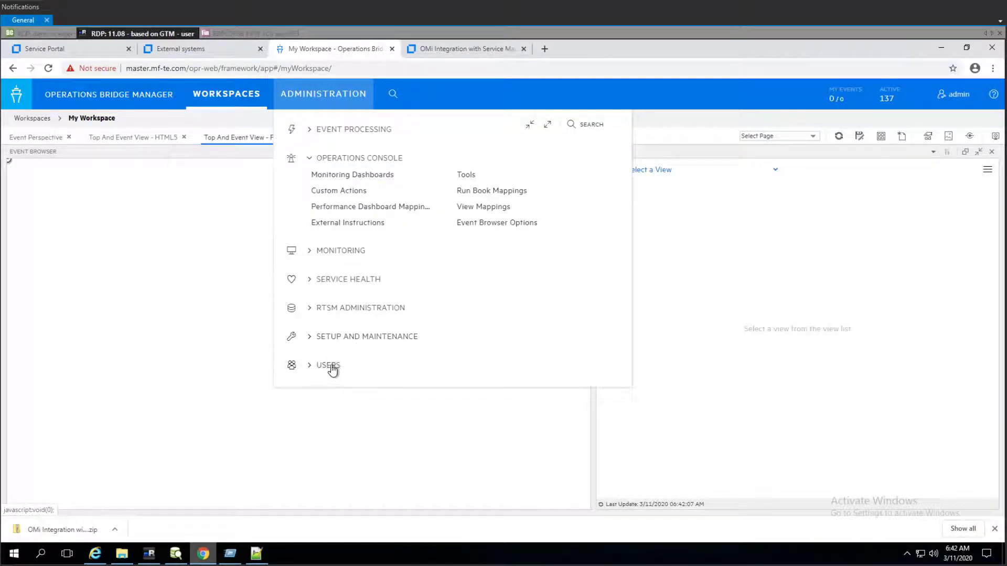
{"action": "left_click", "coordinate": [341, 367]}
{"action": "left_click", "coordinate": [377, 383]}
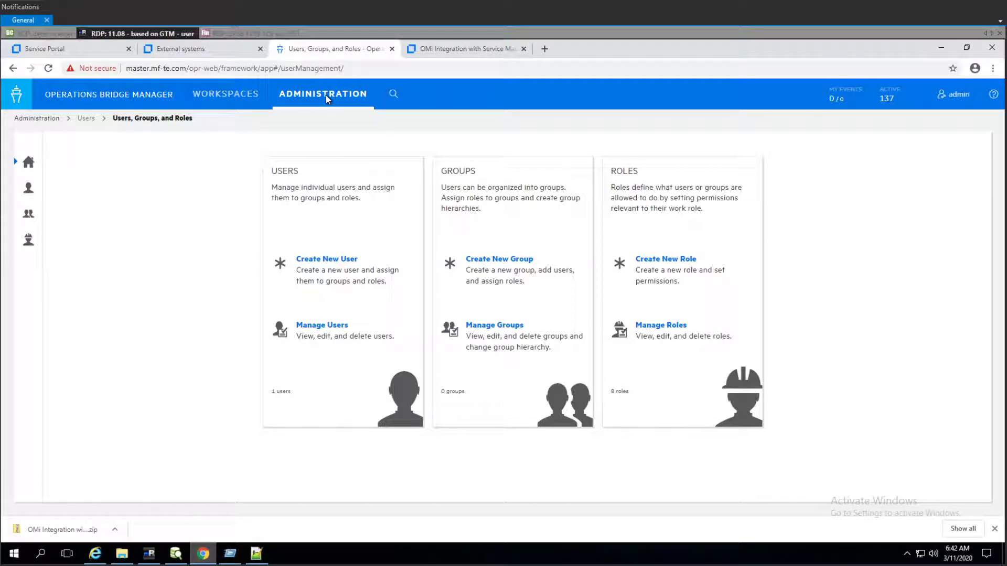
{"action": "mouse_move", "coordinate": [326, 98]}
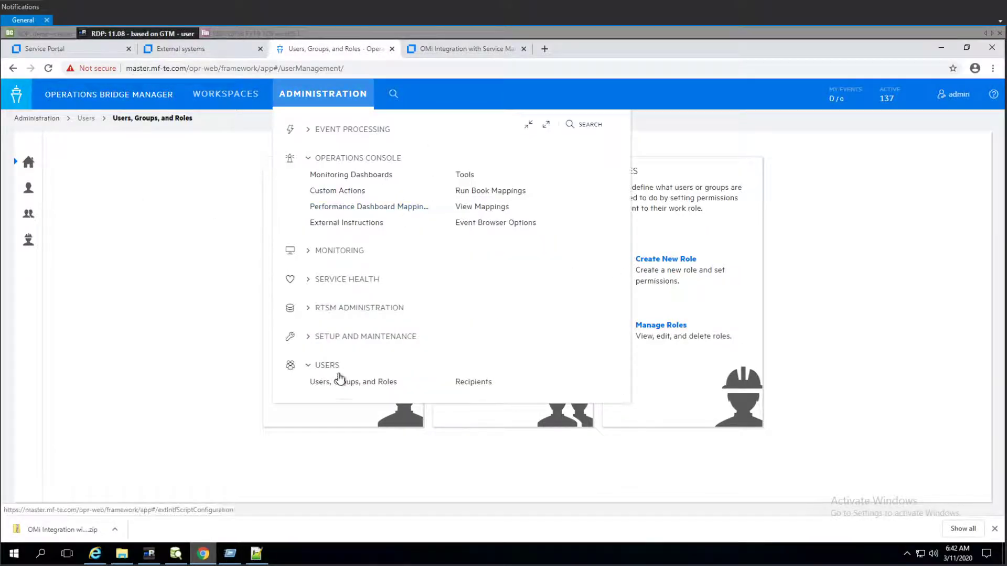
- Open the event forwarding script manager from Connected Servers and start a new script named 'sa:SMAXAdapter'
{"action": "left_click", "coordinate": [333, 338]}
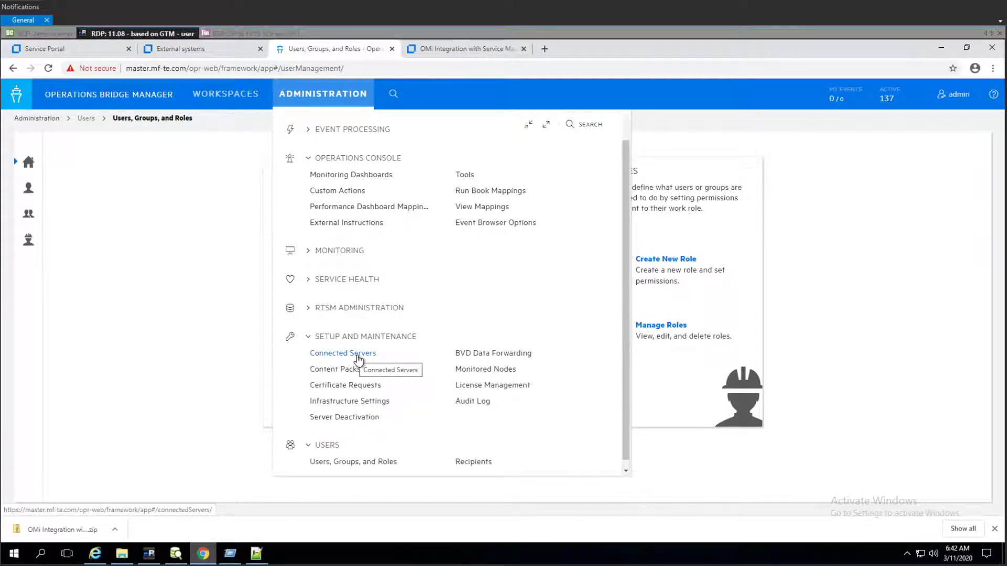
{"action": "left_click", "coordinate": [358, 356]}
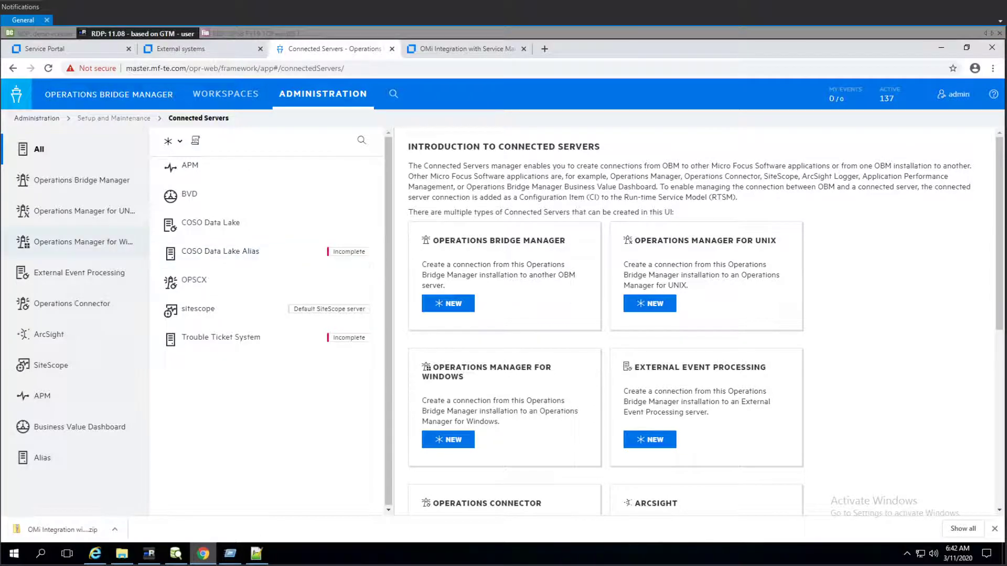
{"action": "left_click", "coordinate": [195, 144]}
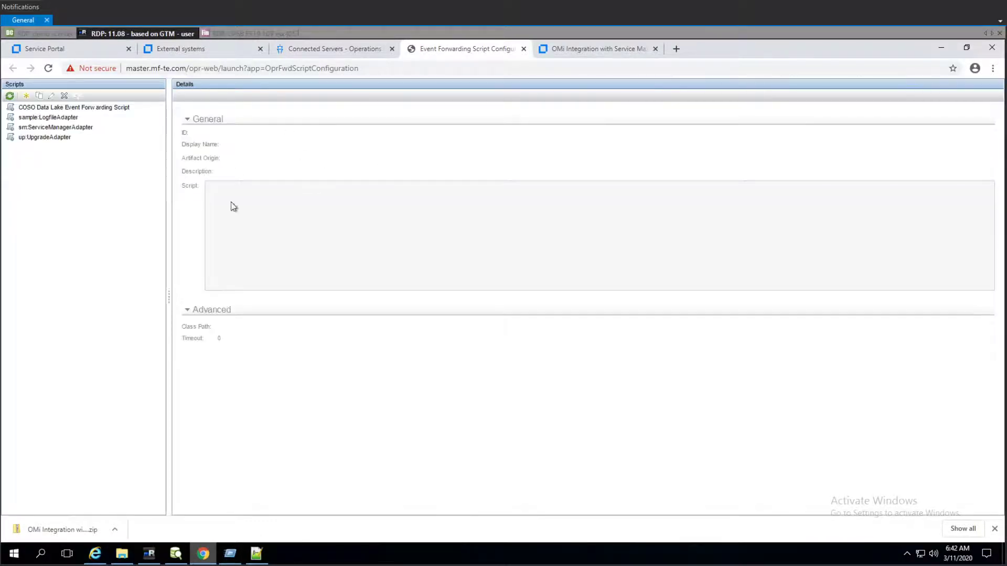
{"action": "left_click", "coordinate": [26, 96]}
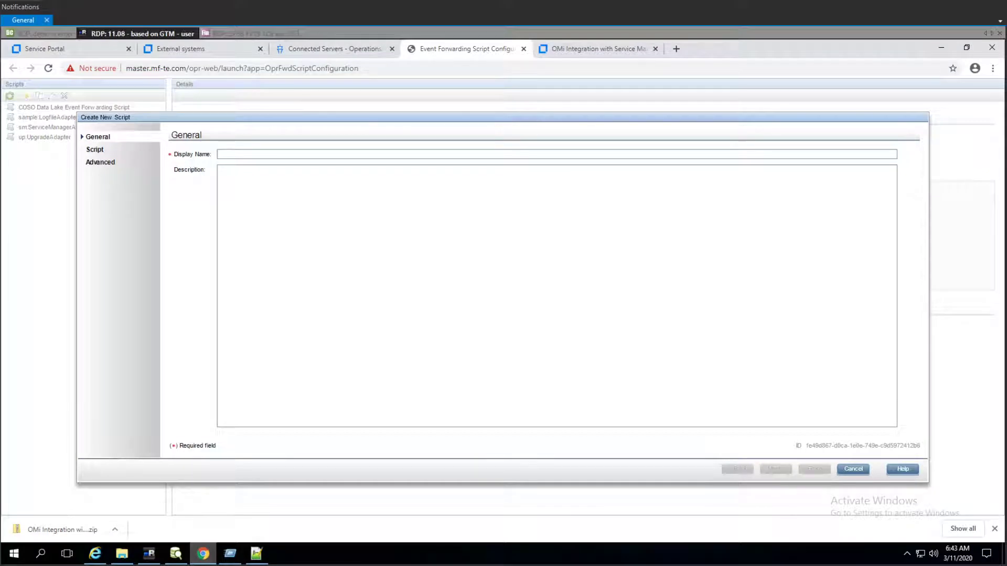
{"action": "left_click", "coordinate": [243, 151]}
{"action": "type", "text": "sa"}
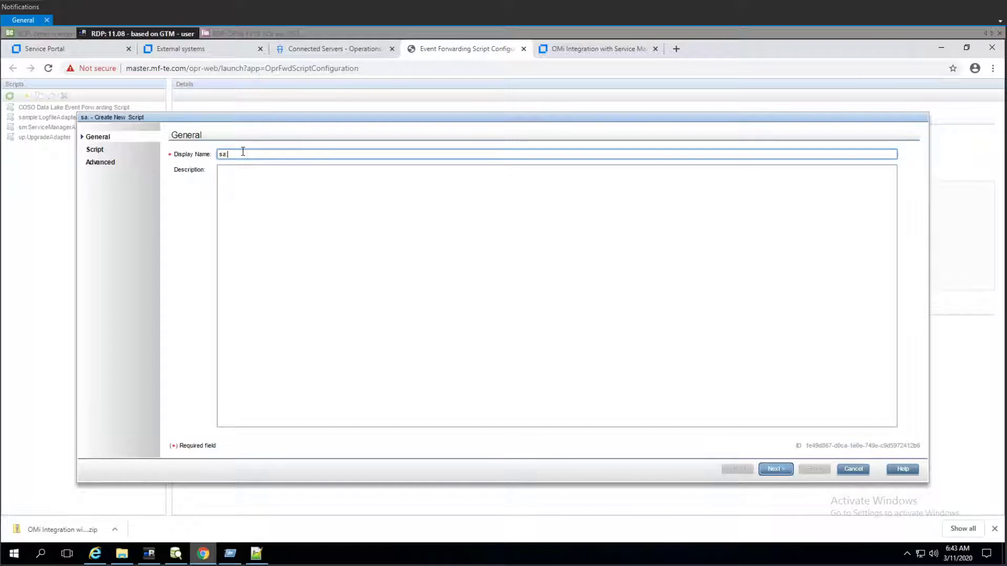
{"action": "type", "text": ":SMAXAdapter"}
{"action": "left_click", "coordinate": [775, 469]}
- Copy the entire edited groovy adapter code and paste it as the new script's body, replacing the template
{"action": "key", "text": "alt+Tab"}
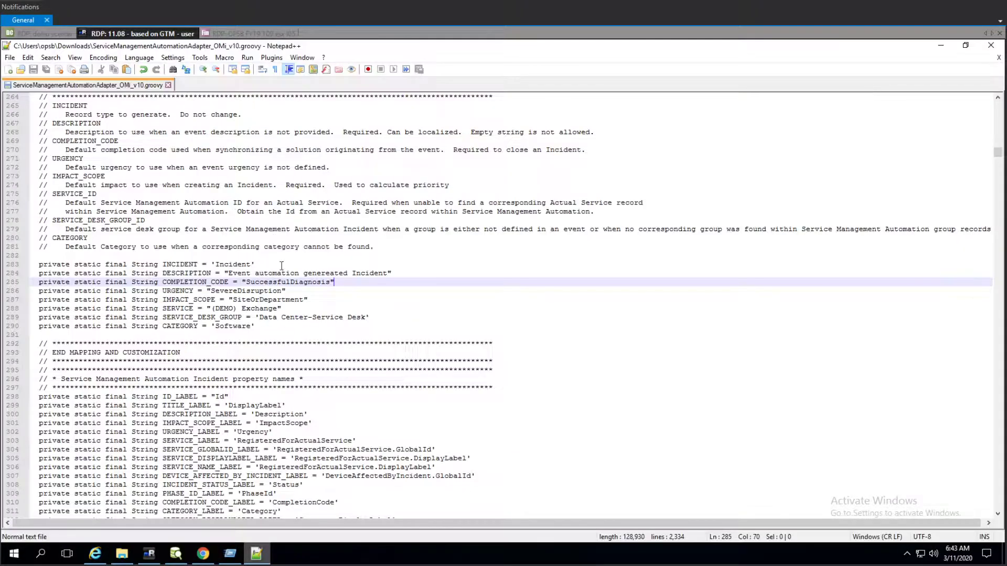
{"action": "left_click", "coordinate": [286, 273]}
{"action": "key", "text": "ctrl+a"}
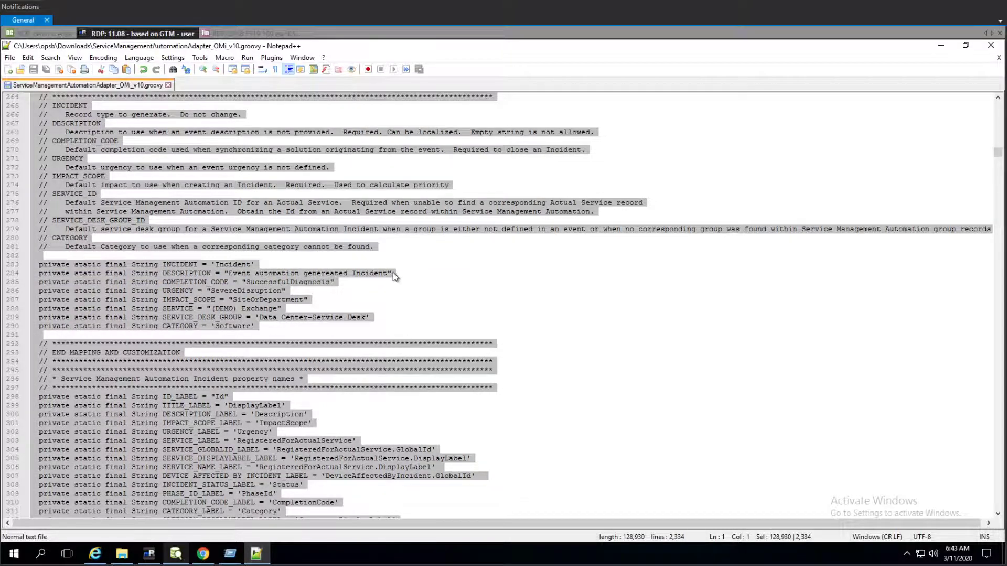
{"action": "key", "text": "alt+Tab"}
{"action": "left_click", "coordinate": [292, 249]}
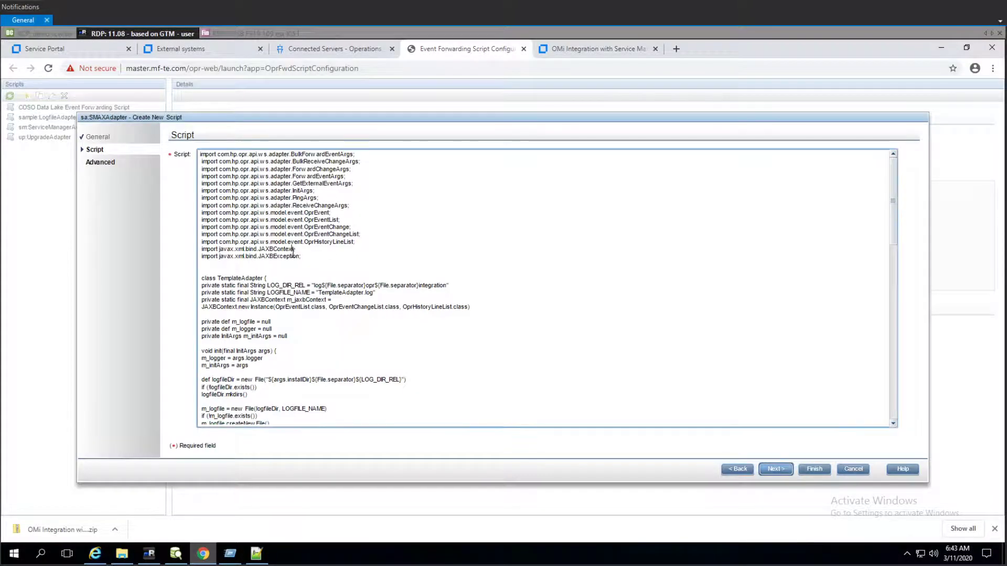
{"action": "key", "text": "ctrl+a"}
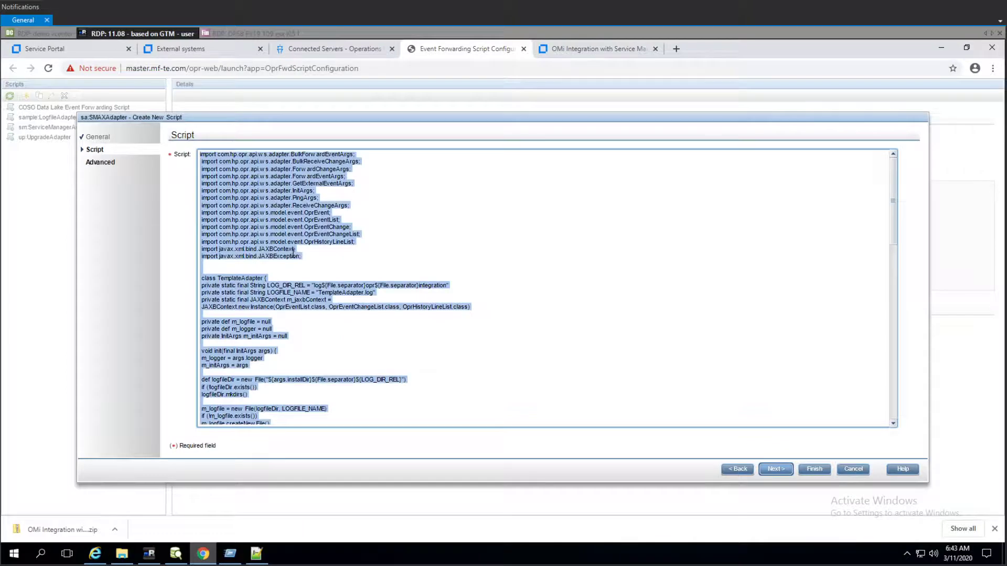
{"action": "key", "text": "ctrl+v"}
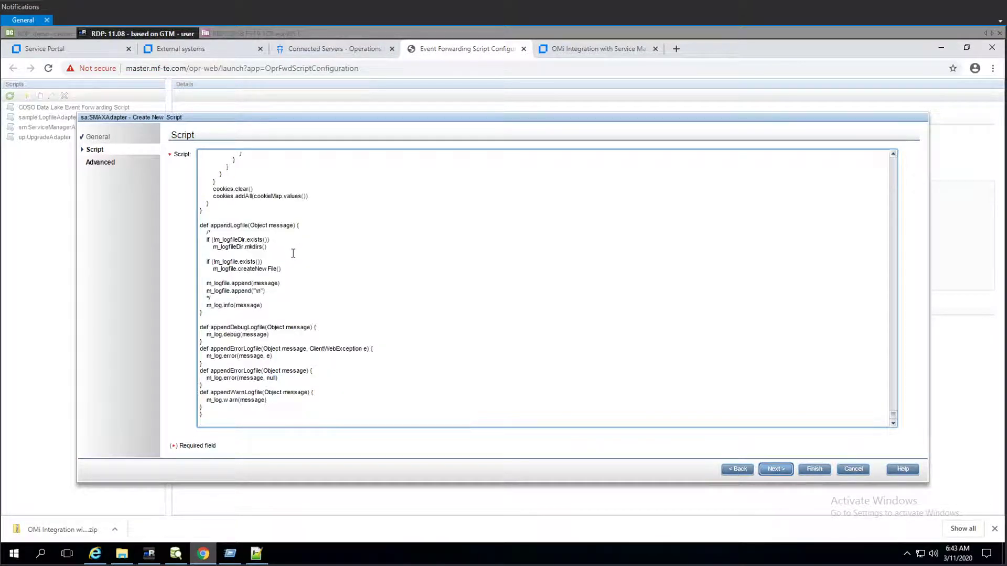
{"action": "left_click", "coordinate": [770, 468]}
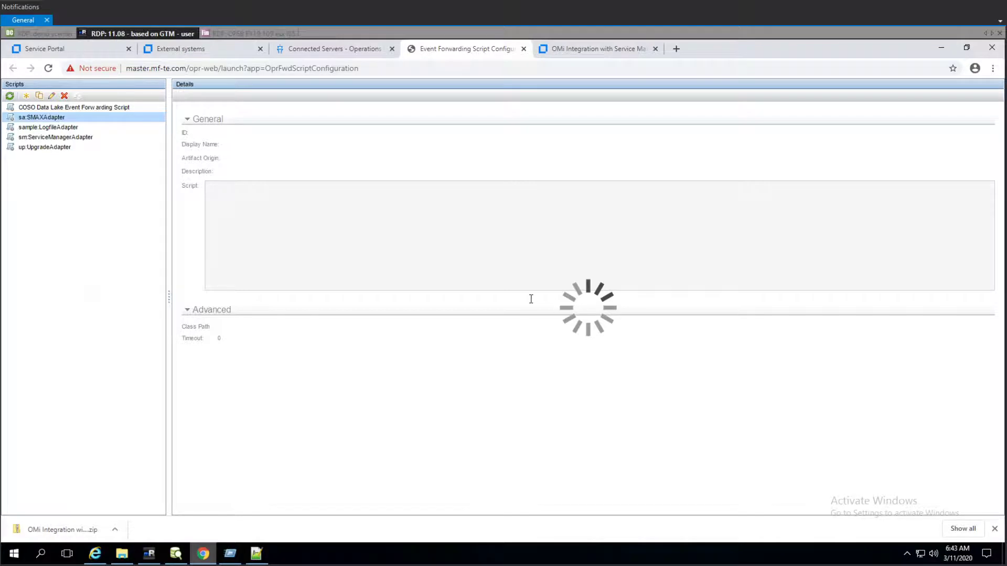
- Close the script manager and start a new External Event Processing connected server labelled SMAX
{"action": "left_click", "coordinate": [524, 49]}
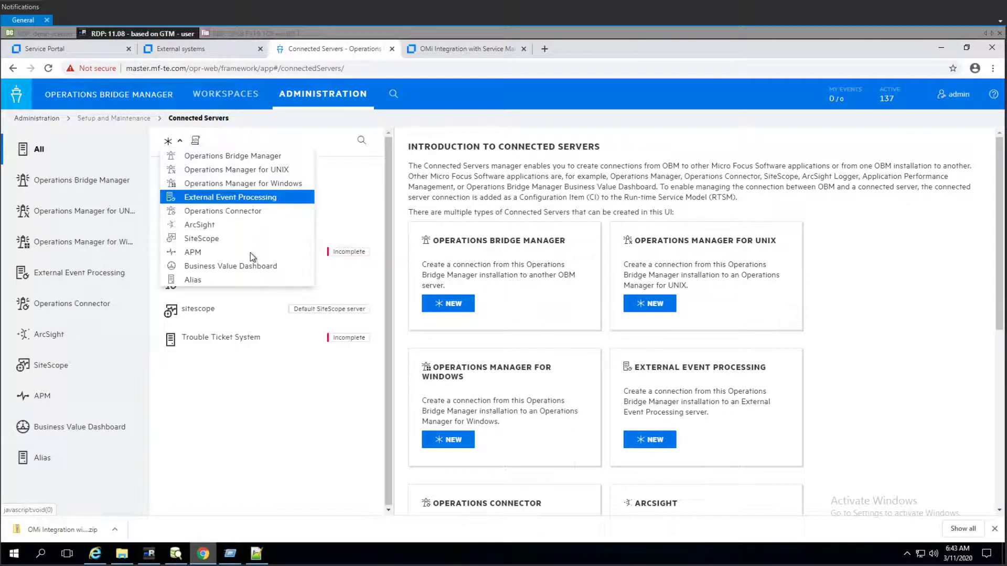
{"action": "left_click", "coordinate": [274, 202]}
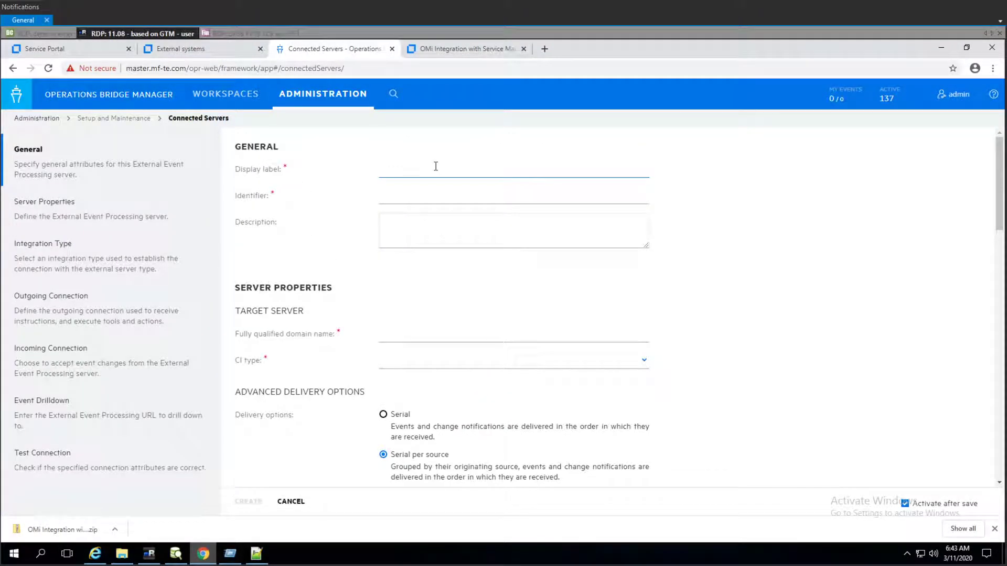
{"action": "type", "text": "SMAX"}
{"action": "key", "text": "Tab"}
- Set the server's fully qualified domain name to master.itsma.demo.local and its CI type to Service Manager System
{"action": "left_click", "coordinate": [395, 333]}
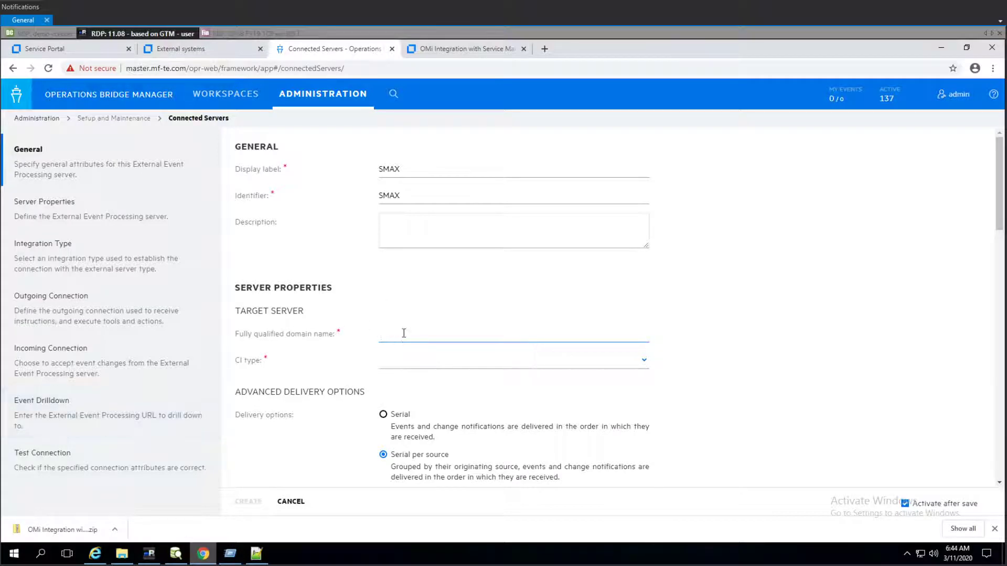
{"action": "type", "text": "master.itsma.demo.local"}
{"action": "left_click", "coordinate": [509, 360]}
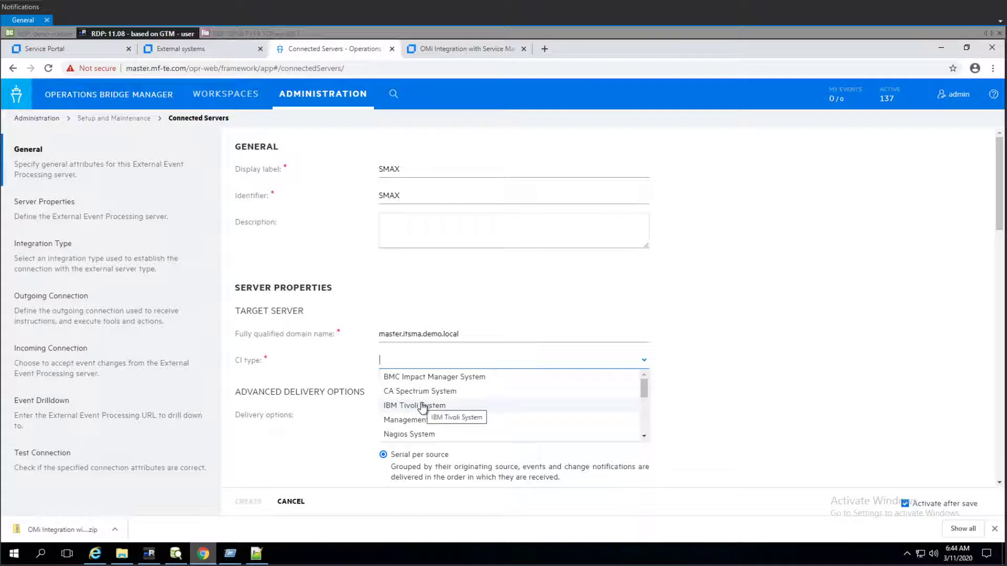
{"action": "type", "text": "ser"}
{"action": "left_click", "coordinate": [464, 377]}
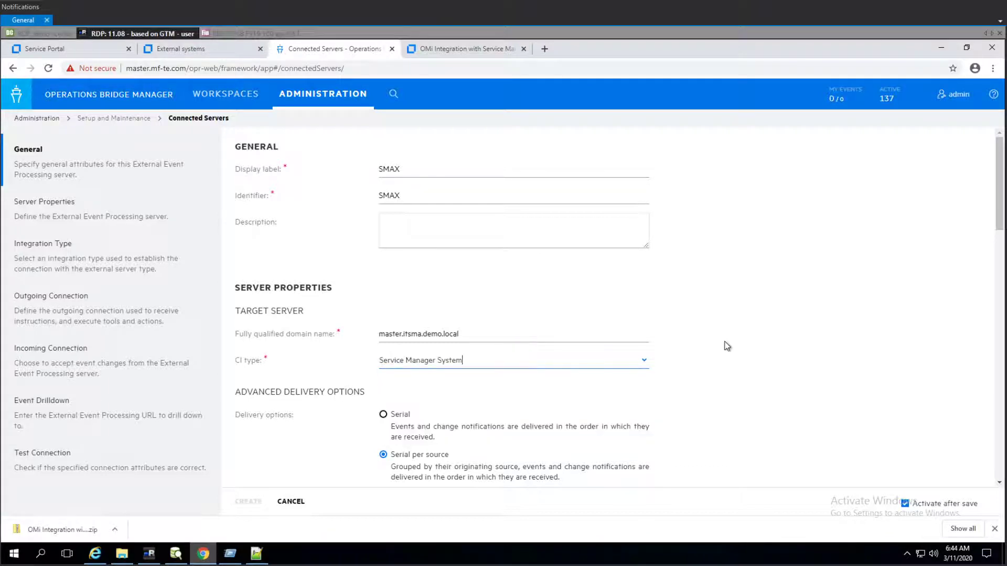
- Select sa:SMAXAdapter as the integration script
{"action": "scroll", "coordinate": [732, 336], "scroll_direction": "down", "scroll_amount": 3}
{"action": "scroll", "coordinate": [743, 340], "scroll_direction": "down", "scroll_amount": 1}
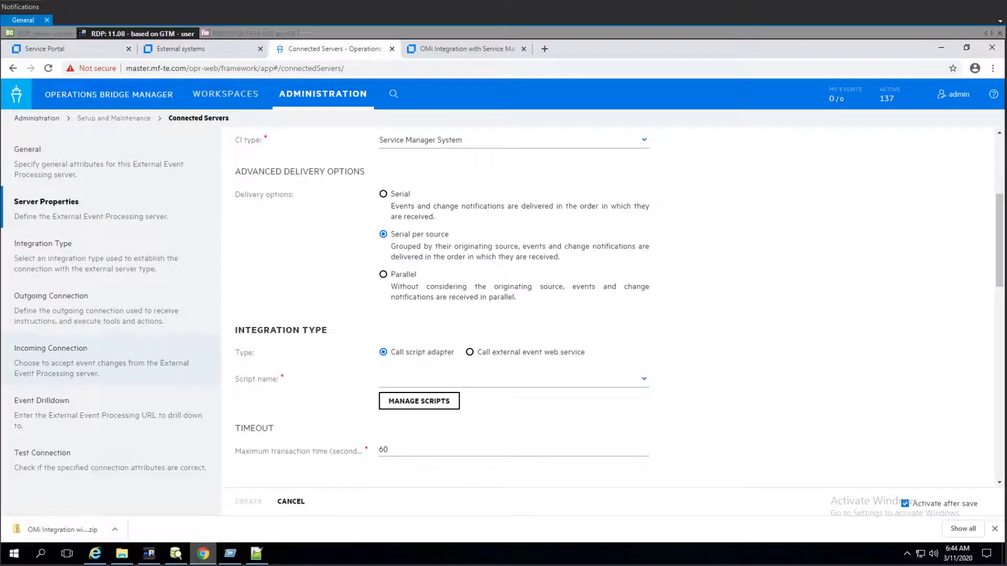
{"action": "scroll", "coordinate": [707, 272], "scroll_direction": "down", "scroll_amount": 3}
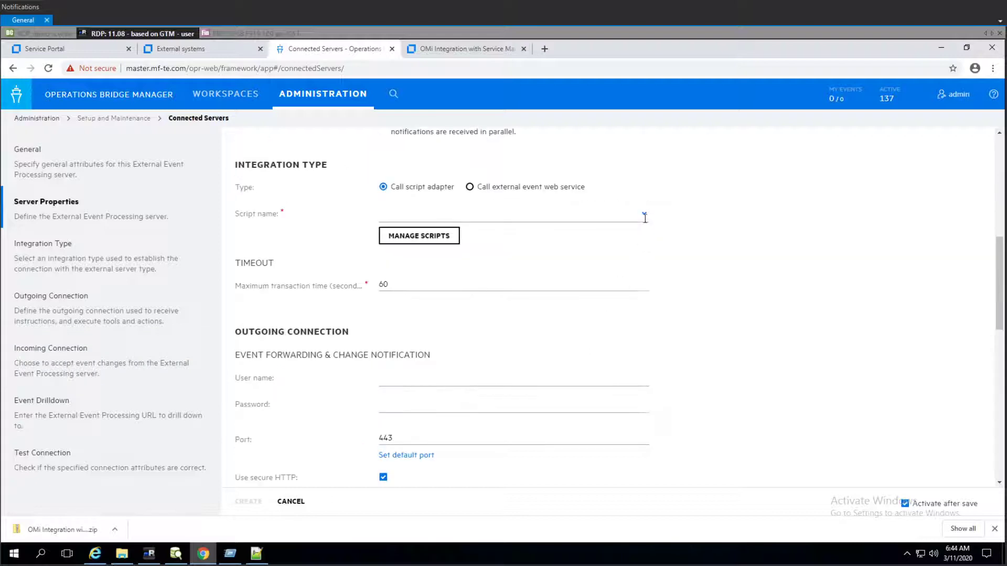
{"action": "left_click", "coordinate": [643, 214]}
{"action": "left_click", "coordinate": [418, 245]}
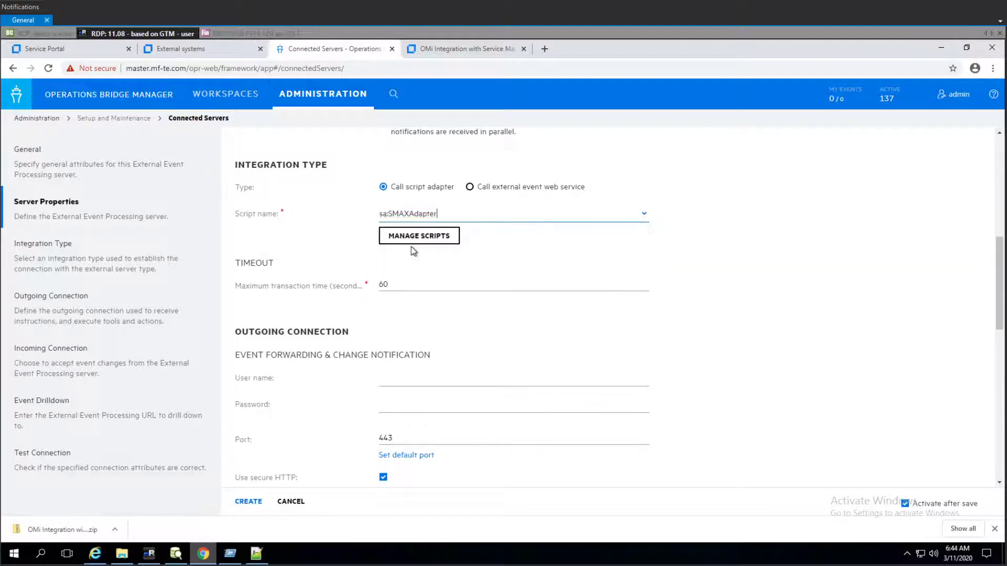
- Enter integration_user as the outgoing connection user name and enter and verify its password
{"action": "left_click", "coordinate": [409, 374]}
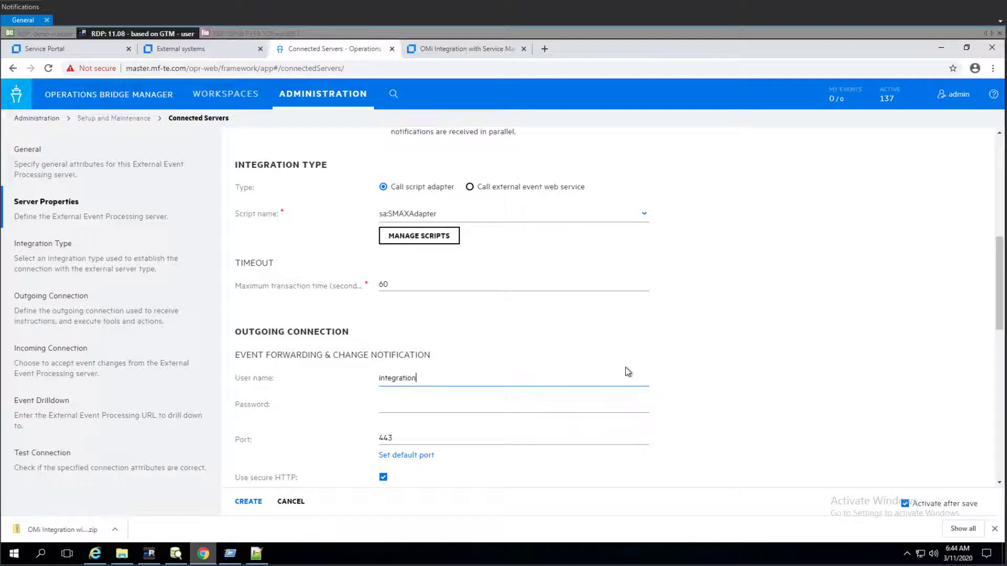
{"action": "type", "text": "user"}
{"action": "left_click", "coordinate": [465, 400]}
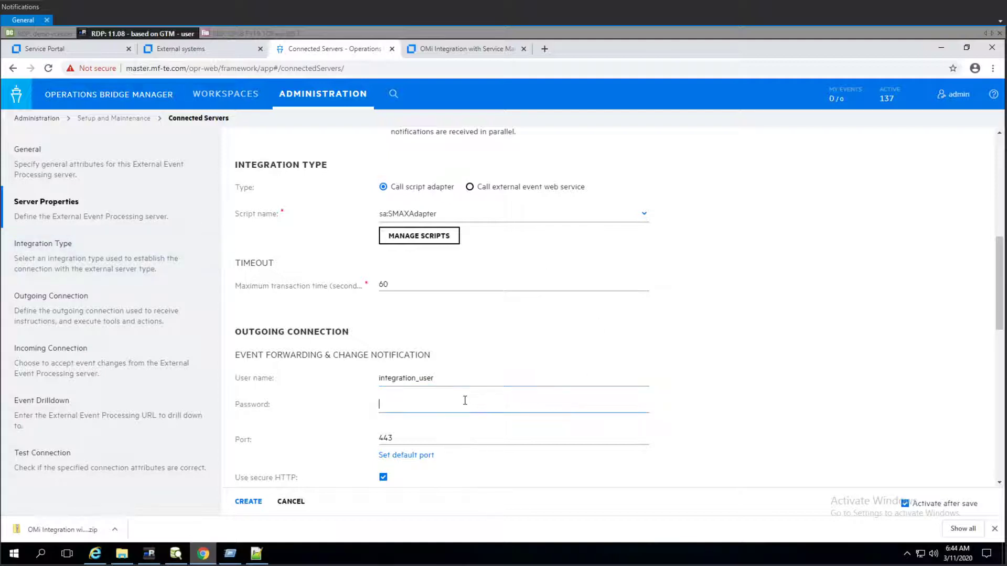
{"action": "type", "text": "••••••••••••••"}
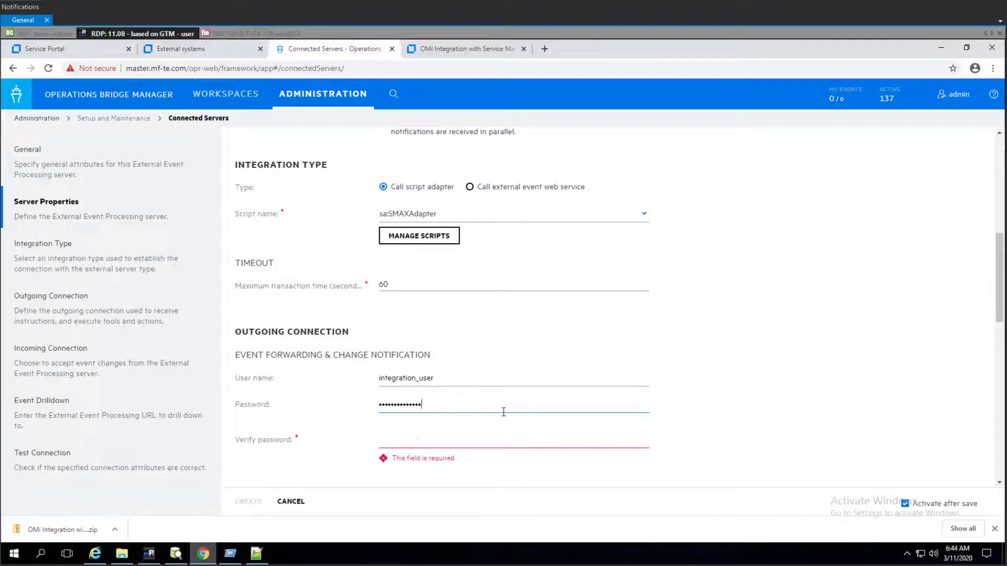
{"action": "key", "text": "Tab"}
{"action": "type", "text": "••••••••••••••"}
- Import and confirm the target server's TLS certificate directly from the server
{"action": "scroll", "coordinate": [668, 350], "scroll_direction": "down", "scroll_amount": 3}
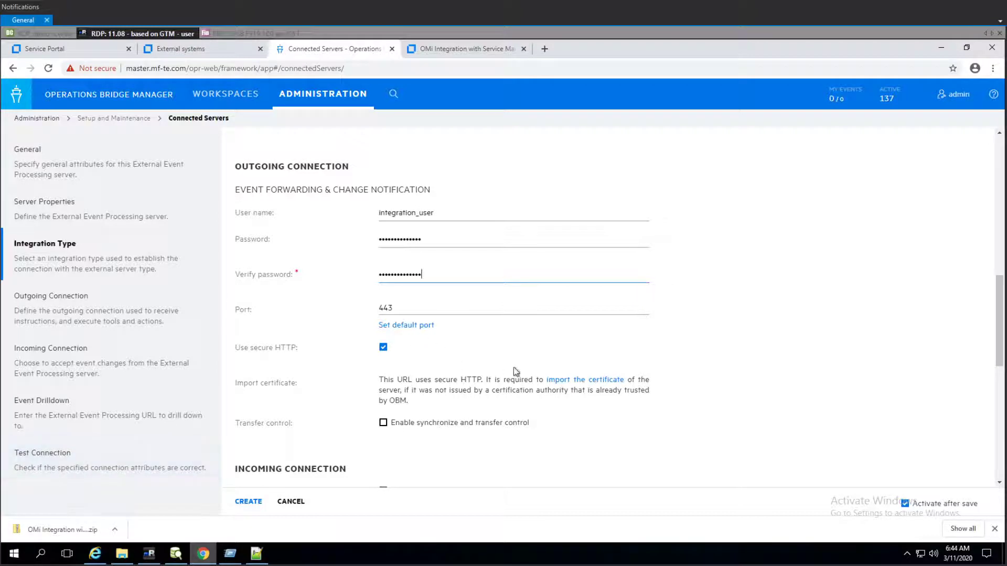
{"action": "left_click", "coordinate": [564, 385]}
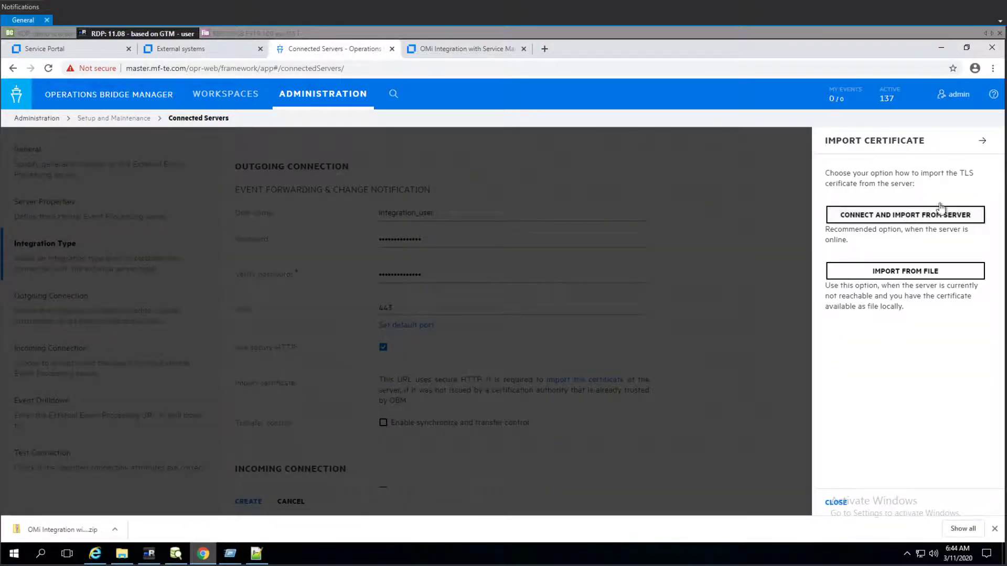
{"action": "left_click", "coordinate": [906, 215]}
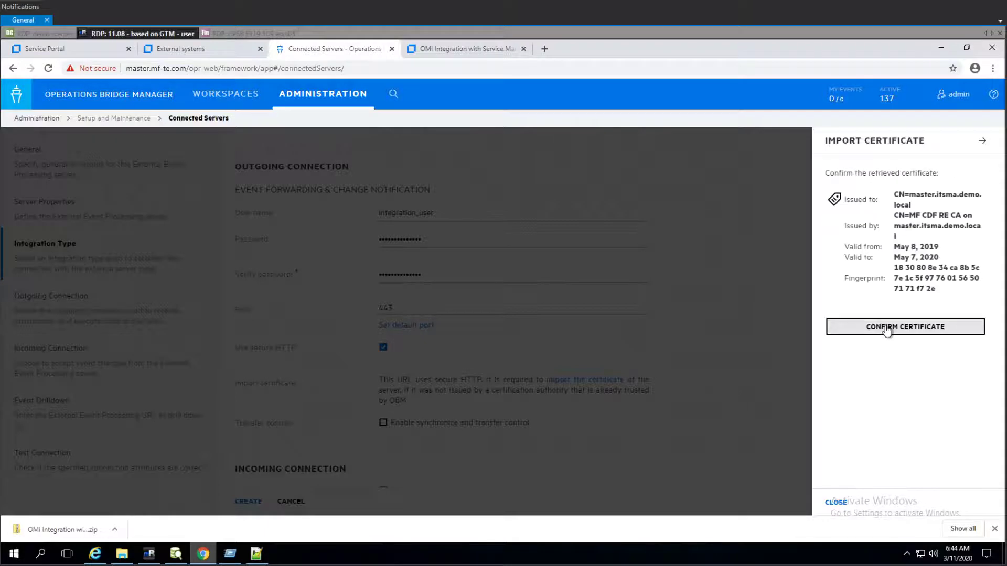
{"action": "left_click", "coordinate": [886, 330]}
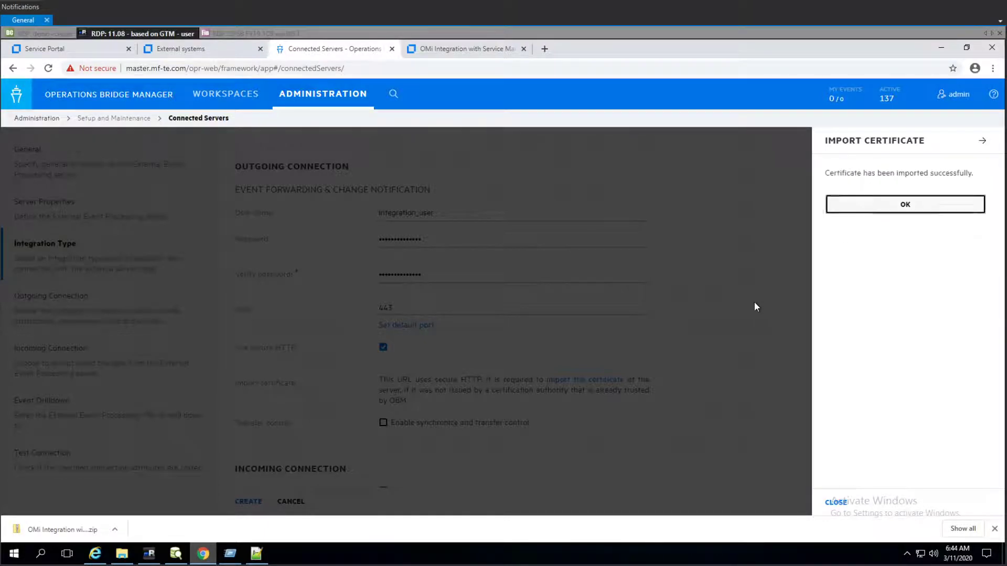
{"action": "left_click", "coordinate": [893, 204]}
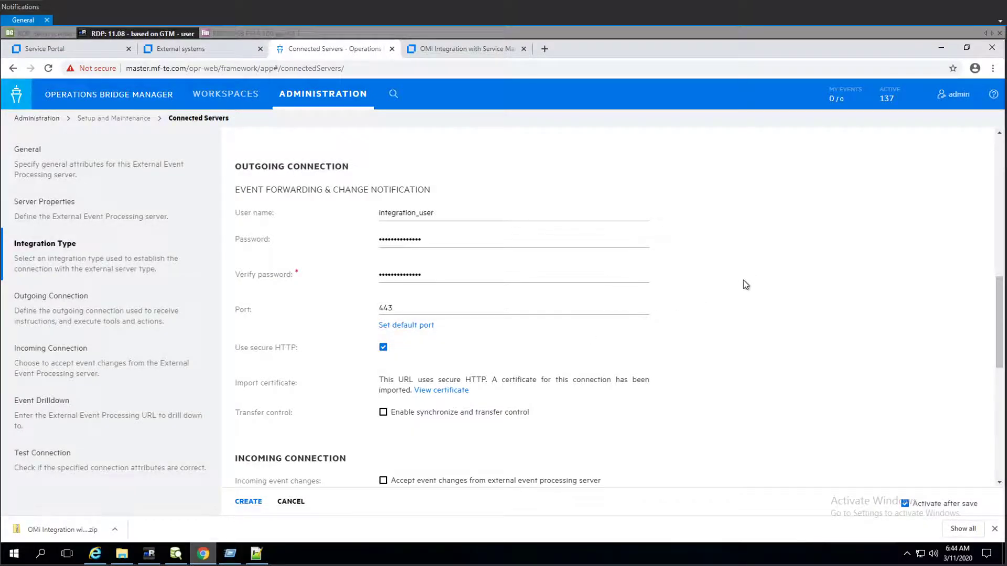
- Enable synchronize and transfer control for the outgoing connection
{"action": "scroll", "coordinate": [741, 302], "scroll_direction": "down", "scroll_amount": 2}
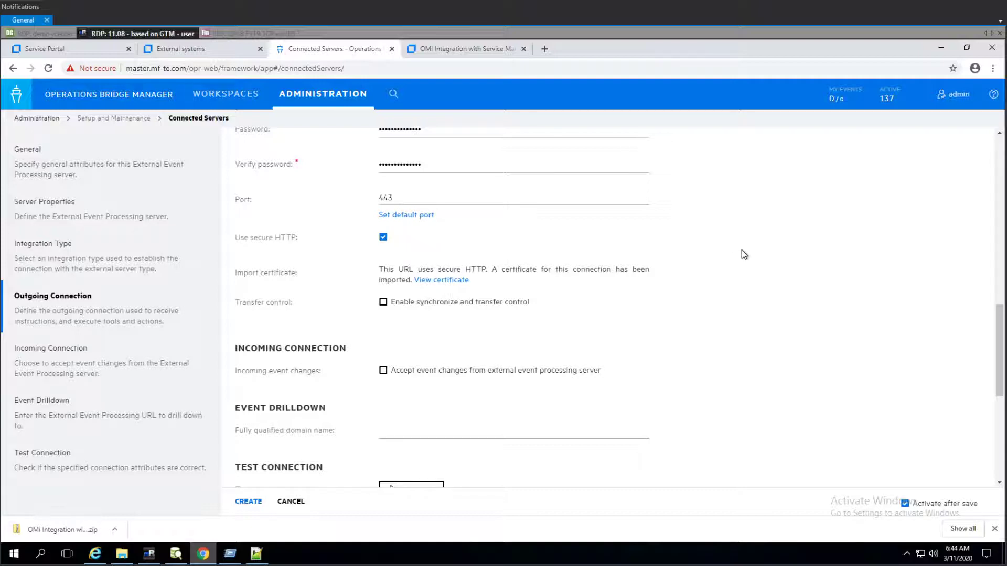
{"action": "scroll", "coordinate": [744, 252], "scroll_direction": "down", "scroll_amount": 4}
{"action": "scroll", "coordinate": [339, 278], "scroll_direction": "up", "scroll_amount": 2}
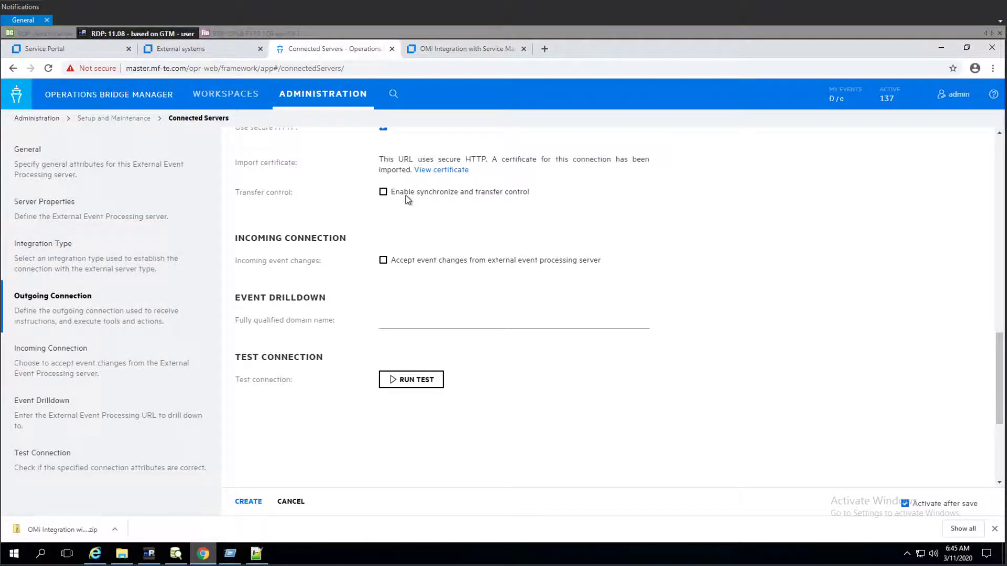
{"action": "left_click", "coordinate": [384, 192]}
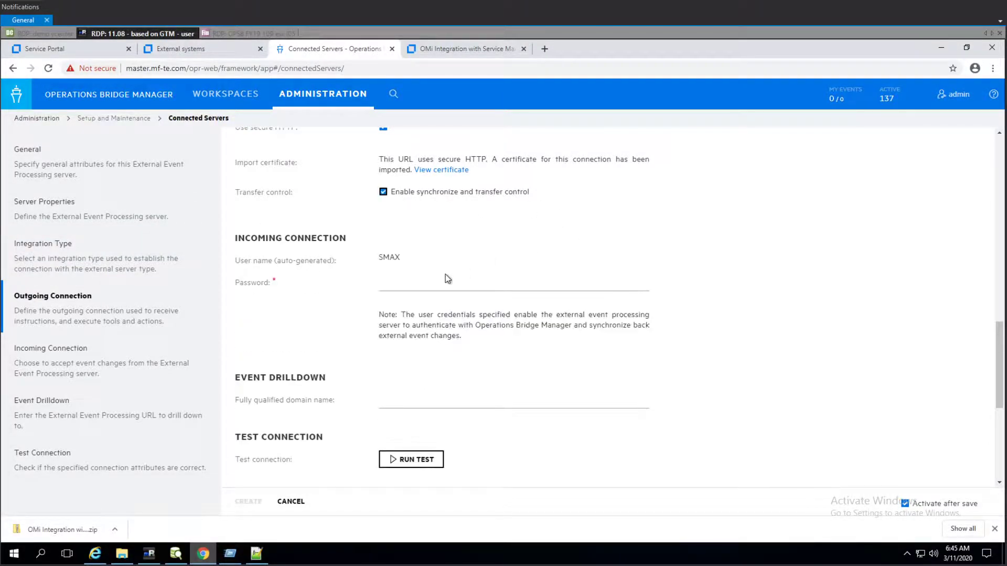
- Enter and verify the incoming connection password for the auto-generated SMAX user
{"action": "left_click", "coordinate": [422, 288]}
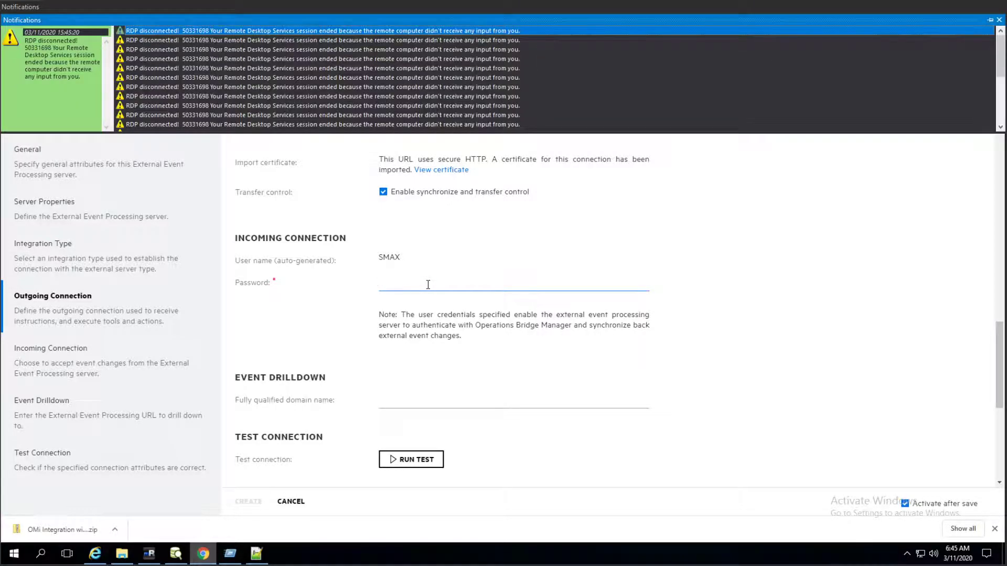
{"action": "left_click", "coordinate": [38, 7]}
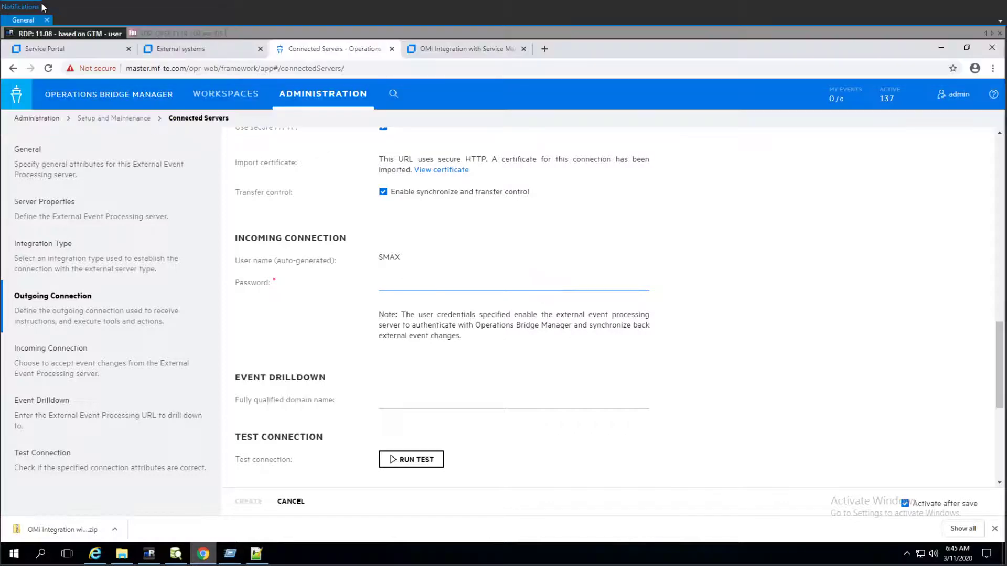
{"action": "left_click", "coordinate": [395, 284]}
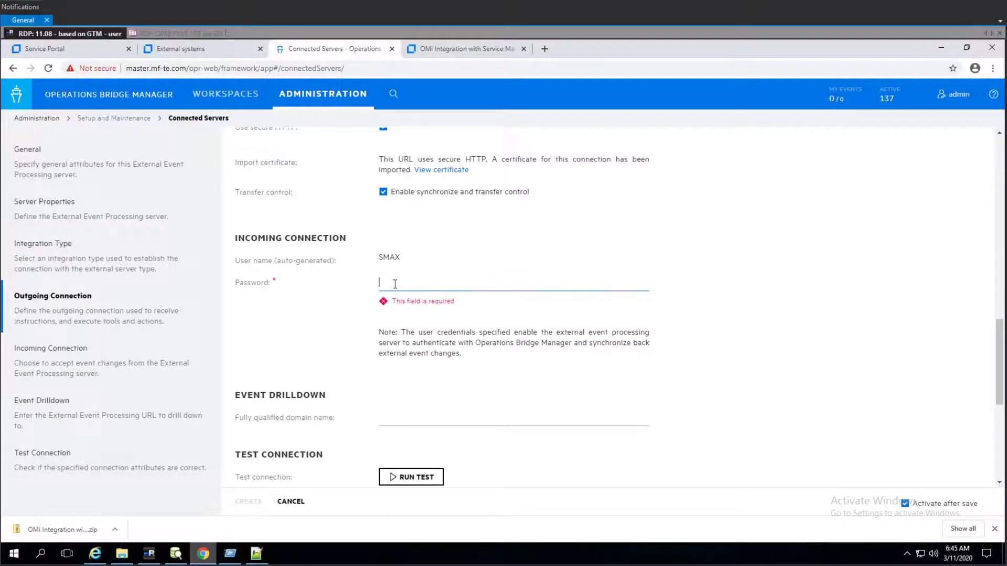
{"action": "type", "text": "•••••••••••••"}
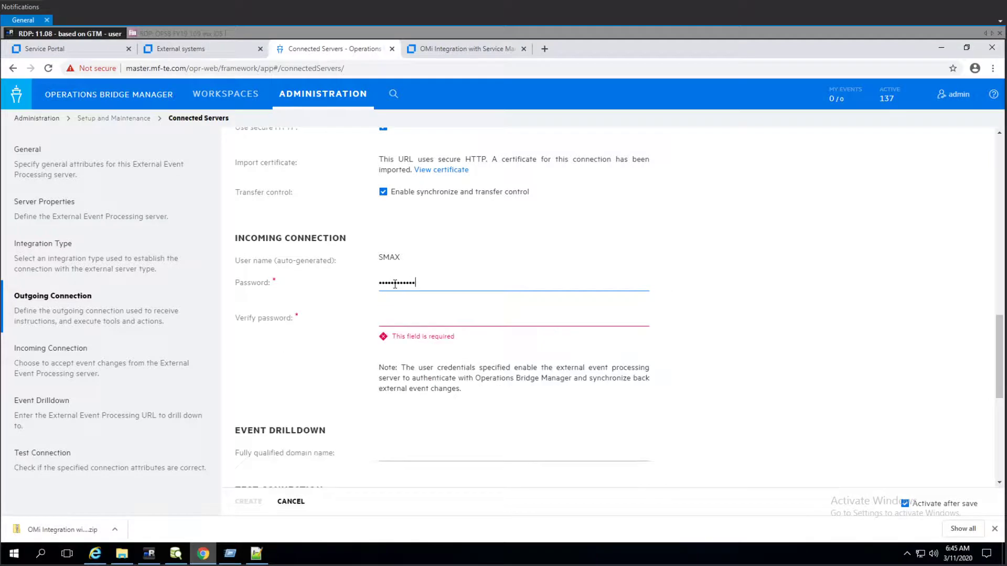
{"action": "key", "text": "Tab"}
{"action": "type", "text": "••••••••"}
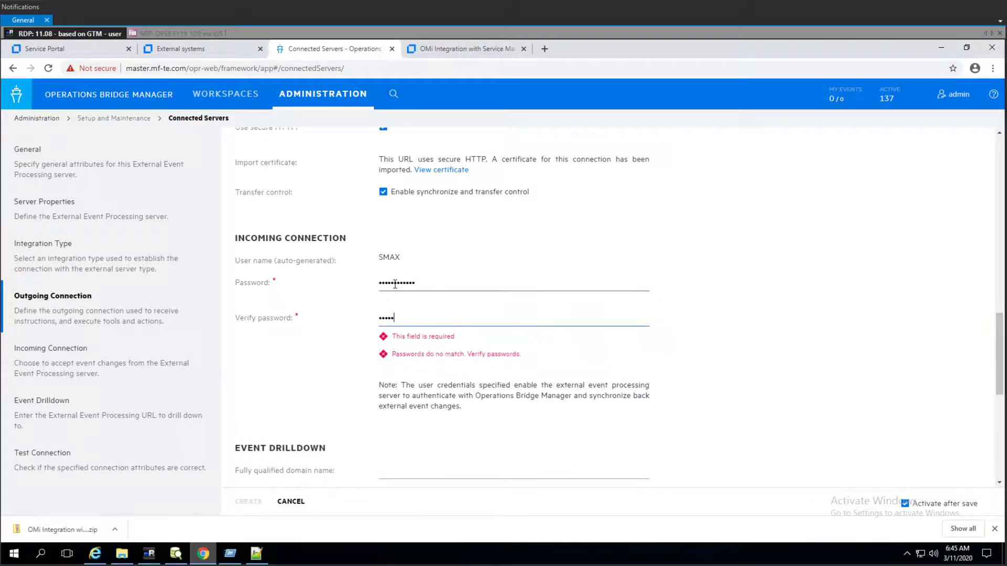
{"action": "type", "text": "•••••"}
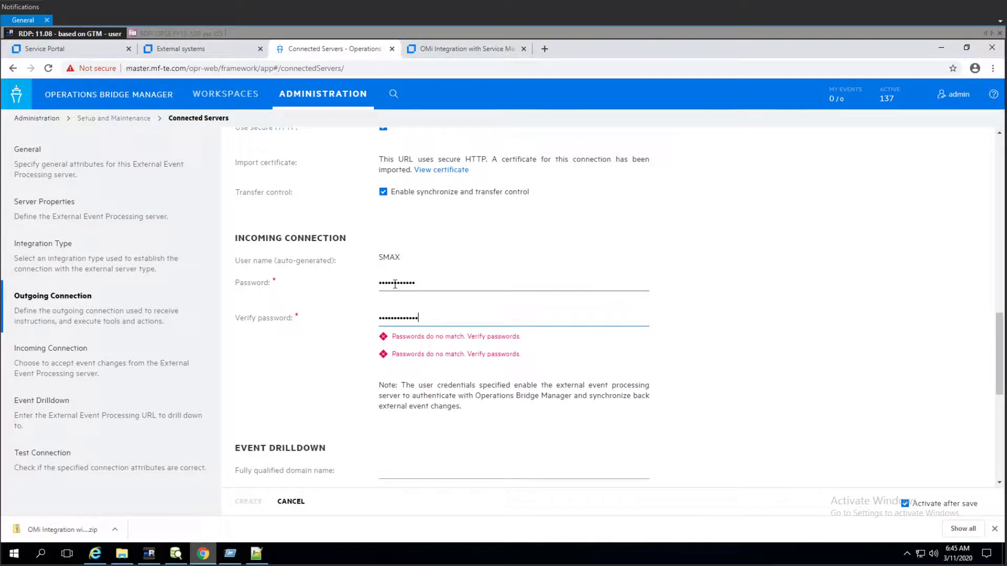
{"action": "left_click", "coordinate": [467, 285]}
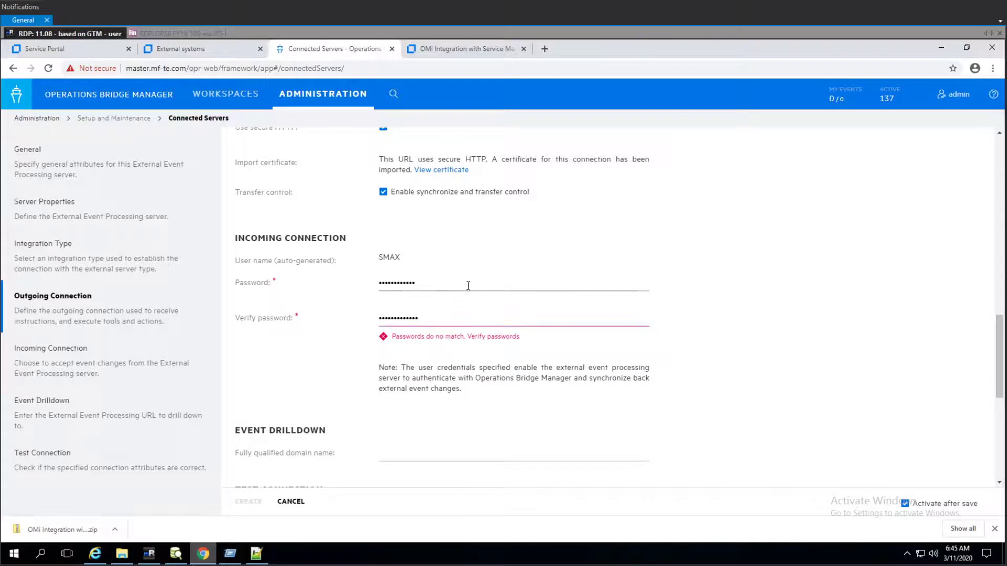
{"action": "double_click", "coordinate": [404, 284]}
{"action": "type", "text": "•••••••••••••"}
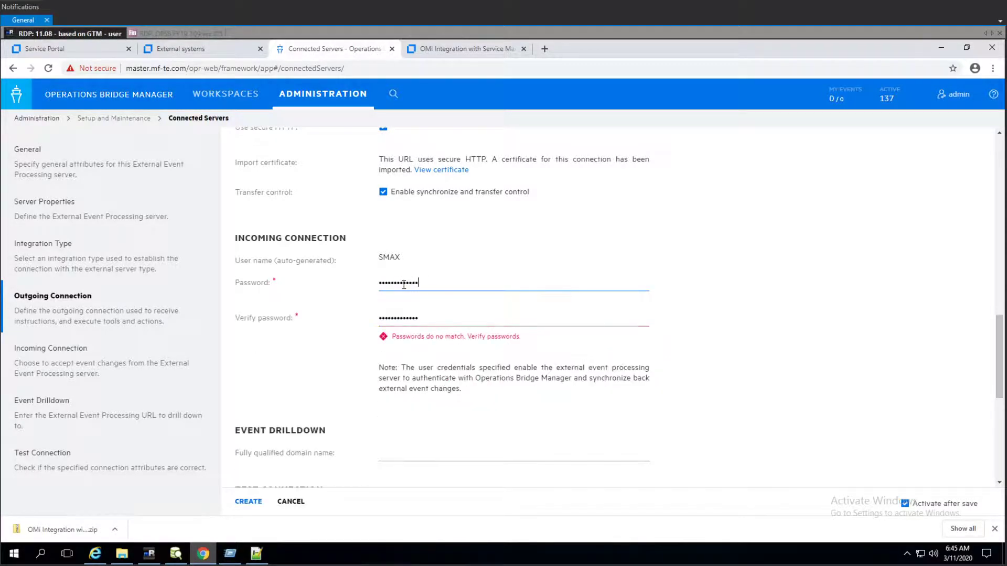
- Run the connection test and create the SMAX connected server
{"action": "scroll", "coordinate": [533, 304], "scroll_direction": "down", "scroll_amount": 3}
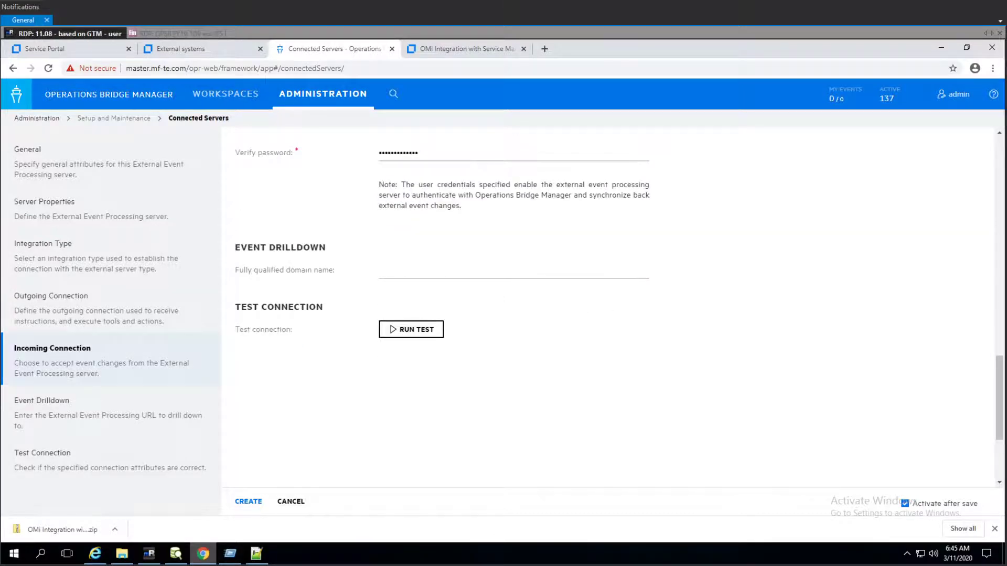
{"action": "left_click", "coordinate": [425, 329]}
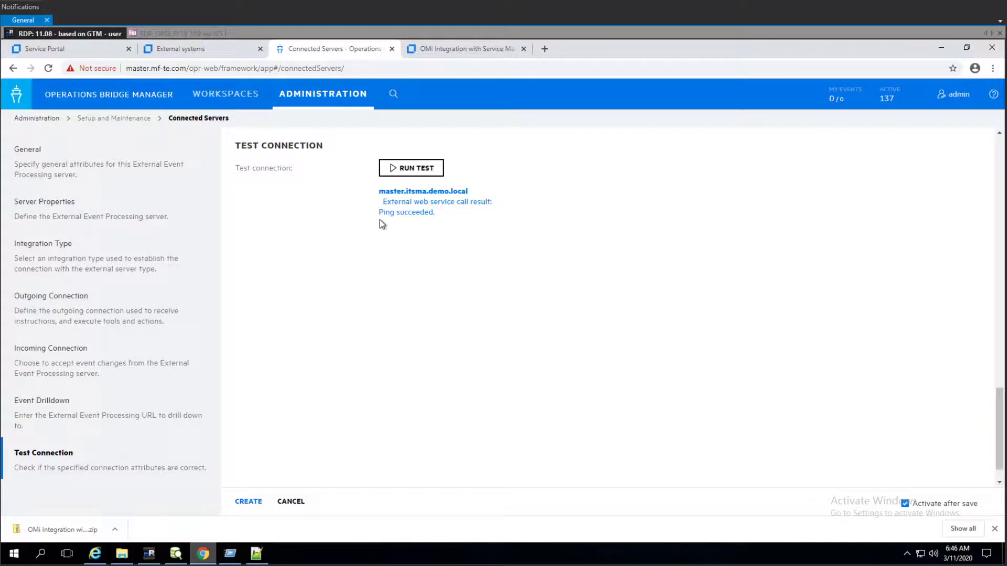
{"action": "left_click", "coordinate": [249, 502]}
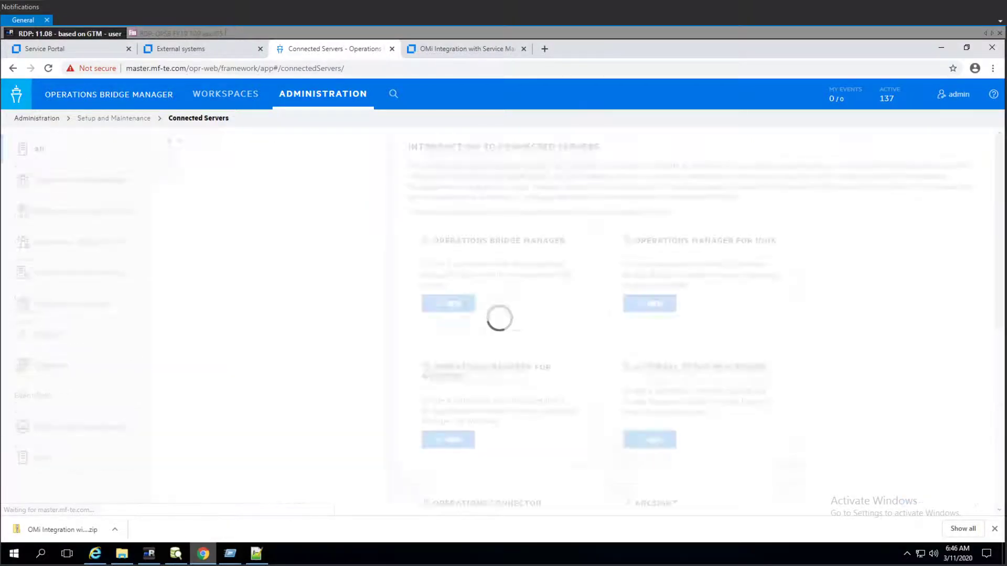
- Start creating a new OBM user with name smax and login smax
{"action": "left_click", "coordinate": [304, 94]}
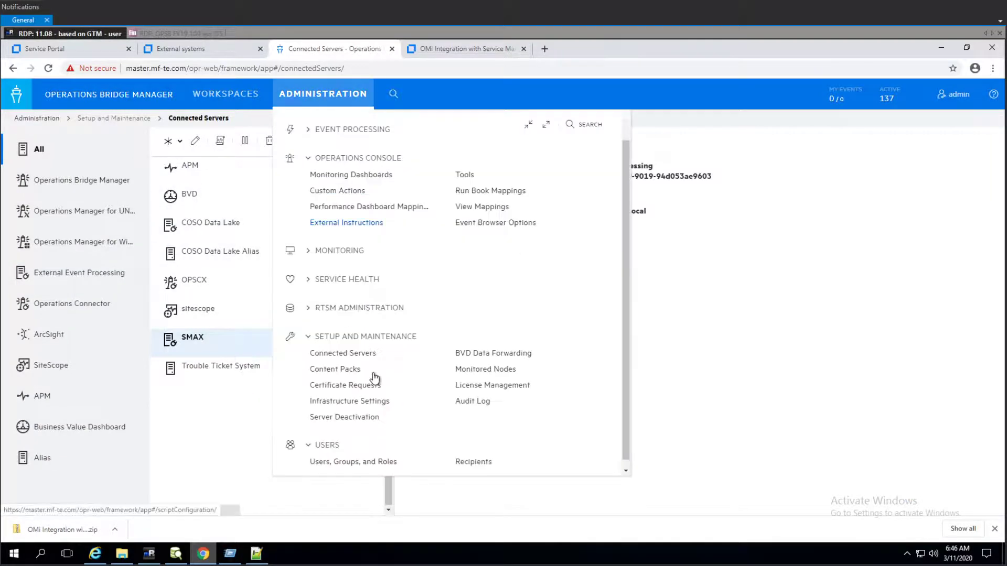
{"action": "left_click", "coordinate": [333, 462]}
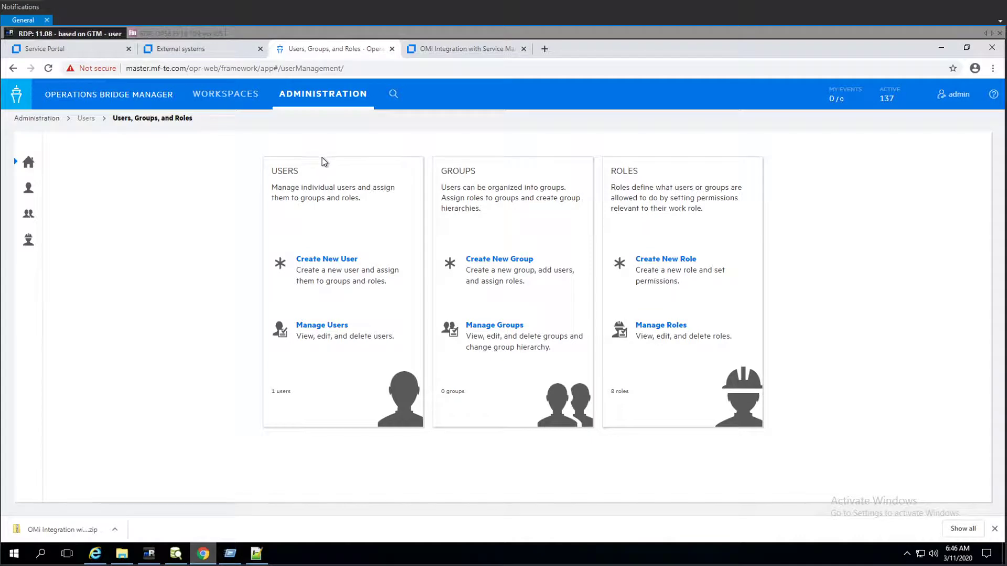
{"action": "left_click", "coordinate": [318, 260]}
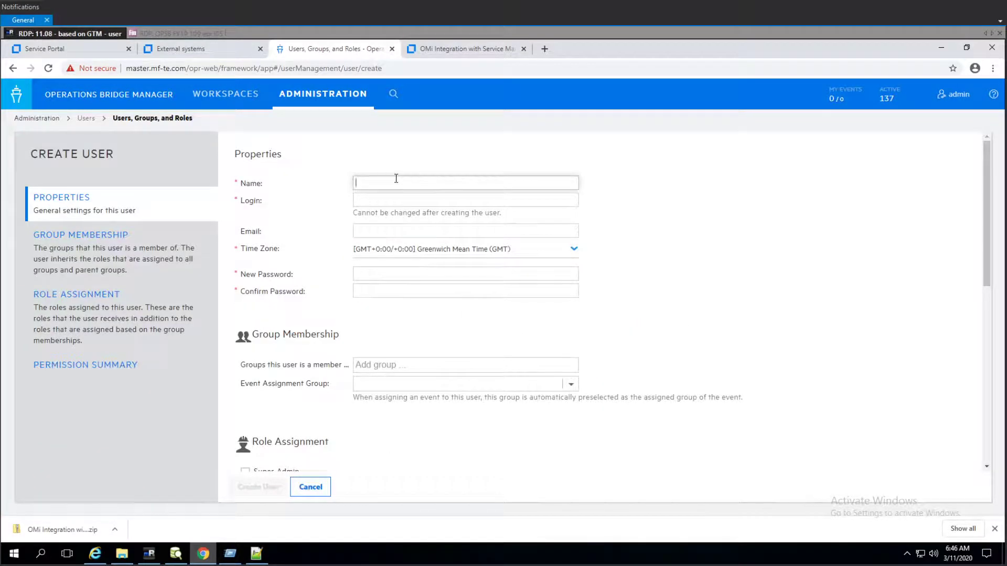
{"action": "type", "text": "smax"}
{"action": "key", "text": "Tab"}
{"action": "type", "text": "sma"}
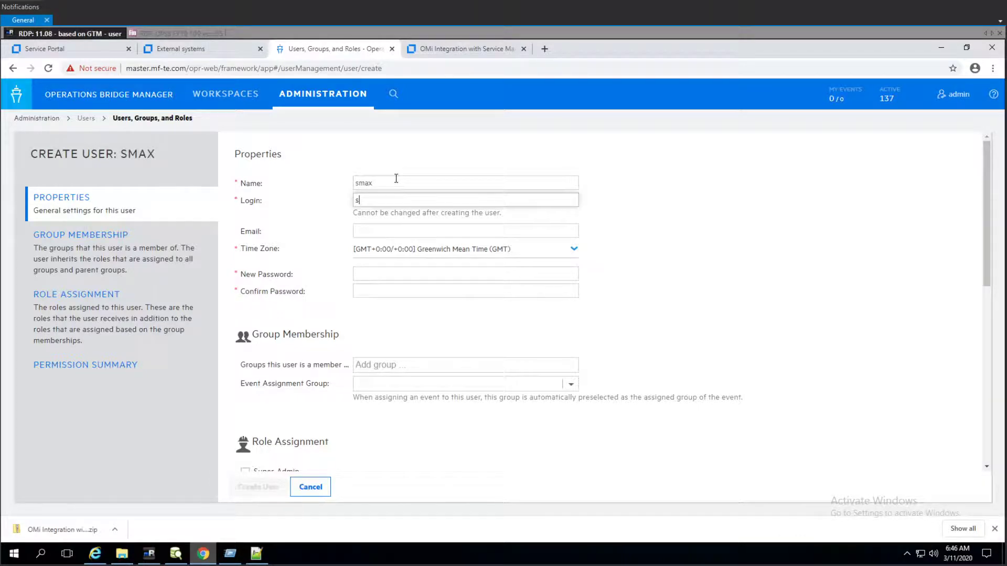
- Enter and confirm the new user's password
{"action": "left_click", "coordinate": [368, 273]}
{"action": "type", "text": "•••••"}
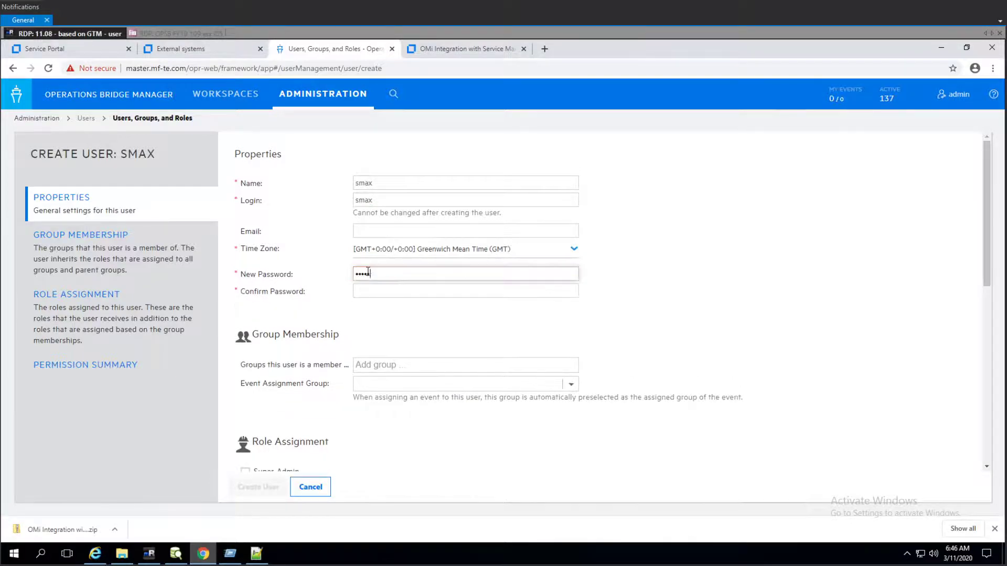
{"action": "type", "text": "••••••••"}
{"action": "key", "text": "Tab"}
{"action": "type", "text": "•"}
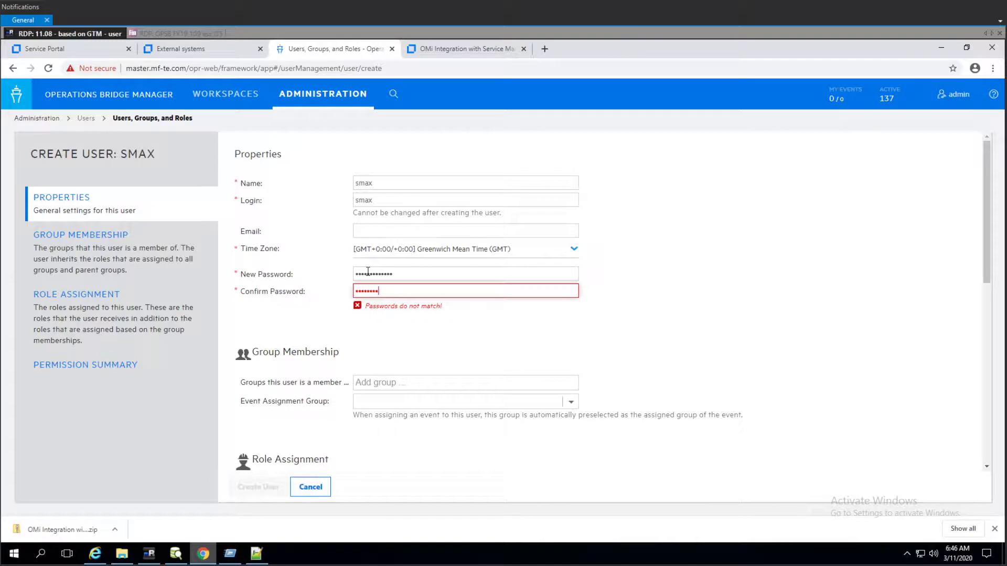
{"action": "type", "text": "••••••••••••"}
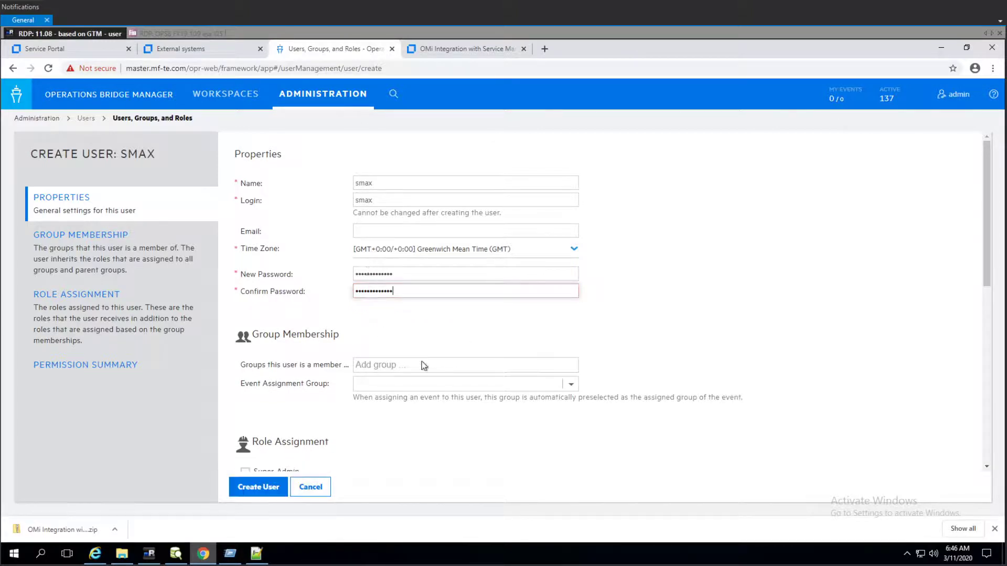
- Assign the Super-Admin role and create the user
{"action": "scroll", "coordinate": [568, 351], "scroll_direction": "down", "scroll_amount": 4}
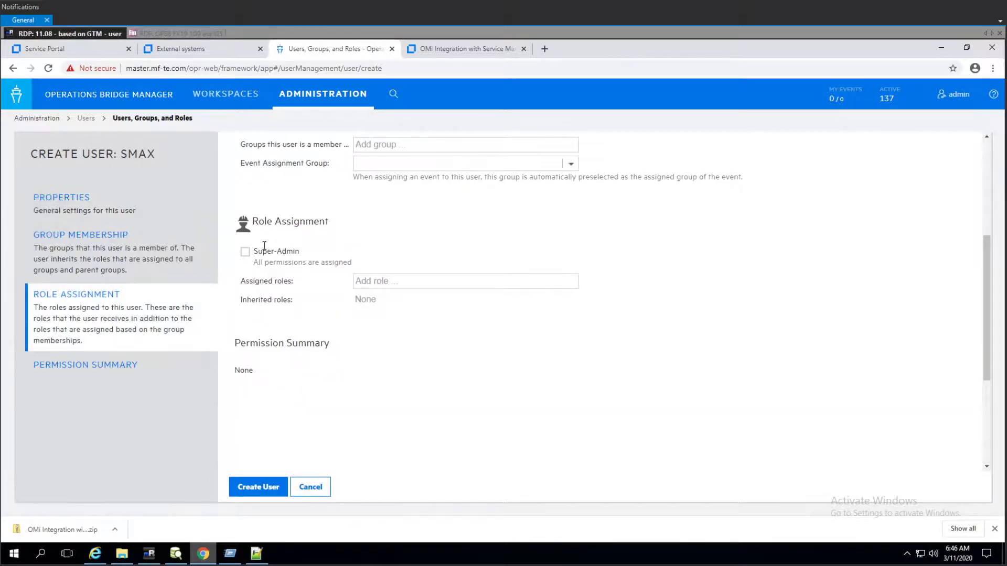
{"action": "left_click", "coordinate": [253, 256]}
{"action": "left_click", "coordinate": [262, 488]}
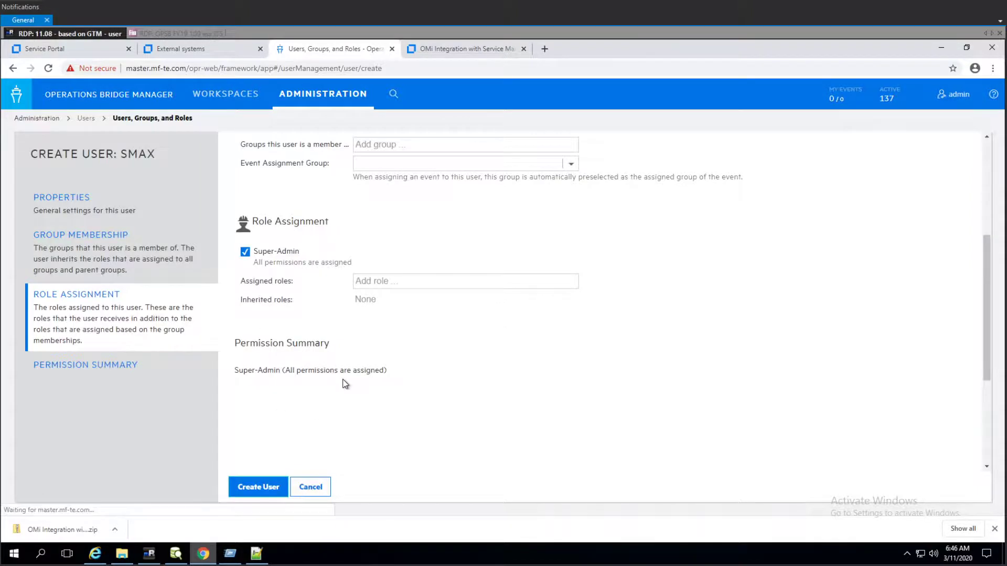
- Transfer control of the AOS application failure event to SMAX in the workspace event browser
{"action": "left_click", "coordinate": [237, 100]}
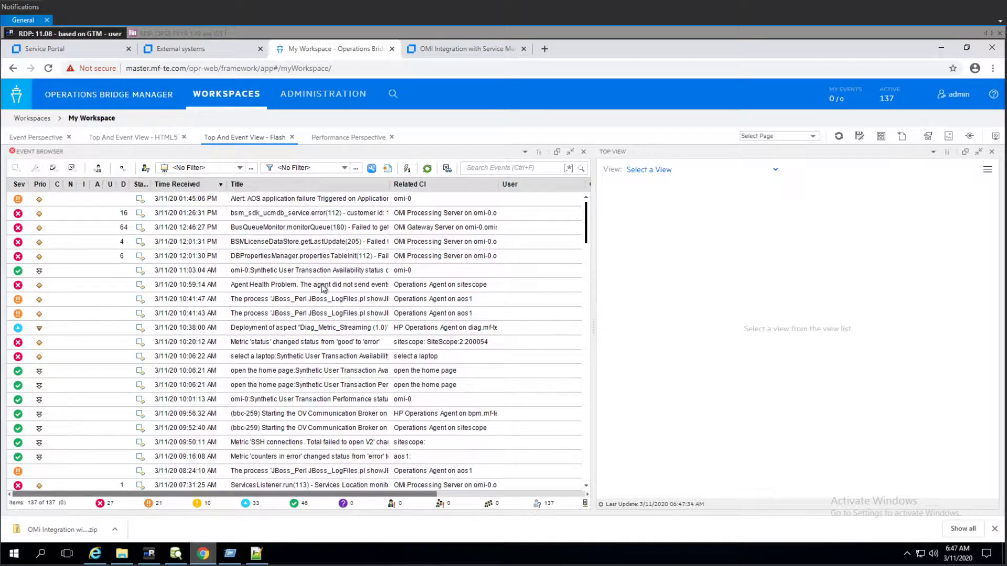
{"action": "left_click", "coordinate": [318, 202]}
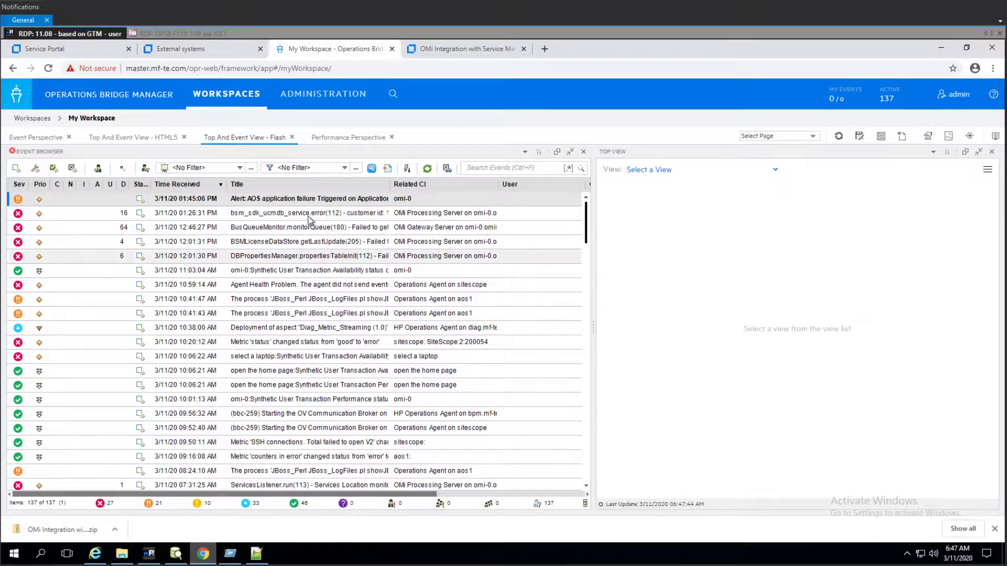
{"action": "right_click", "coordinate": [266, 202]}
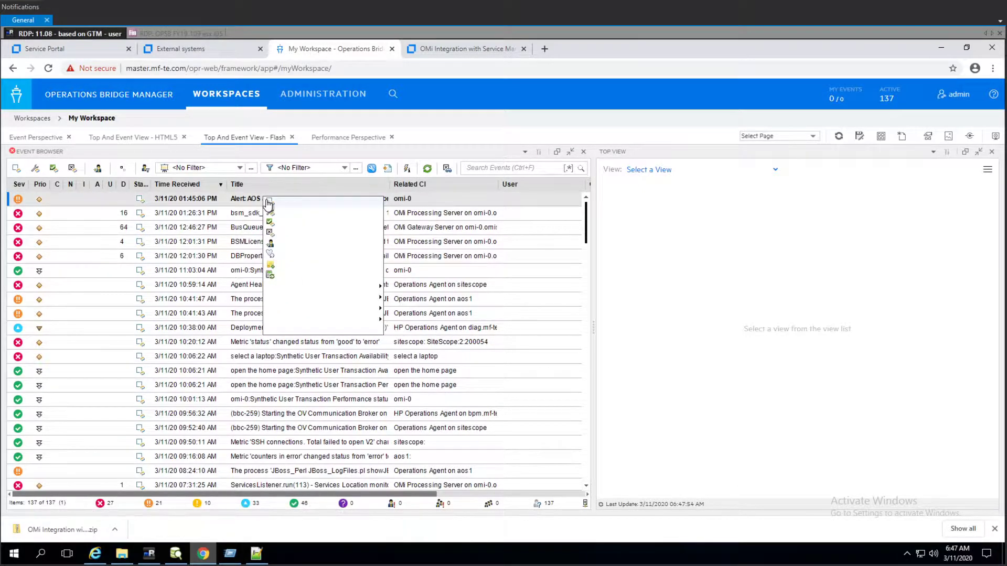
{"action": "left_click", "coordinate": [204, 201]}
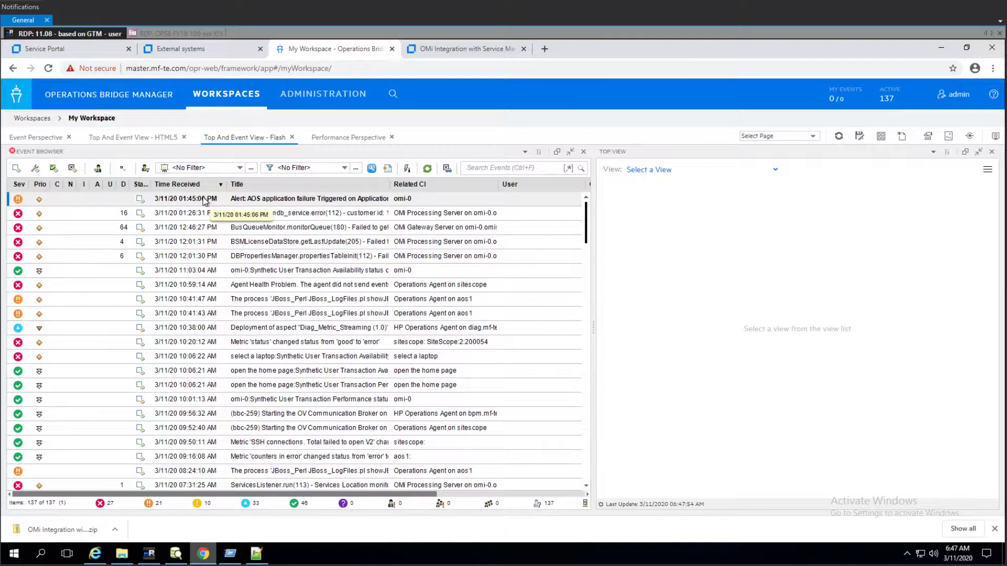
{"action": "right_click", "coordinate": [204, 202]}
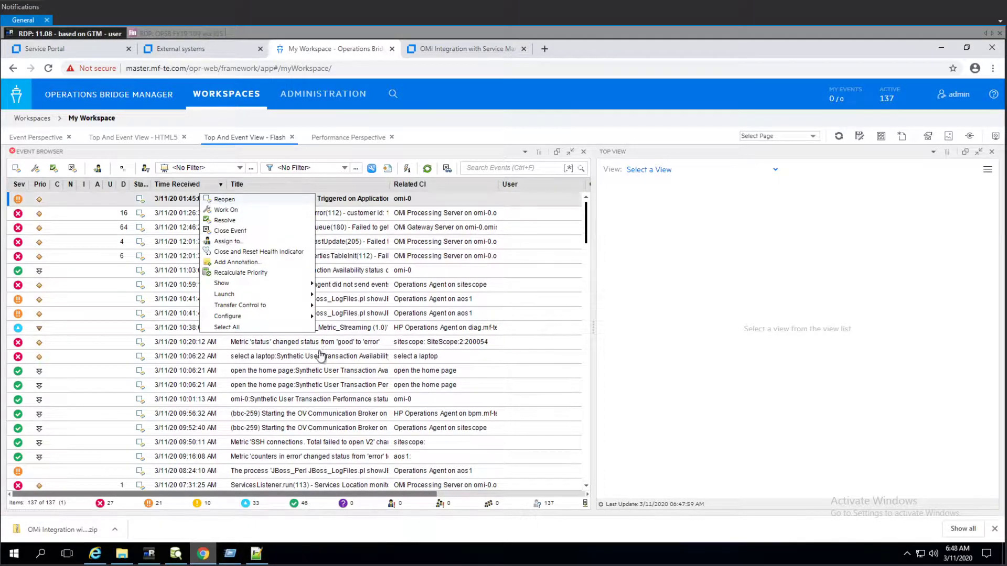
{"action": "mouse_move", "coordinate": [282, 314]}
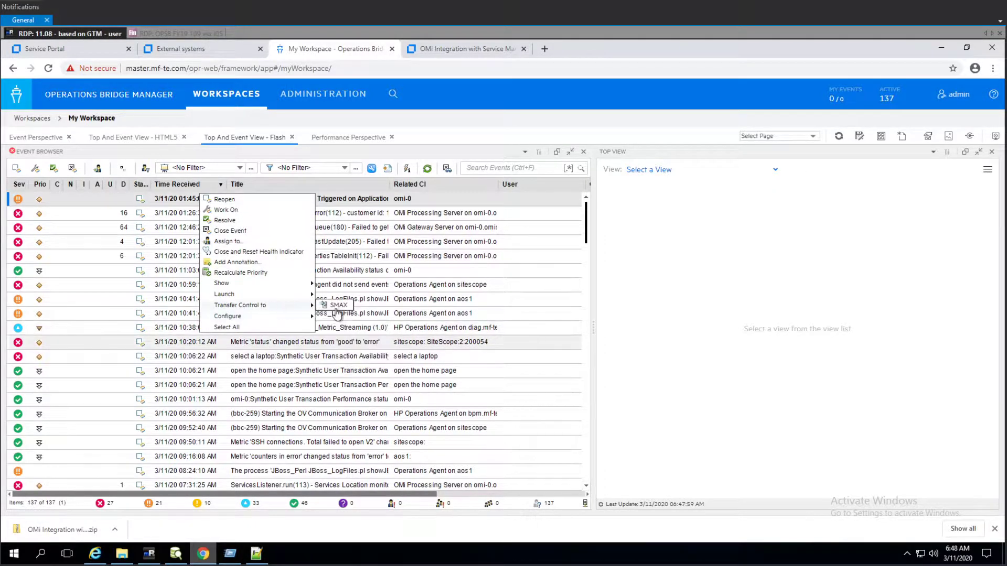
{"action": "left_click", "coordinate": [337, 306]}
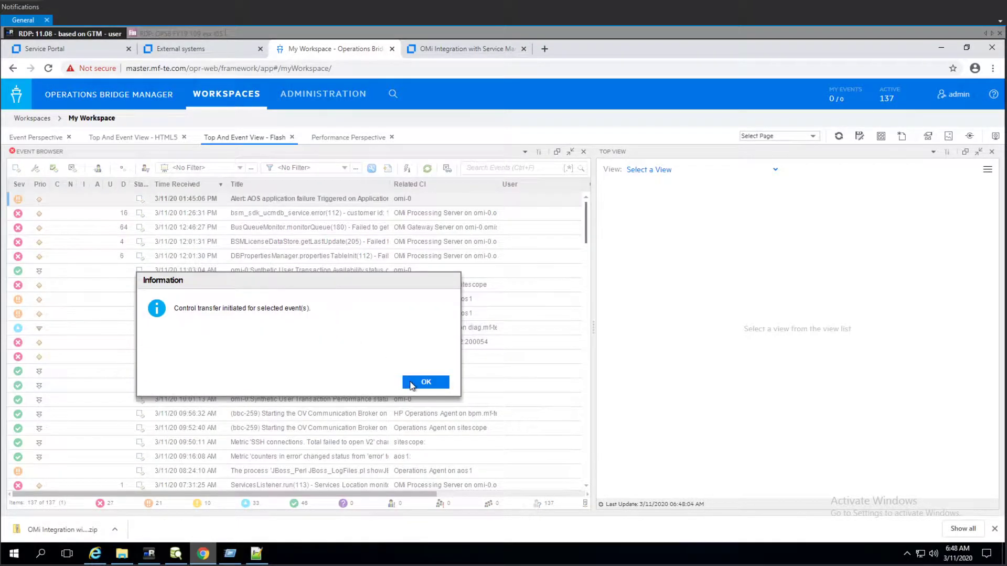
{"action": "left_click", "coordinate": [411, 382]}
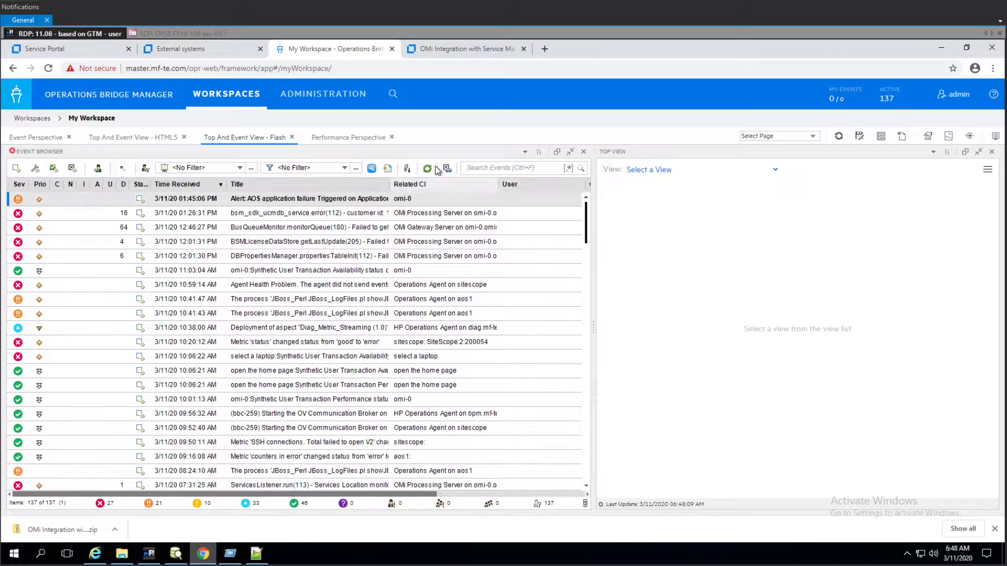
- Check the event's forwarding state and open the linked SMAX incident to review its details
{"action": "left_click", "coordinate": [407, 168]}
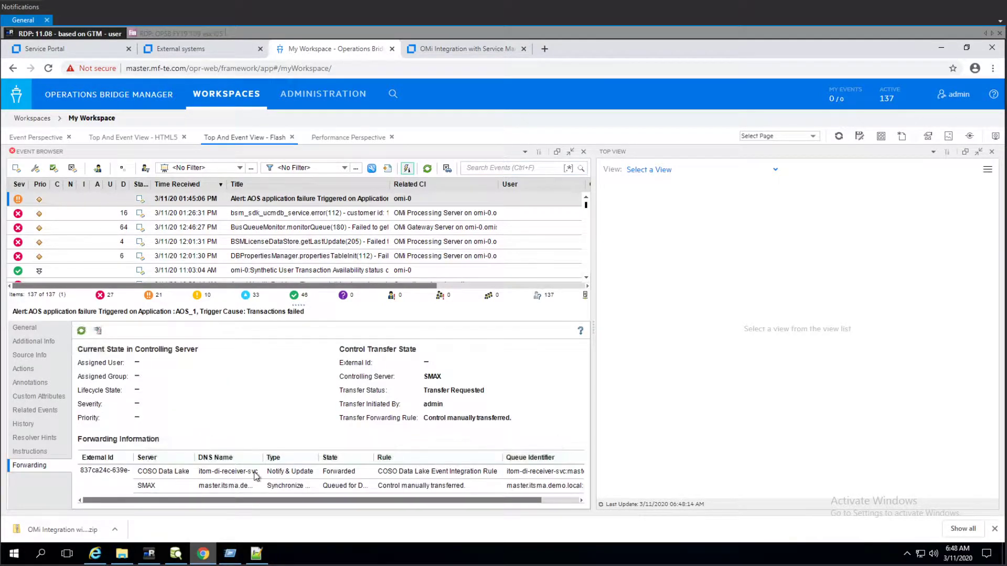
{"action": "left_click", "coordinate": [79, 332]}
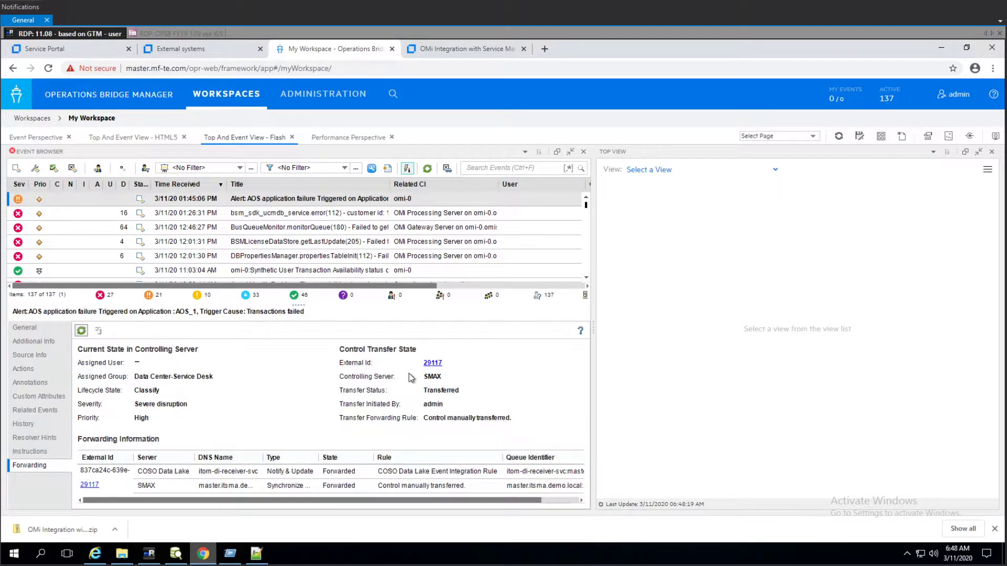
{"action": "left_click", "coordinate": [433, 363]}
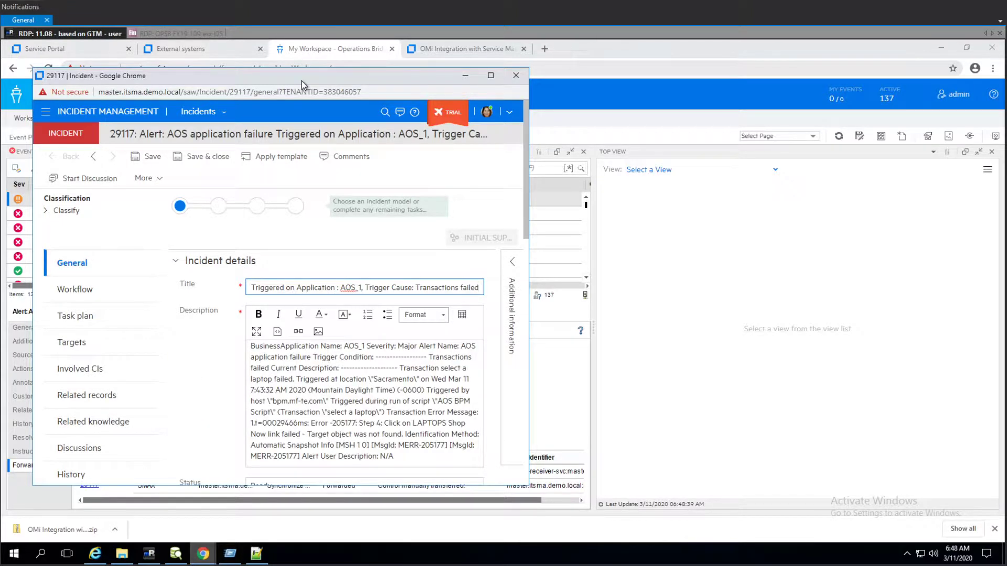
{"action": "scroll", "coordinate": [371, 384], "scroll_direction": "down", "scroll_amount": 5}
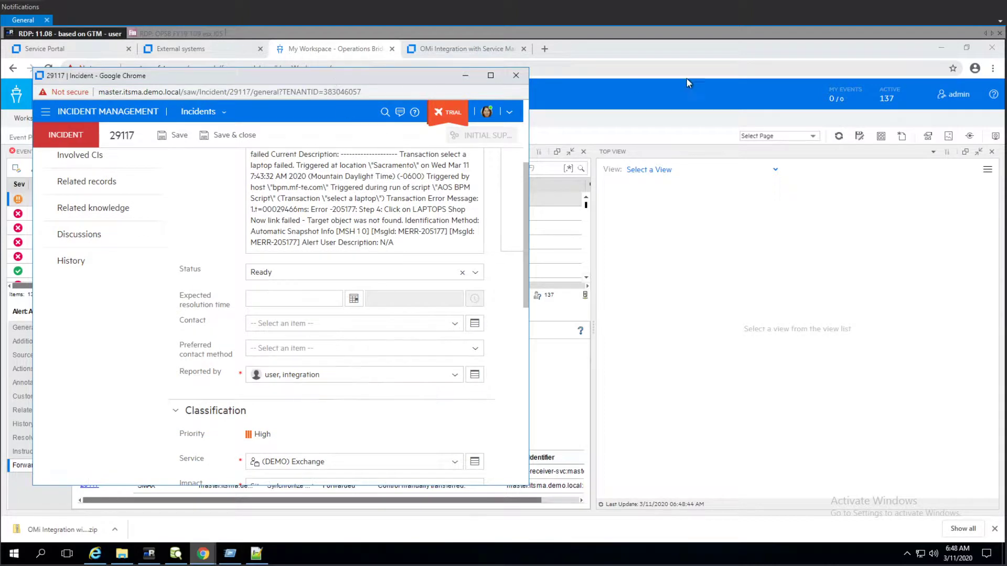
{"action": "left_click_drag", "start_coordinate": [335, 84], "coordinate": [747, 78]}
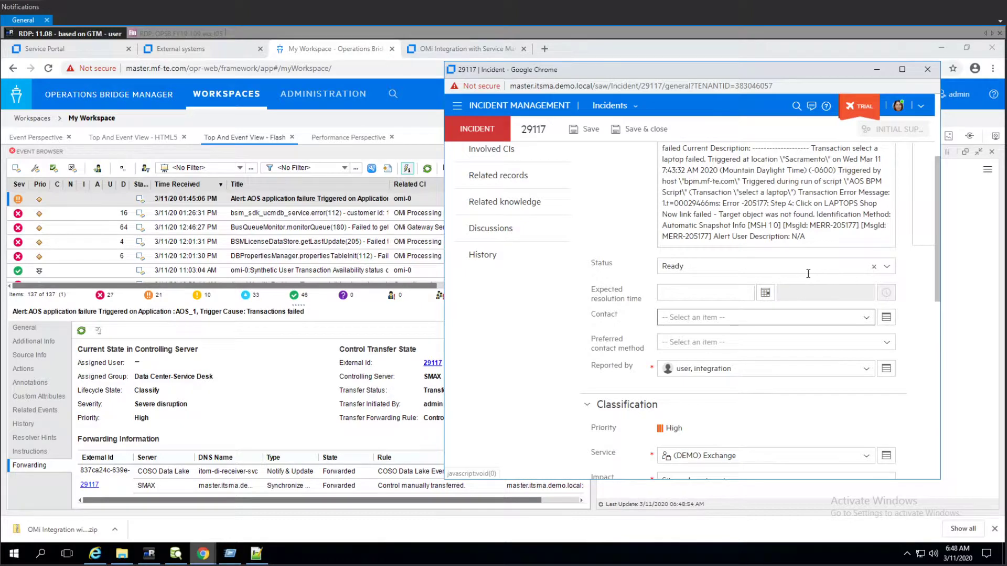
{"action": "scroll", "coordinate": [797, 283], "scroll_direction": "up", "scroll_amount": 5}
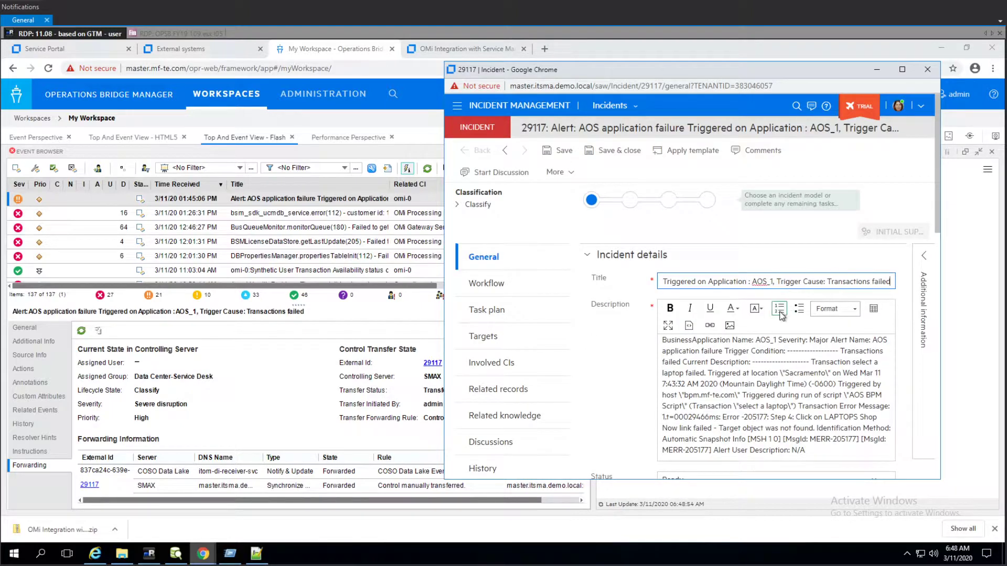
{"action": "scroll", "coordinate": [790, 304], "scroll_direction": "down", "scroll_amount": 5}
{"action": "mouse_move", "coordinate": [727, 316]}
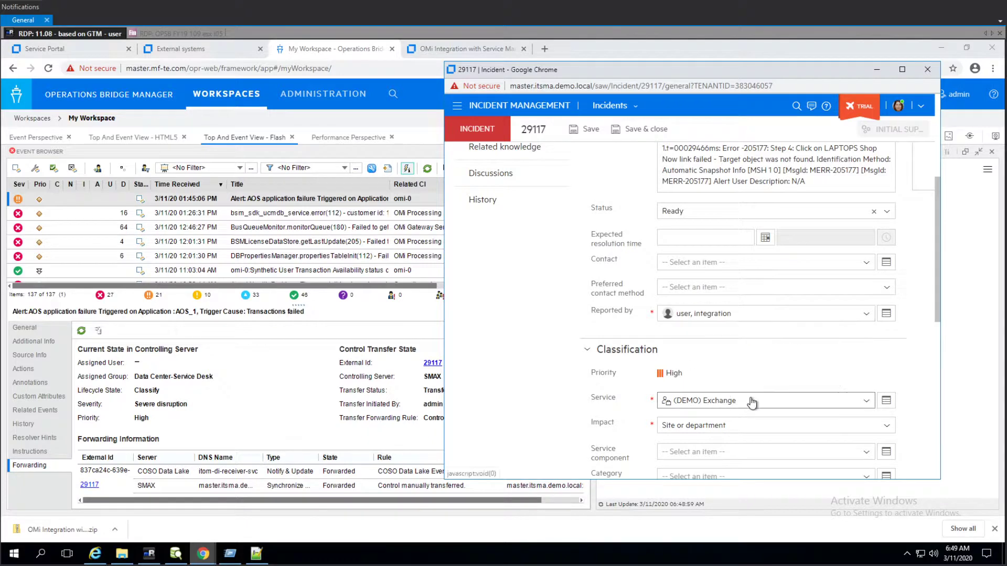
- Set the SMAX incident's urgency to Total loss of service
{"action": "mouse_move", "coordinate": [729, 403]}
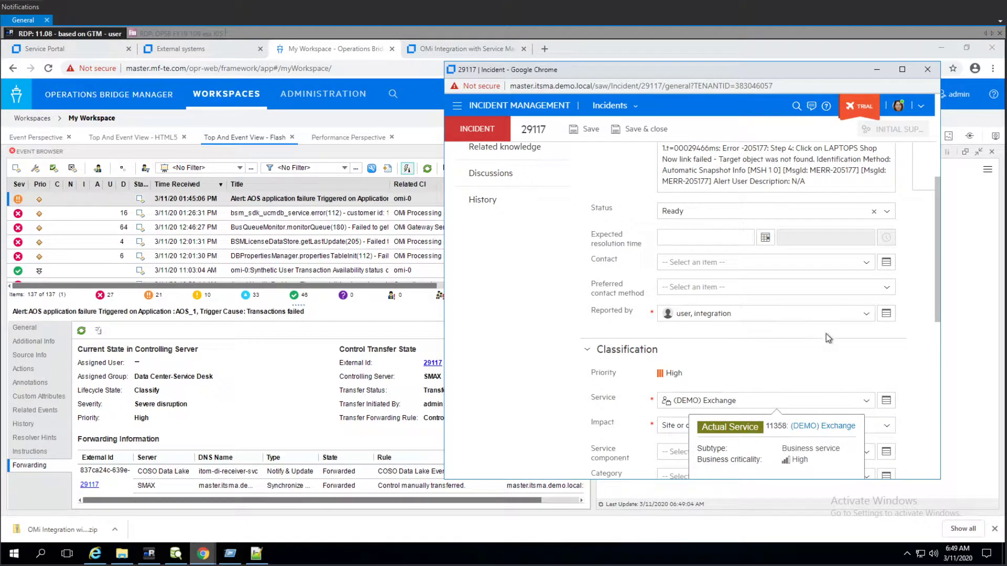
{"action": "scroll", "coordinate": [807, 346], "scroll_direction": "down", "scroll_amount": 2}
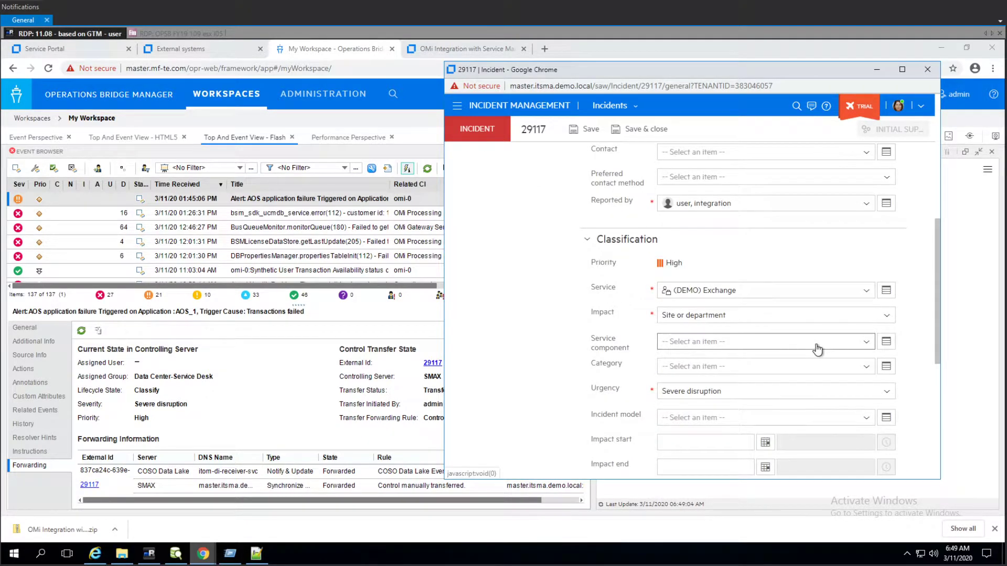
{"action": "left_click", "coordinate": [734, 392]}
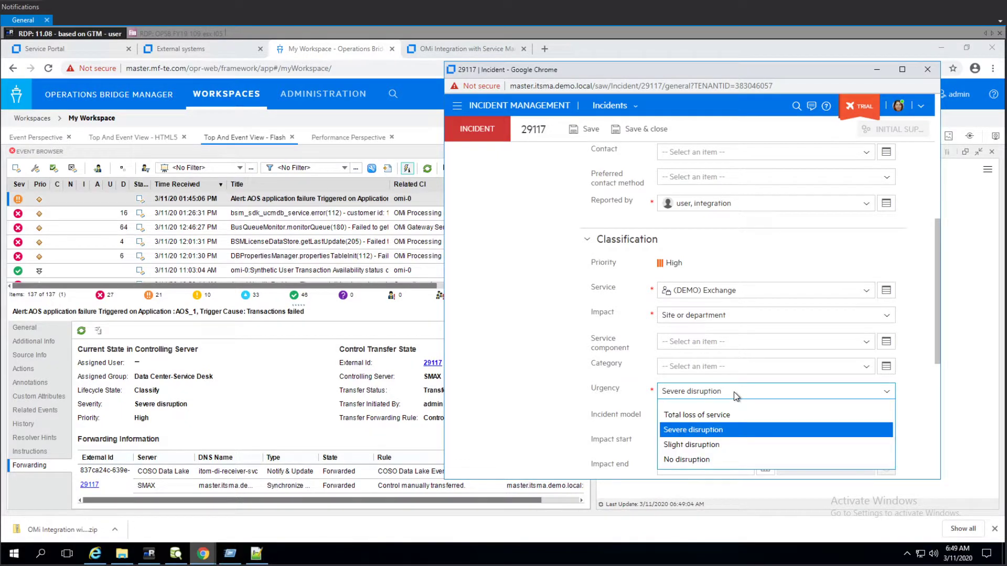
{"action": "left_click", "coordinate": [705, 415]}
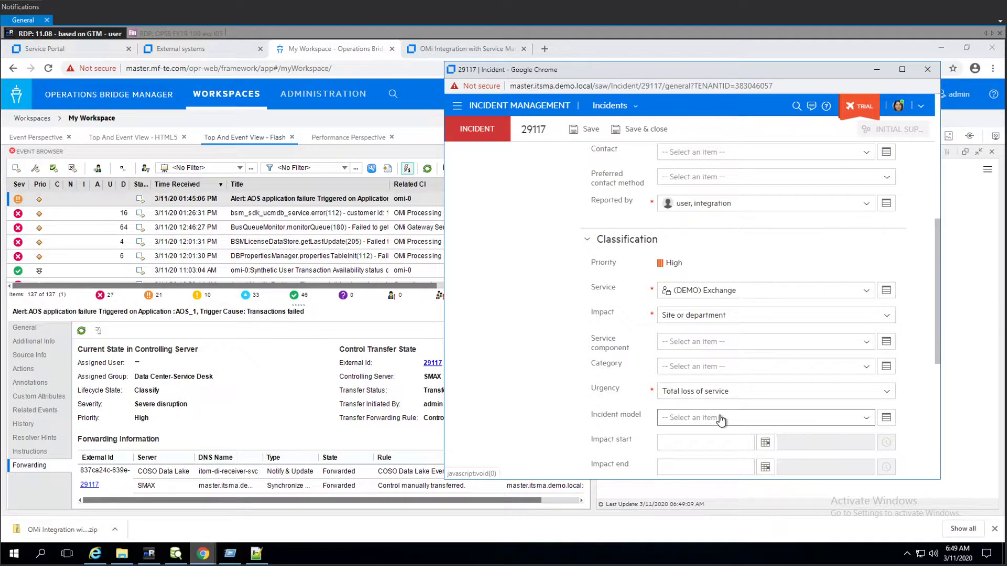
- Set the incident's current assignment to Expert Group and its expert group to Administrative Services
{"action": "scroll", "coordinate": [810, 362], "scroll_direction": "down", "scroll_amount": 4}
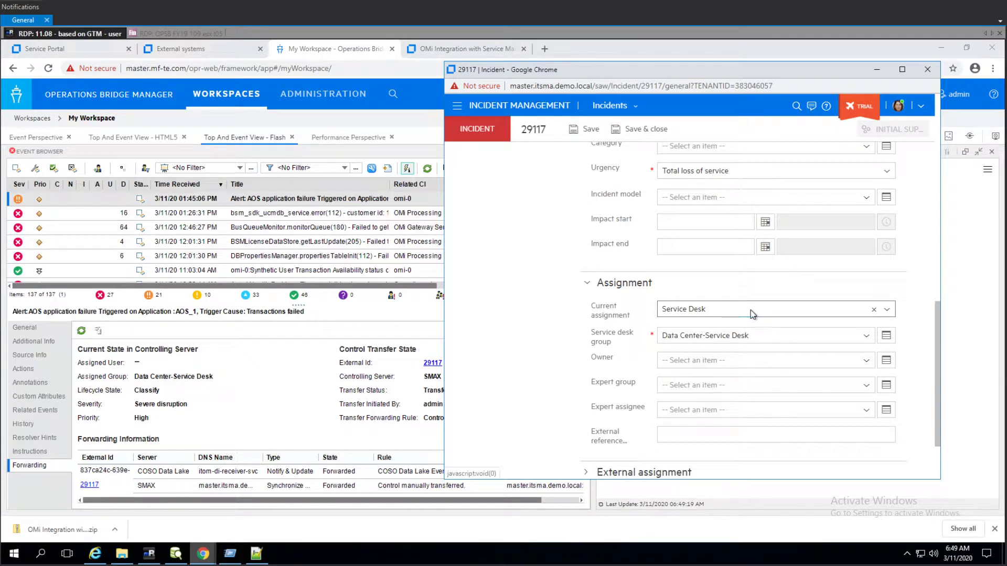
{"action": "left_click", "coordinate": [751, 312]}
{"action": "left_click", "coordinate": [674, 370]}
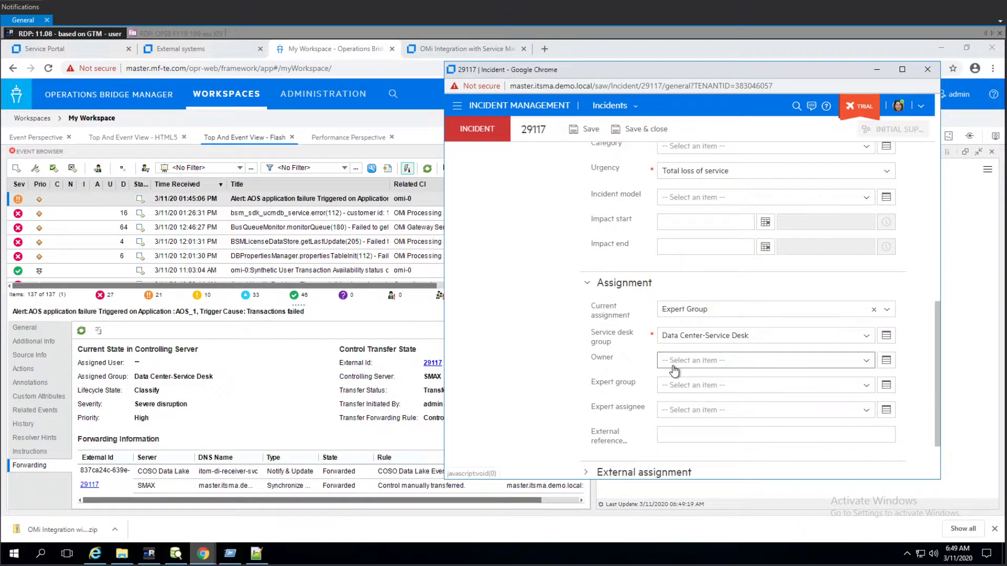
{"action": "left_click", "coordinate": [742, 388]}
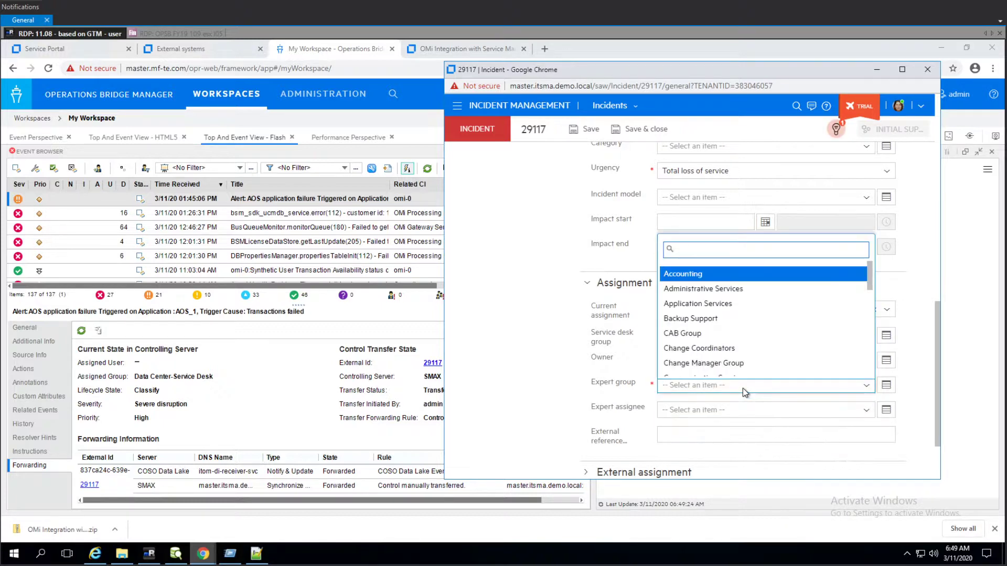
{"action": "left_click", "coordinate": [713, 291]}
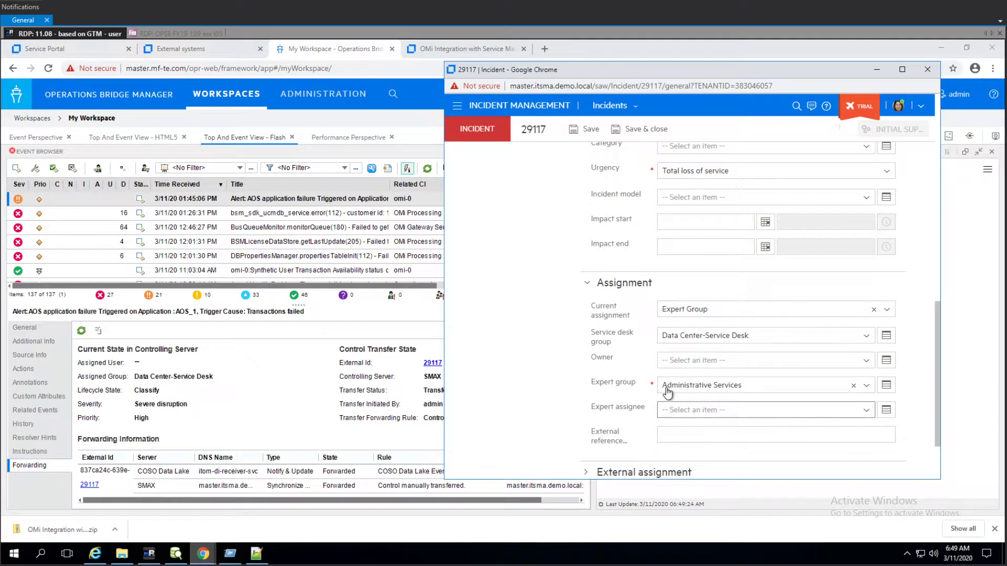
- Expand the External assignment section to review the linked OBM remote record, and maximize the incident window
{"action": "scroll", "coordinate": [646, 390], "scroll_direction": "down", "scroll_amount": 2}
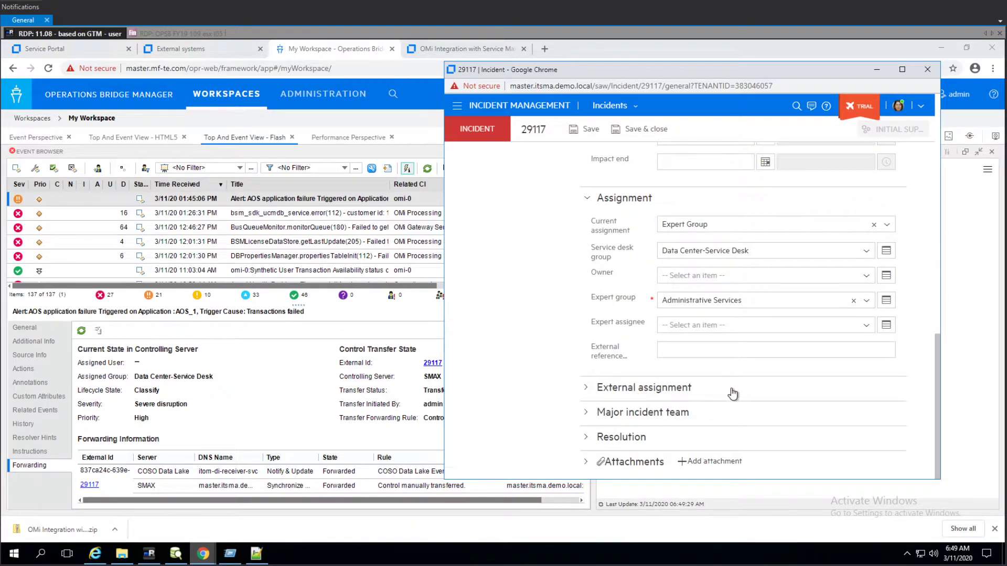
{"action": "left_click", "coordinate": [655, 395]}
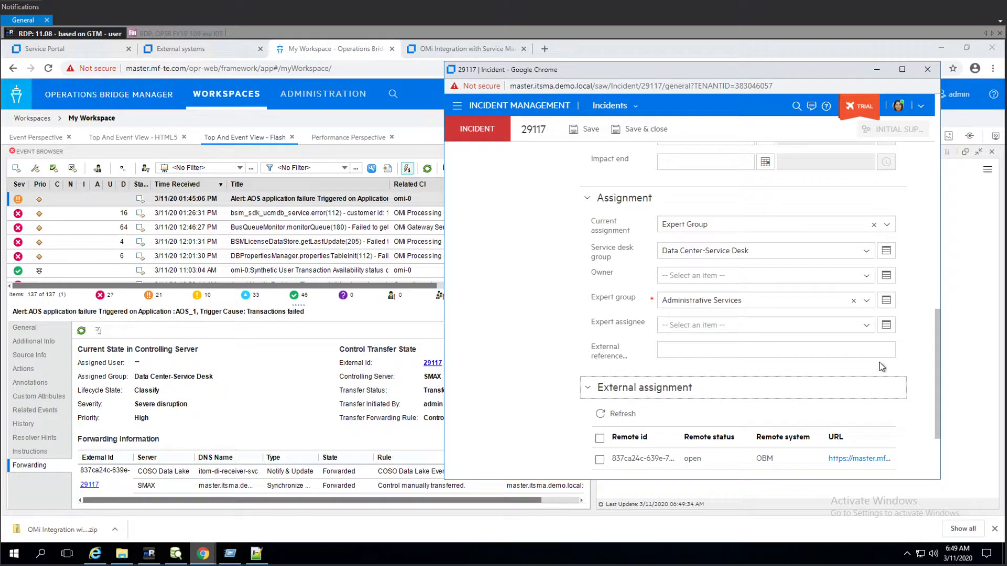
{"action": "scroll", "coordinate": [882, 366], "scroll_direction": "up", "scroll_amount": 10}
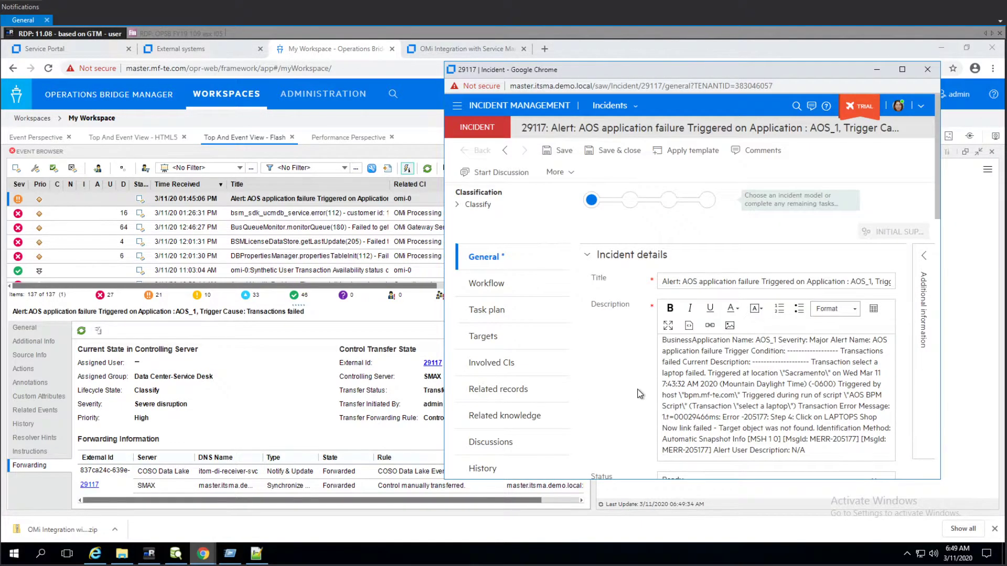
{"action": "scroll", "coordinate": [640, 393], "scroll_direction": "down", "scroll_amount": 6}
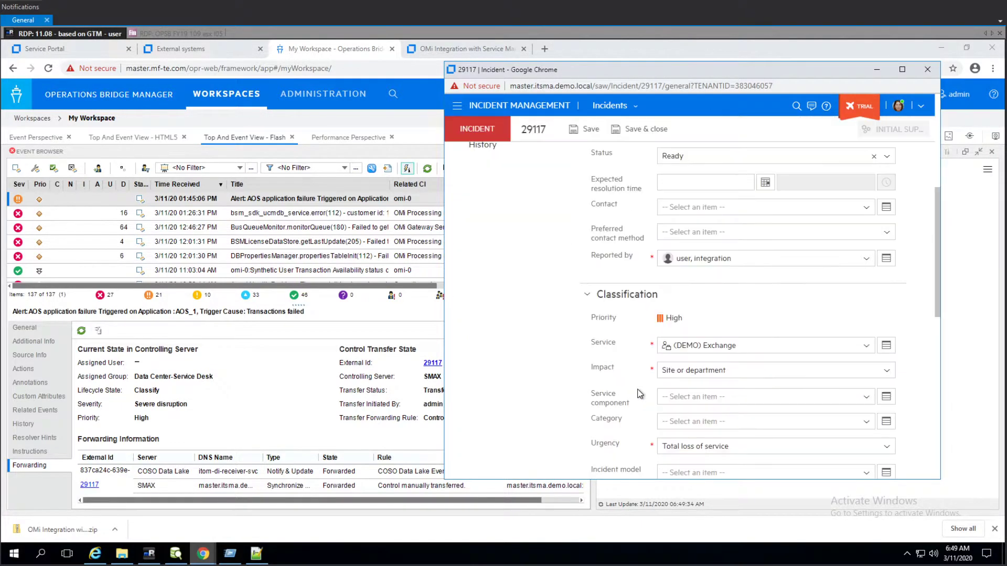
{"action": "left_click", "coordinate": [900, 74]}
{"action": "scroll", "coordinate": [632, 202], "scroll_direction": "down", "scroll_amount": 3}
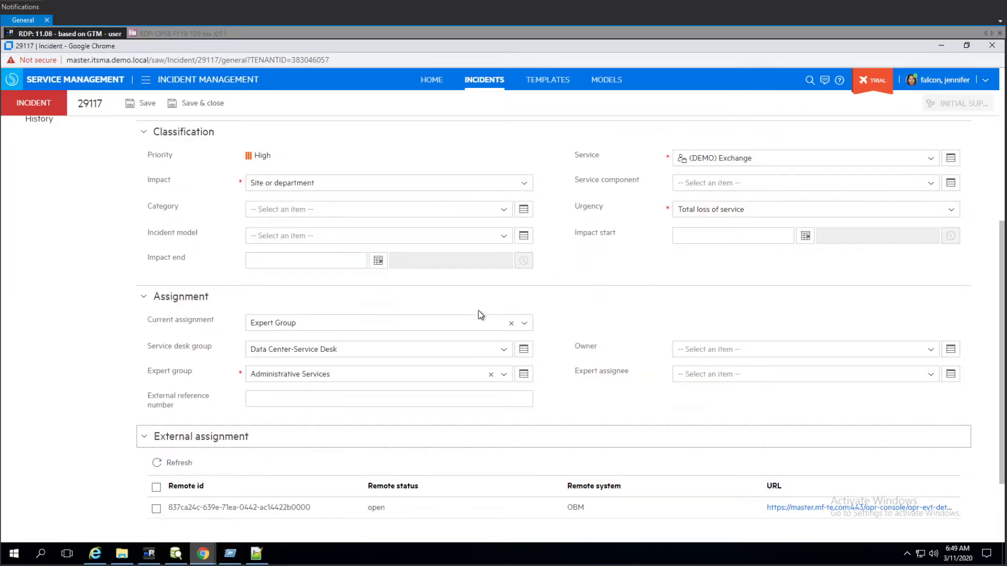
- Set both the owner and the expert assignee to the signed-in user, then save the incident
{"action": "left_click", "coordinate": [721, 349]}
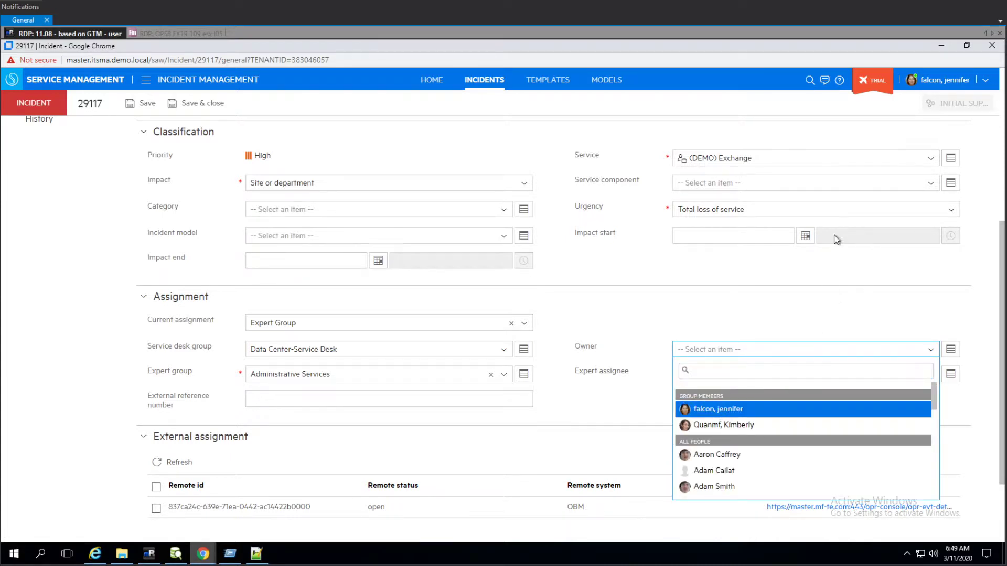
{"action": "key", "text": "Return"}
{"action": "left_click", "coordinate": [750, 375]}
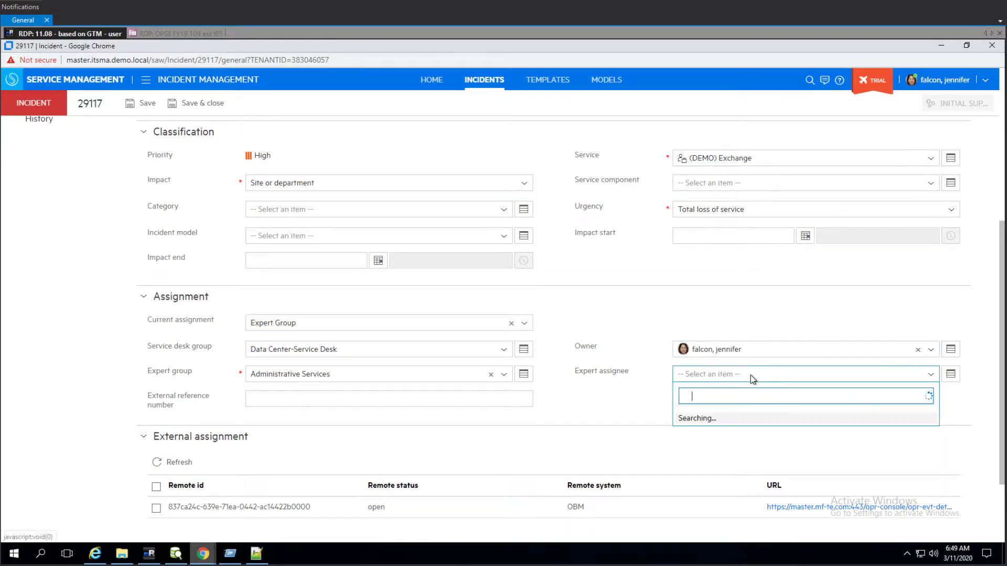
{"action": "key", "text": "Return"}
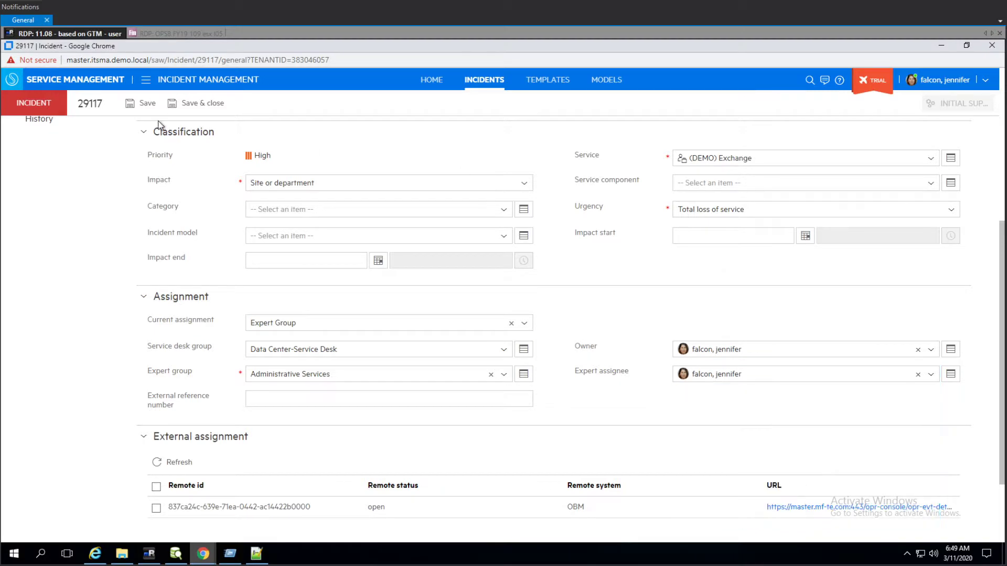
{"action": "left_click", "coordinate": [142, 103]}
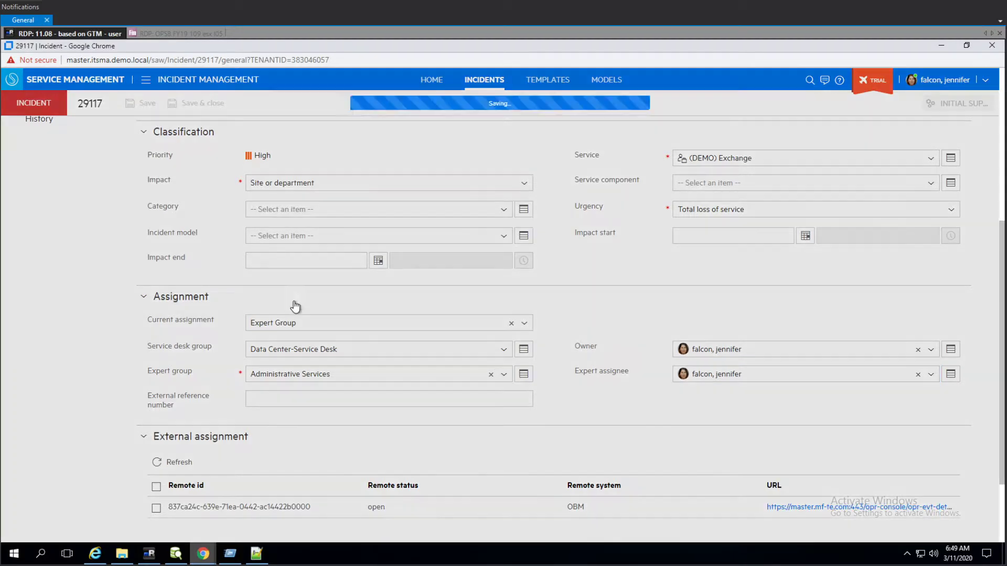
- Return to the OBM event browser and refresh the event's details to check the synchronized incident changes
{"action": "left_click", "coordinate": [941, 45]}
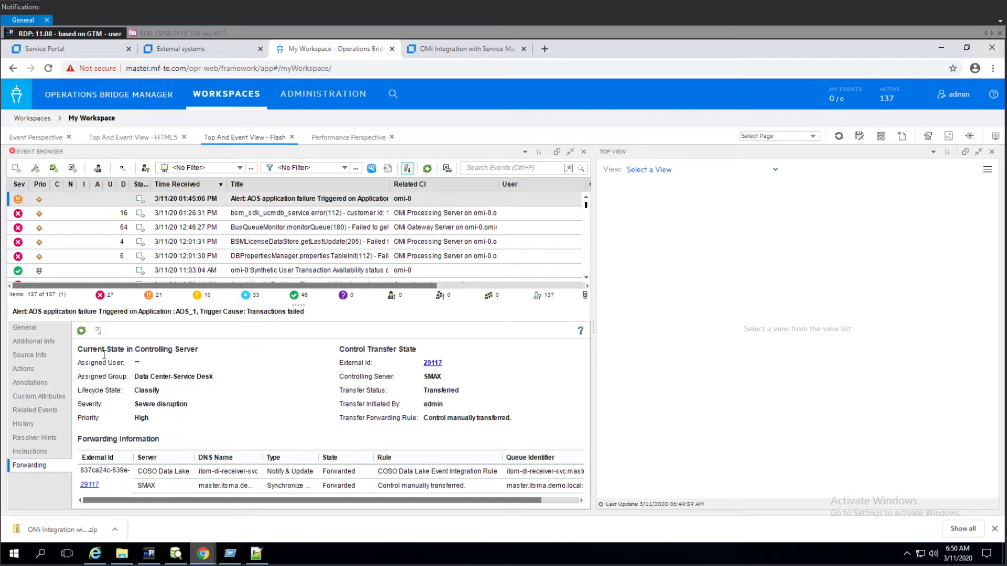
{"action": "left_click", "coordinate": [82, 331]}
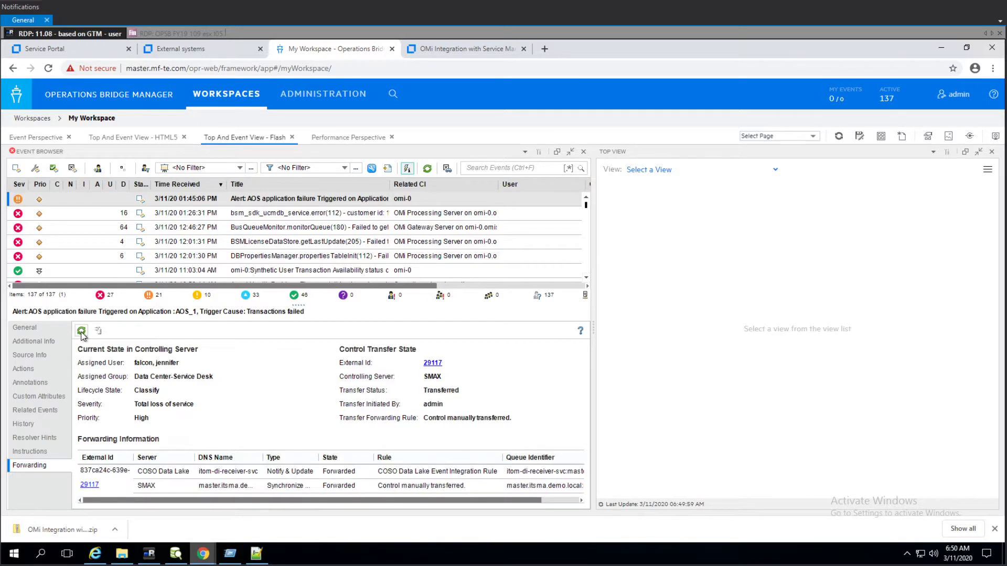